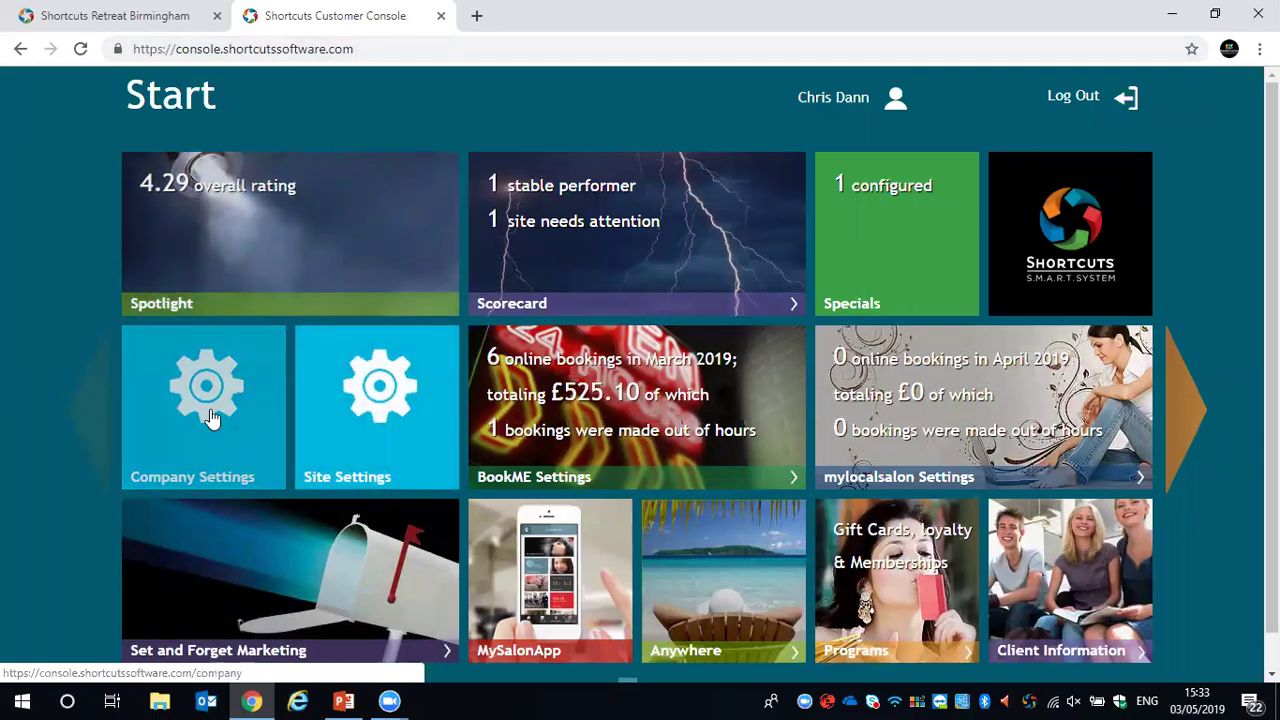
Open Site Settings > Manage Users for Shortcuts Retreat Birmingham and scroll through the user list
click(393, 385)
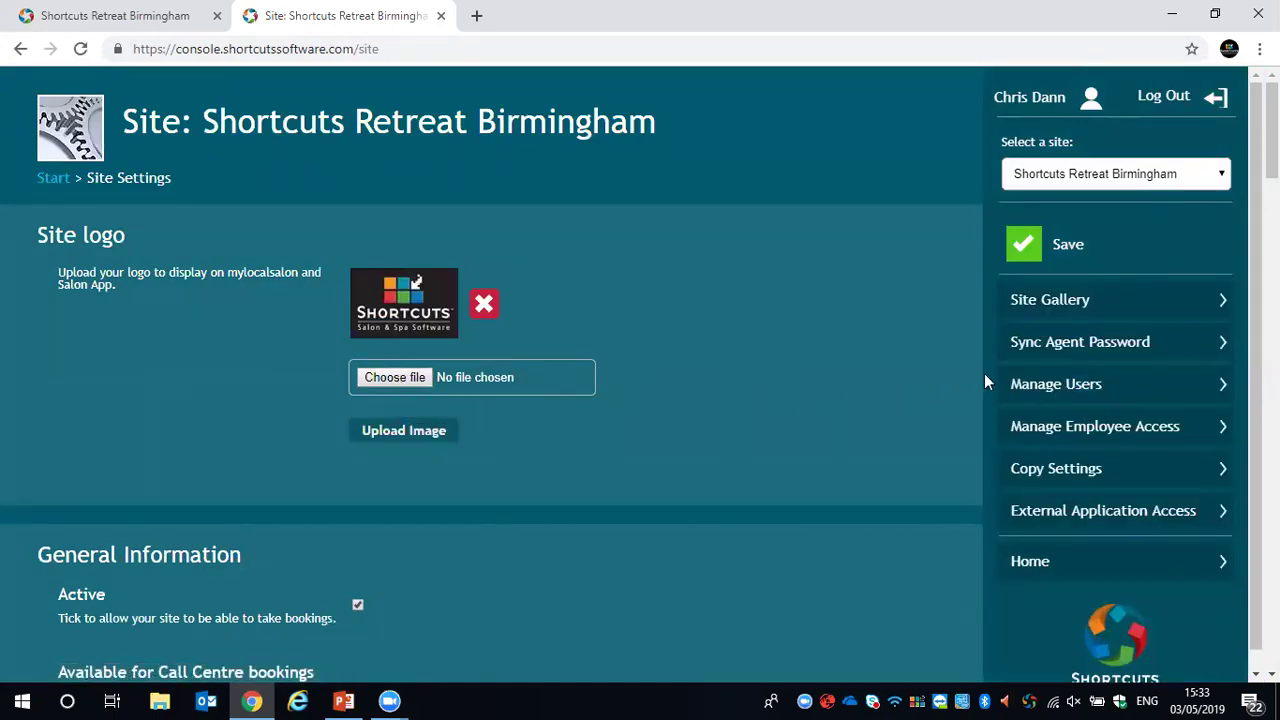
click(1089, 393)
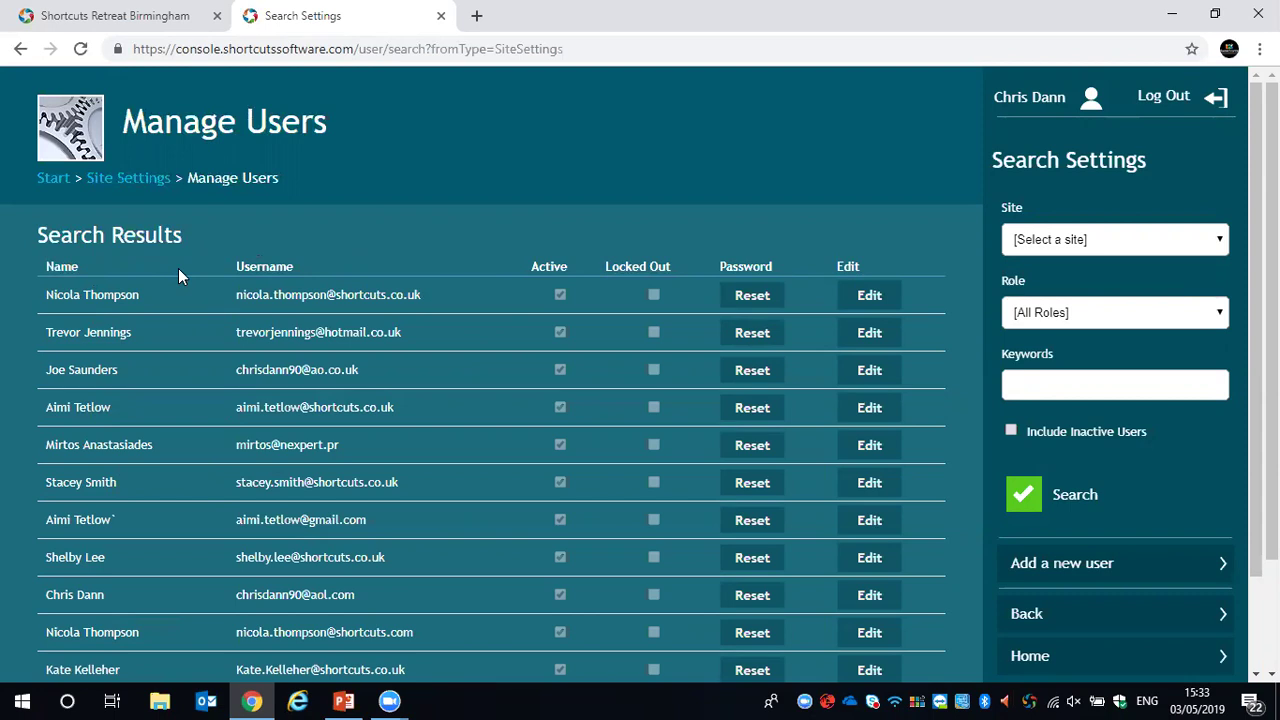
scroll(178, 268, down, 1)
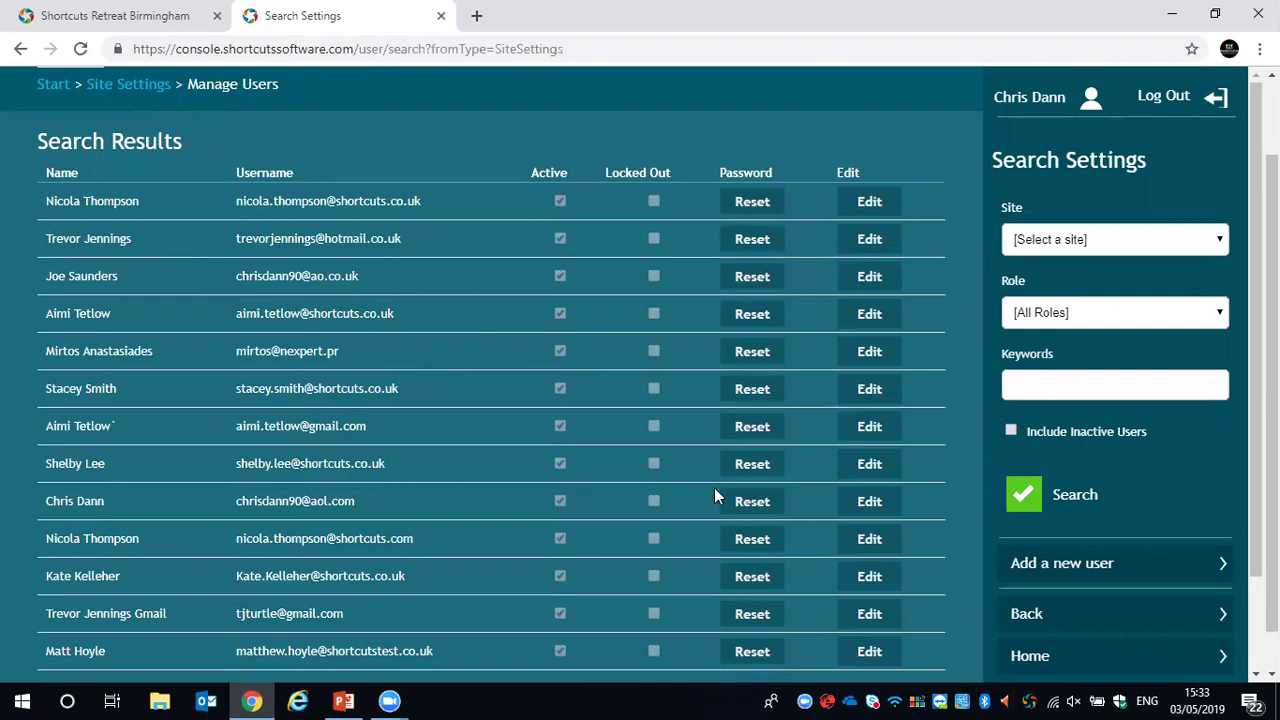
Save an existing user's profile unchanged, then go back to the console Start page
click(872, 511)
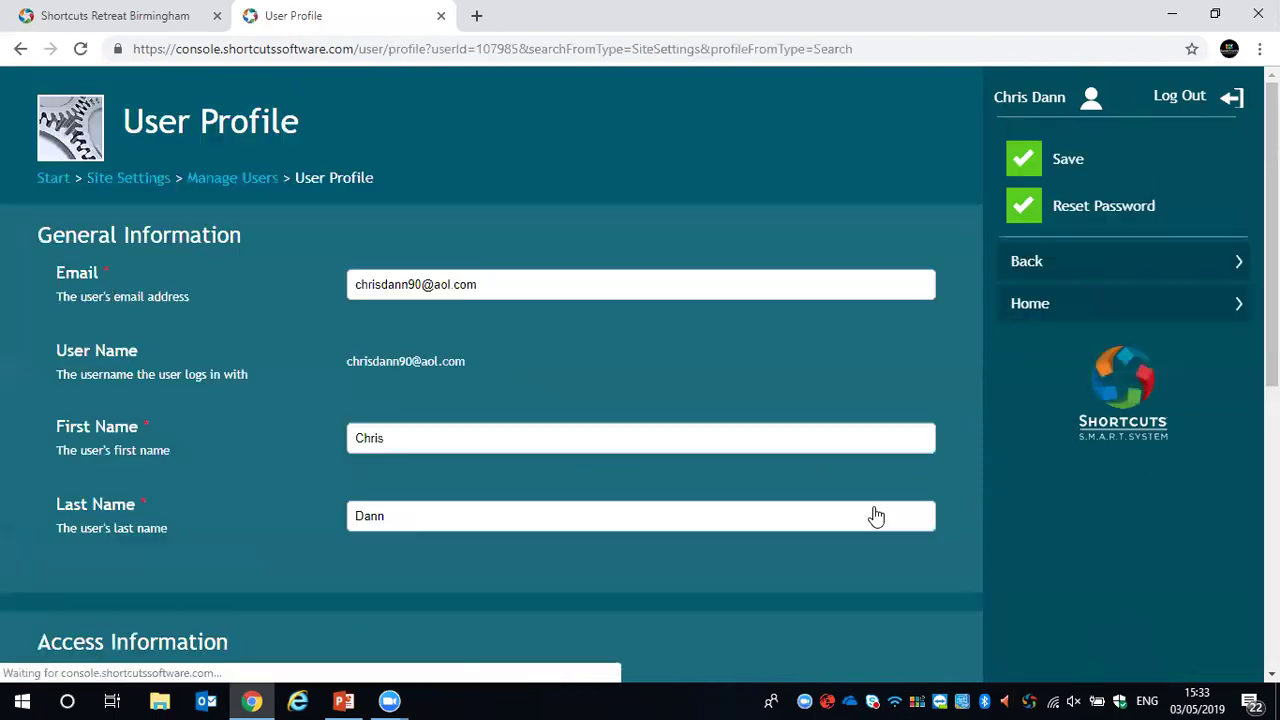
scroll(270, 298, down, 6)
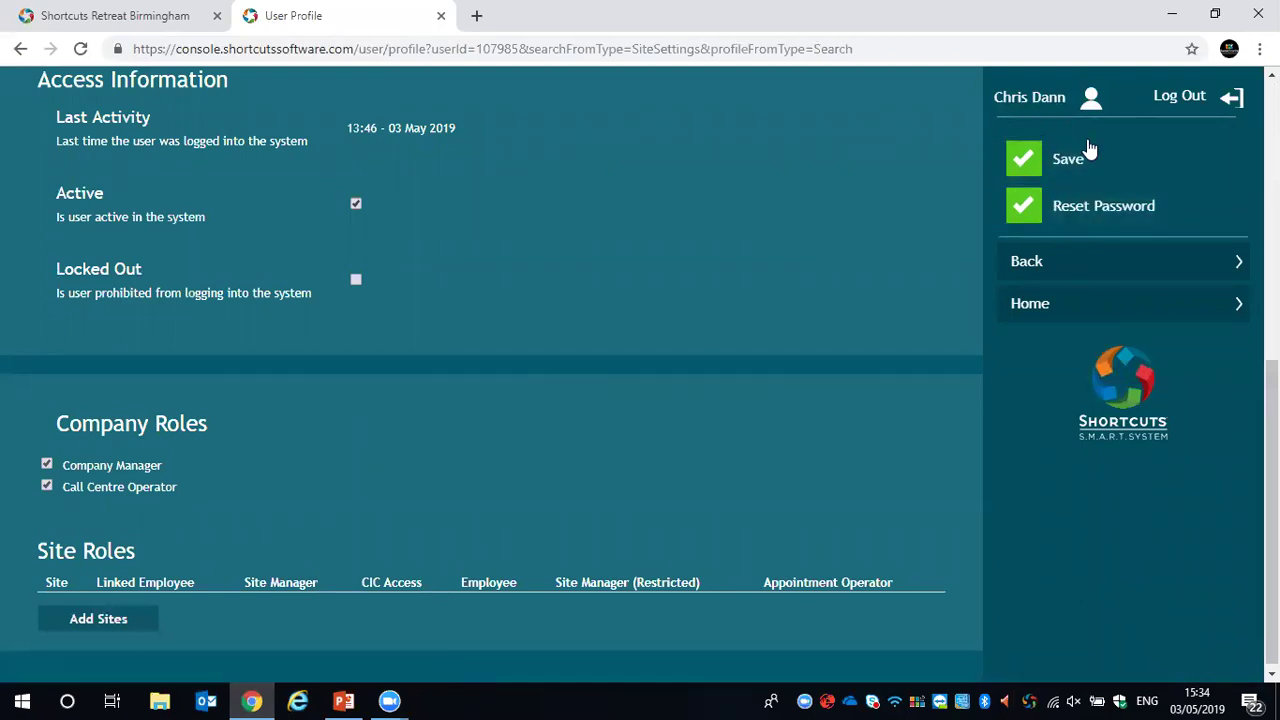
click(1022, 170)
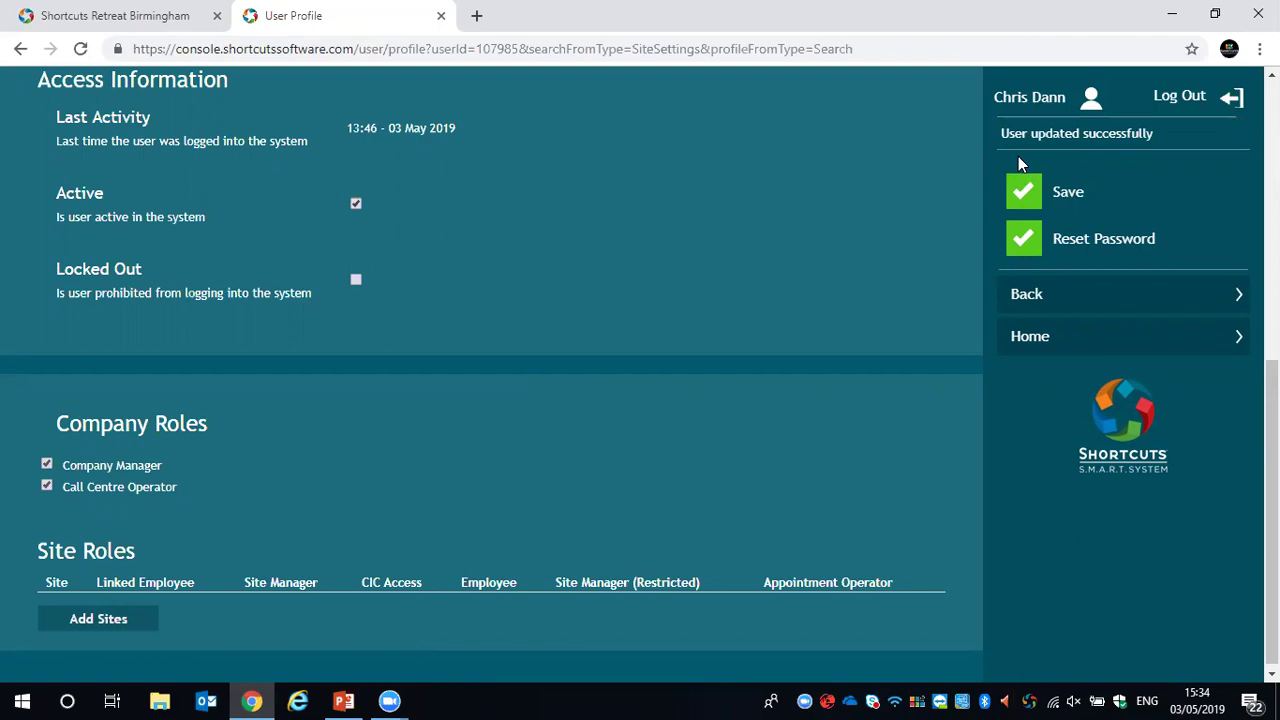
scroll(789, 330, up, 5)
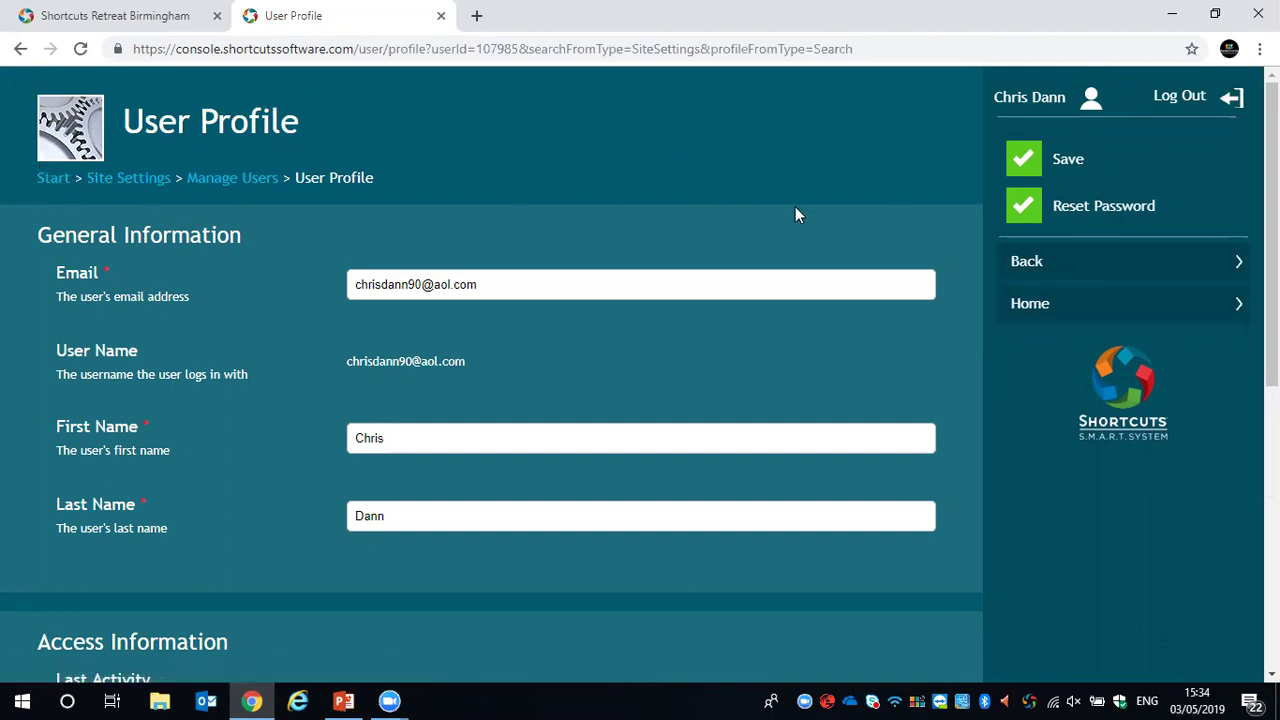
click(1030, 304)
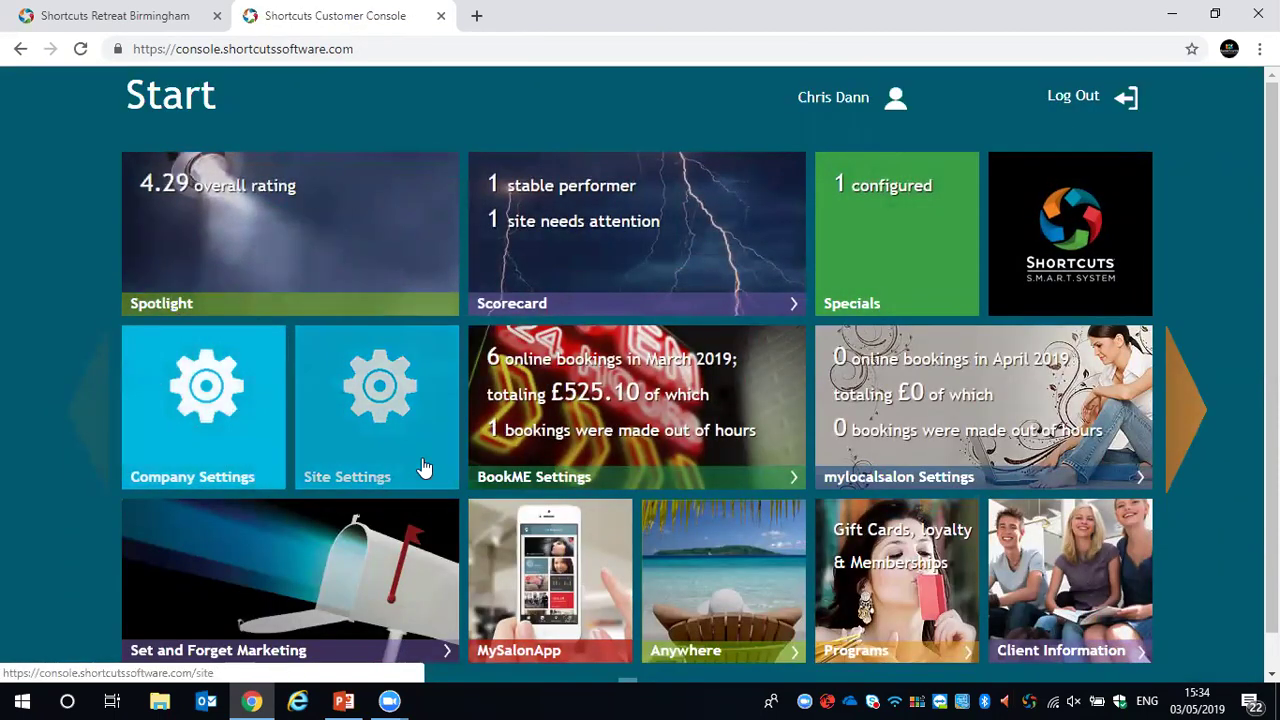
From Site Settings > Manage Users, start adding a new user
click(352, 372)
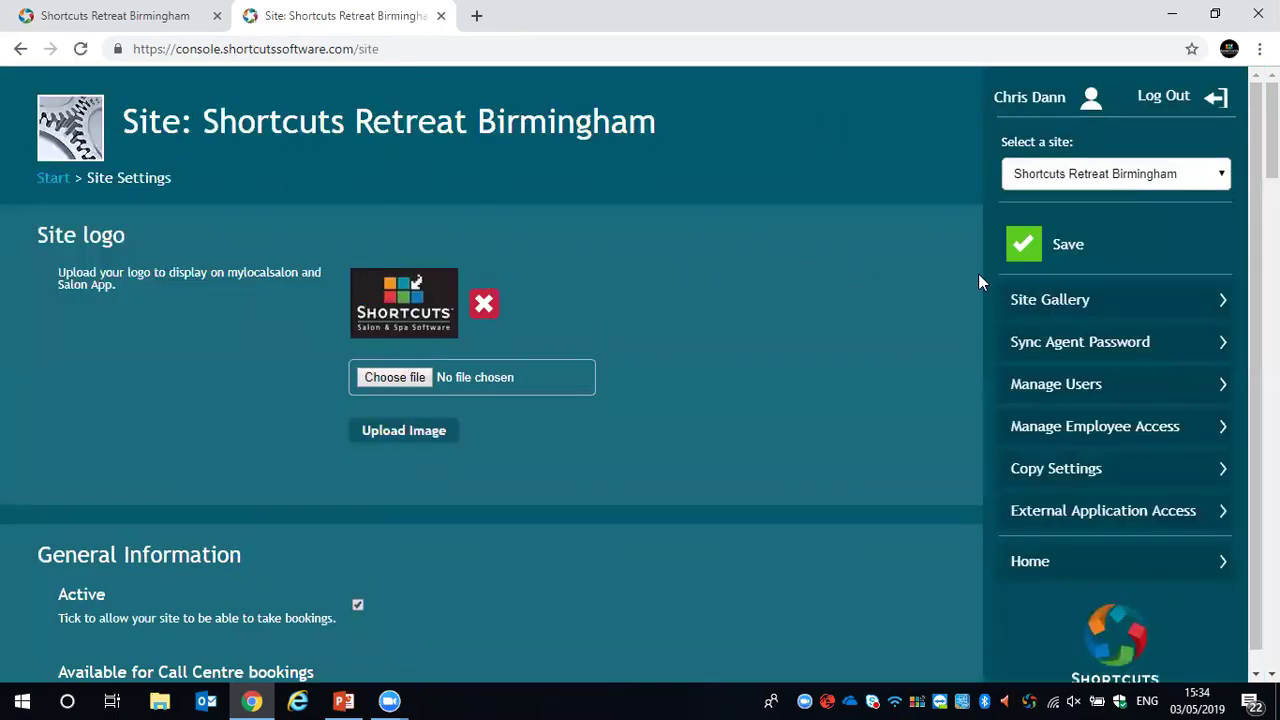
click(1052, 386)
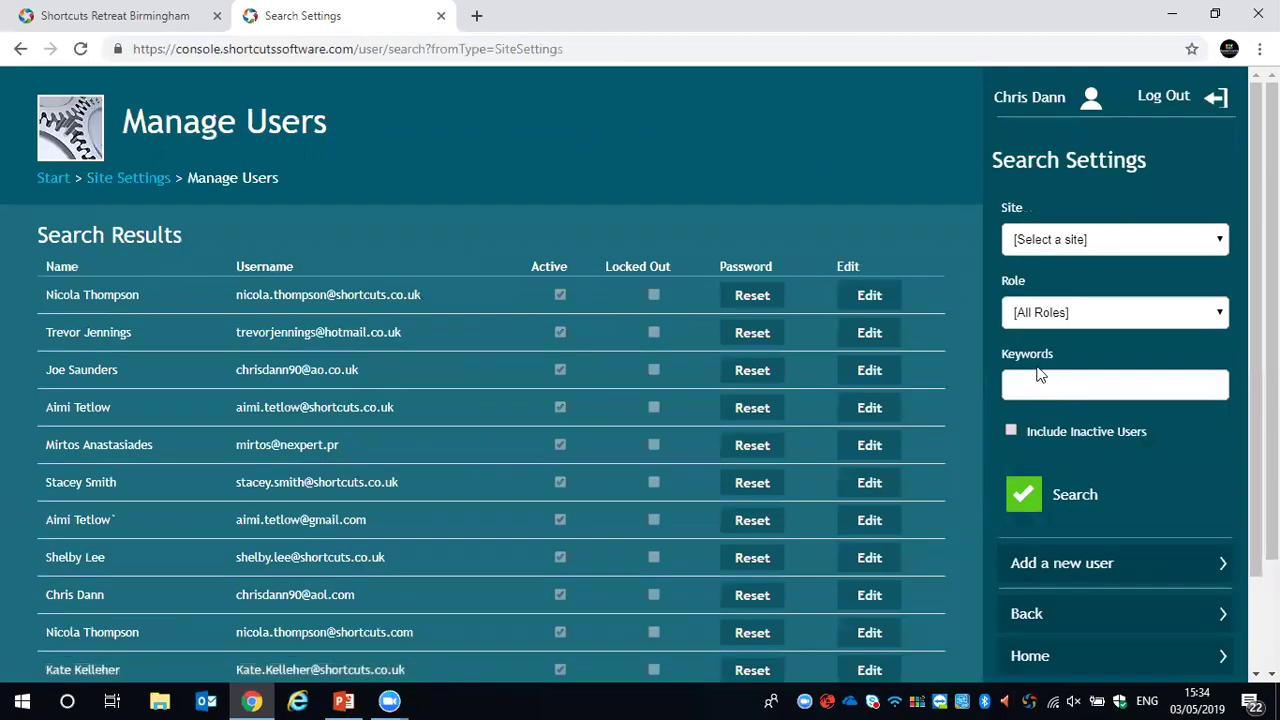
scroll(940, 375, down, 1)
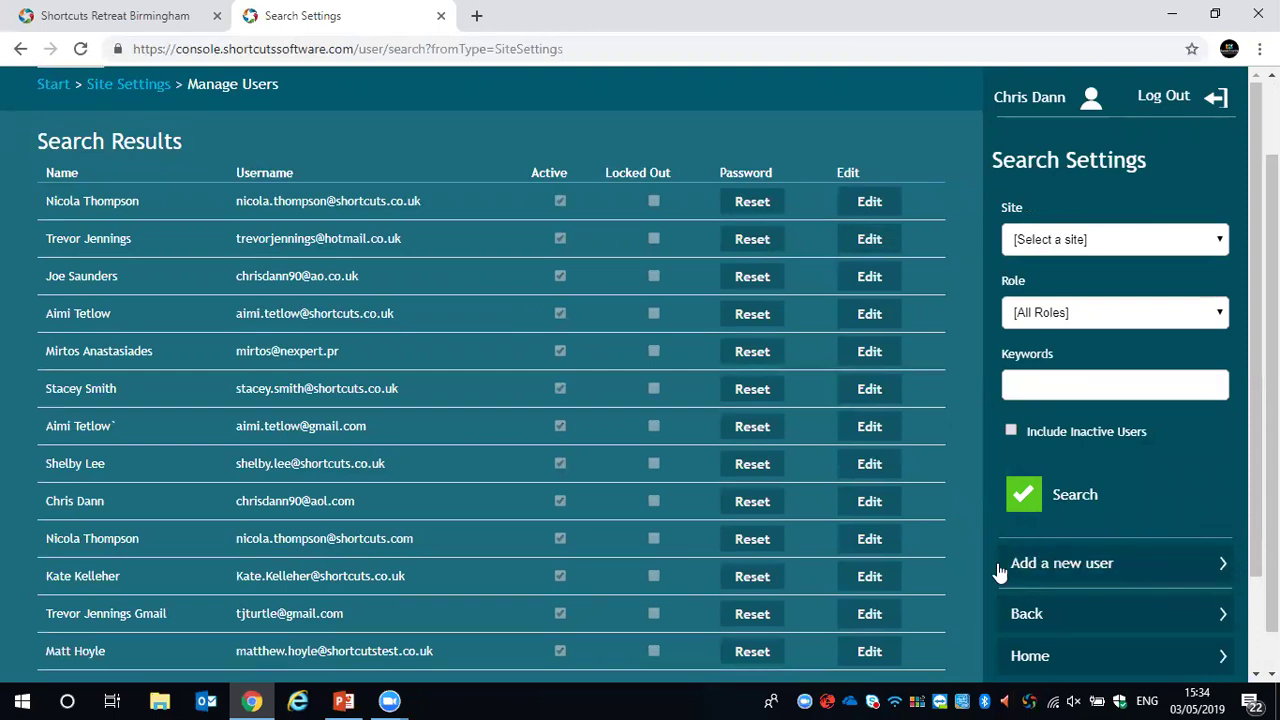
click(1053, 566)
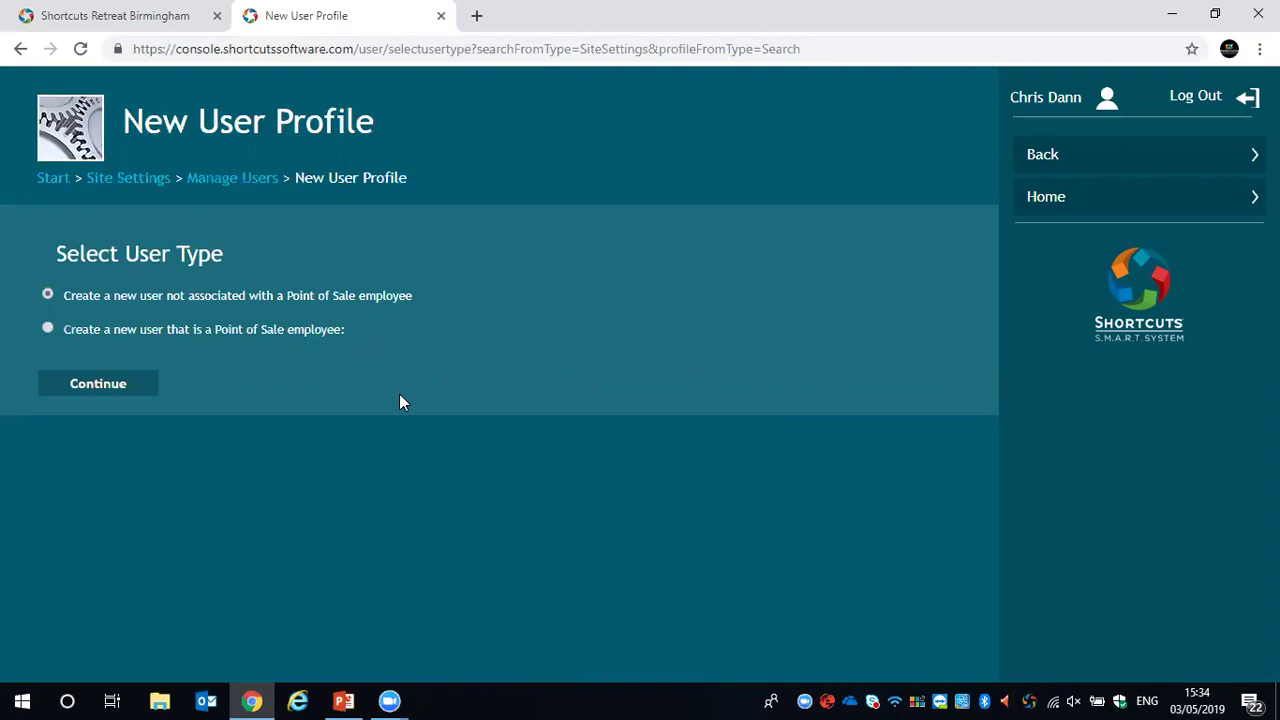
Make the new user a Point of Sale employee linked to the first Shortcuts Retreat Birmingham employee
click(47, 329)
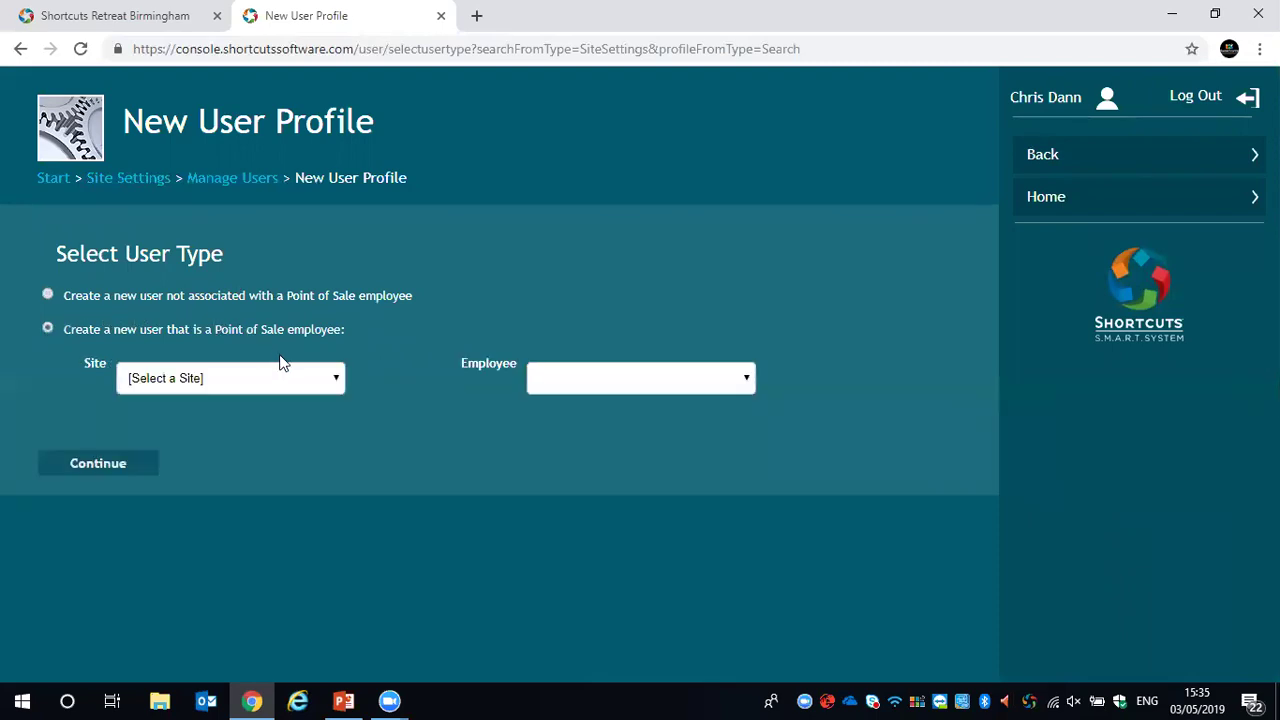
click(294, 377)
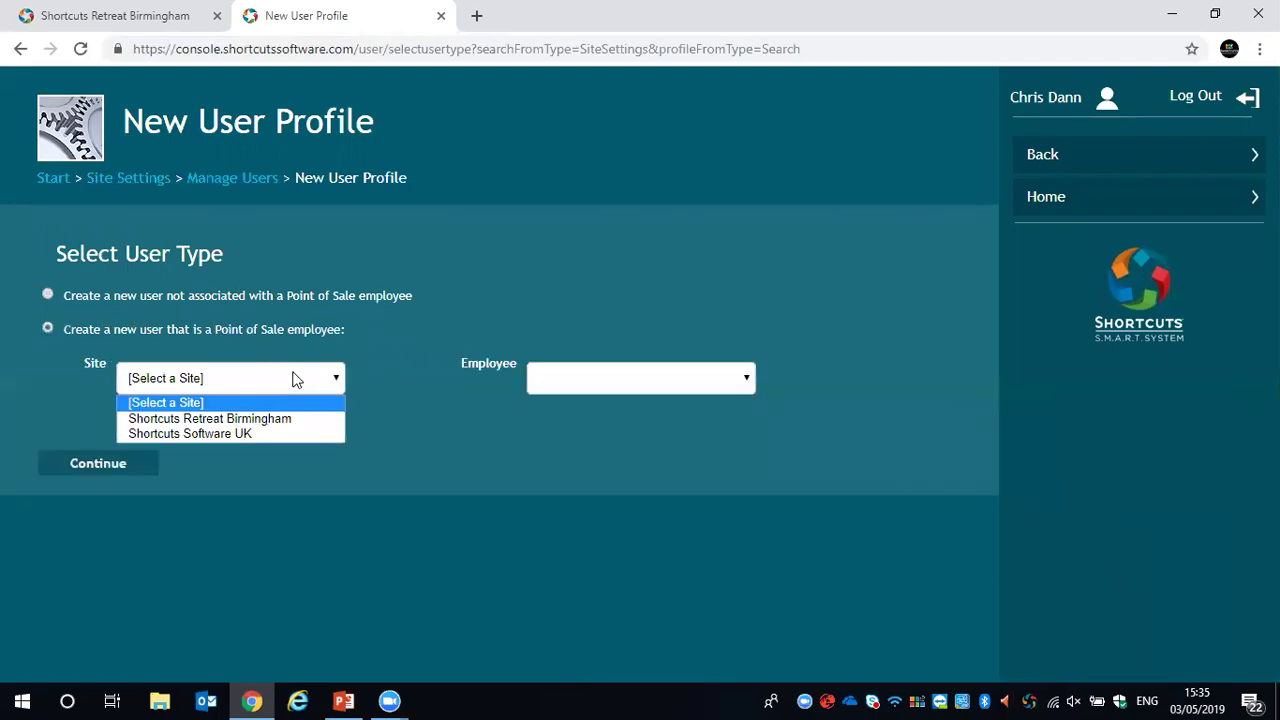
click(220, 420)
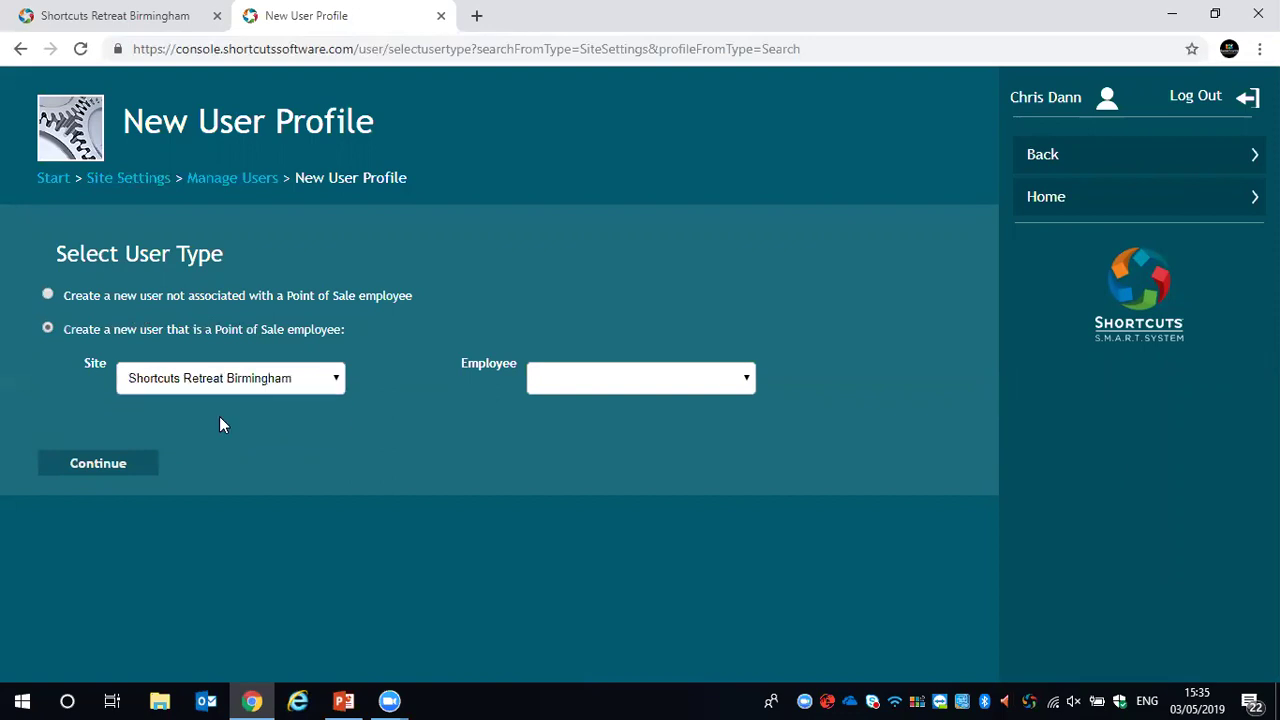
click(660, 379)
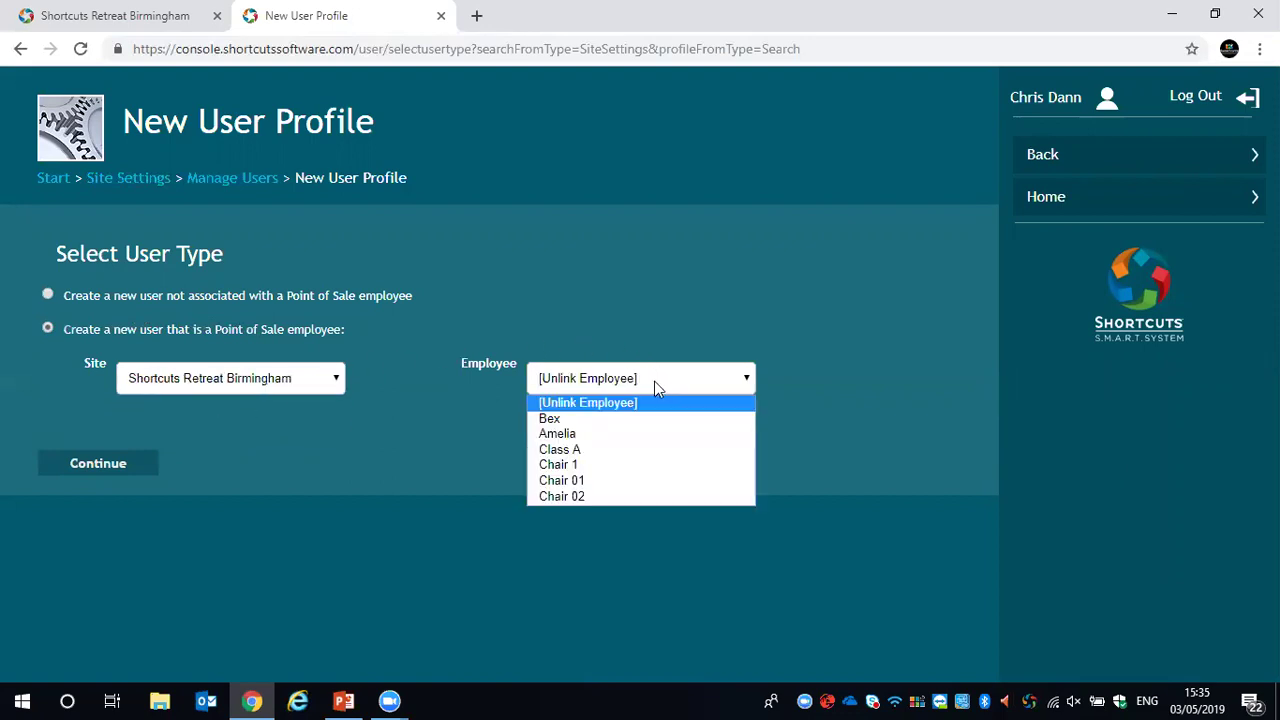
click(576, 422)
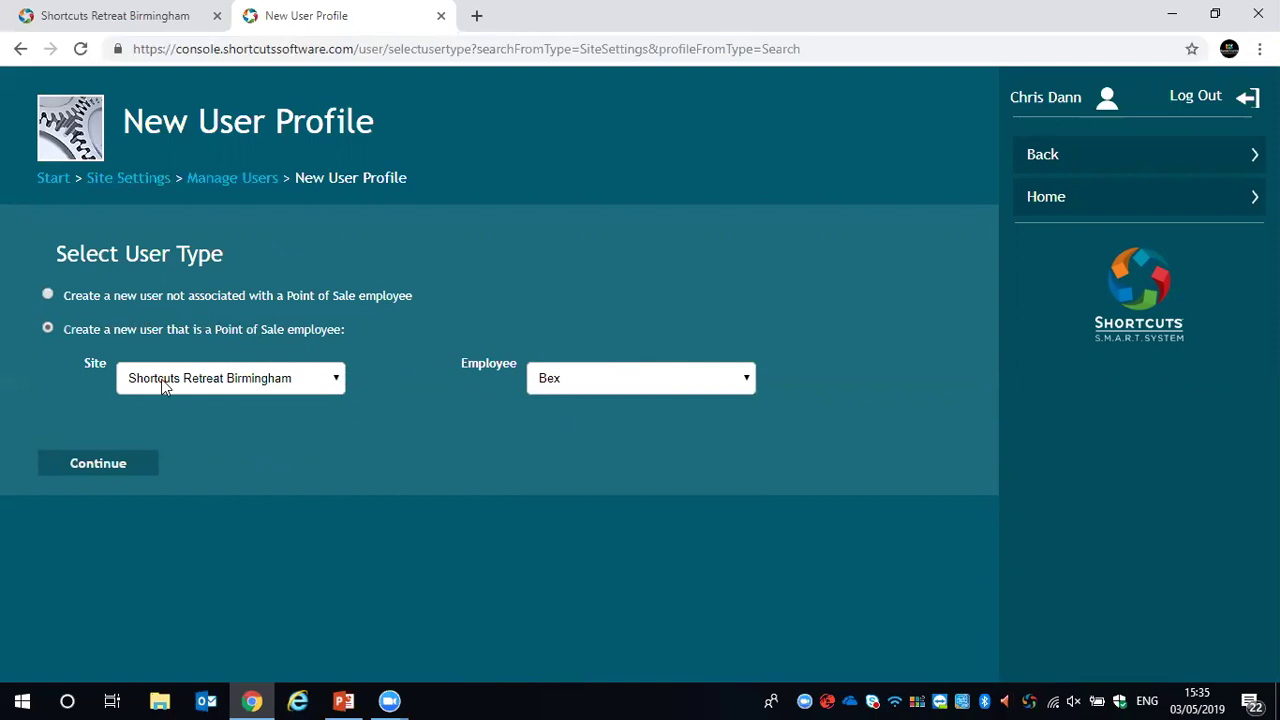
click(92, 468)
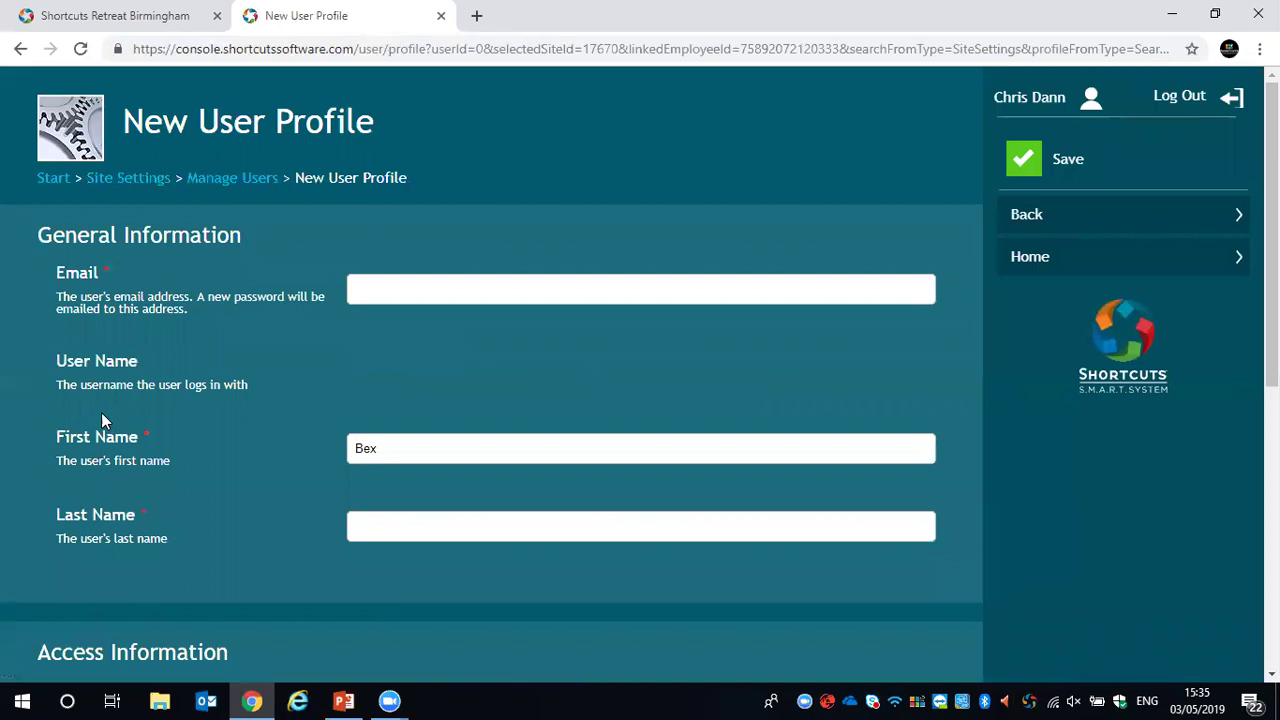
Enter the new user's email address as the username and fill in the last name
click(381, 283)
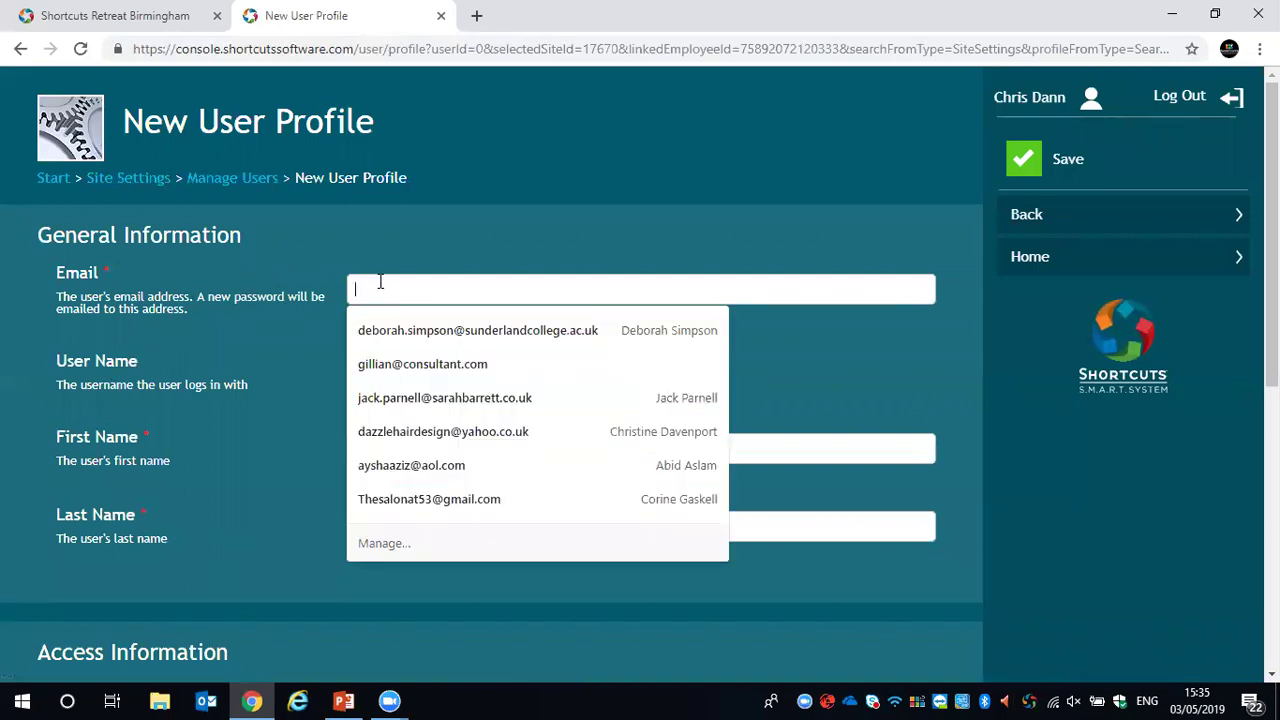
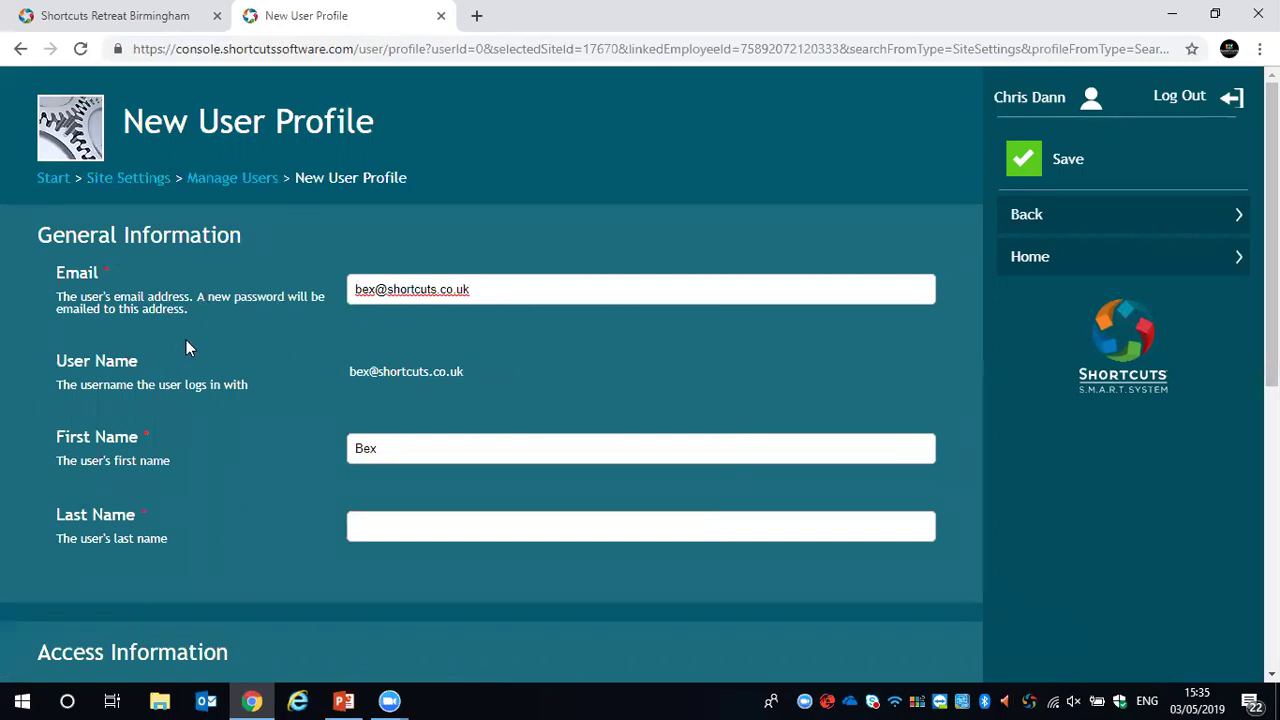
scroll(247, 330, down, 1)
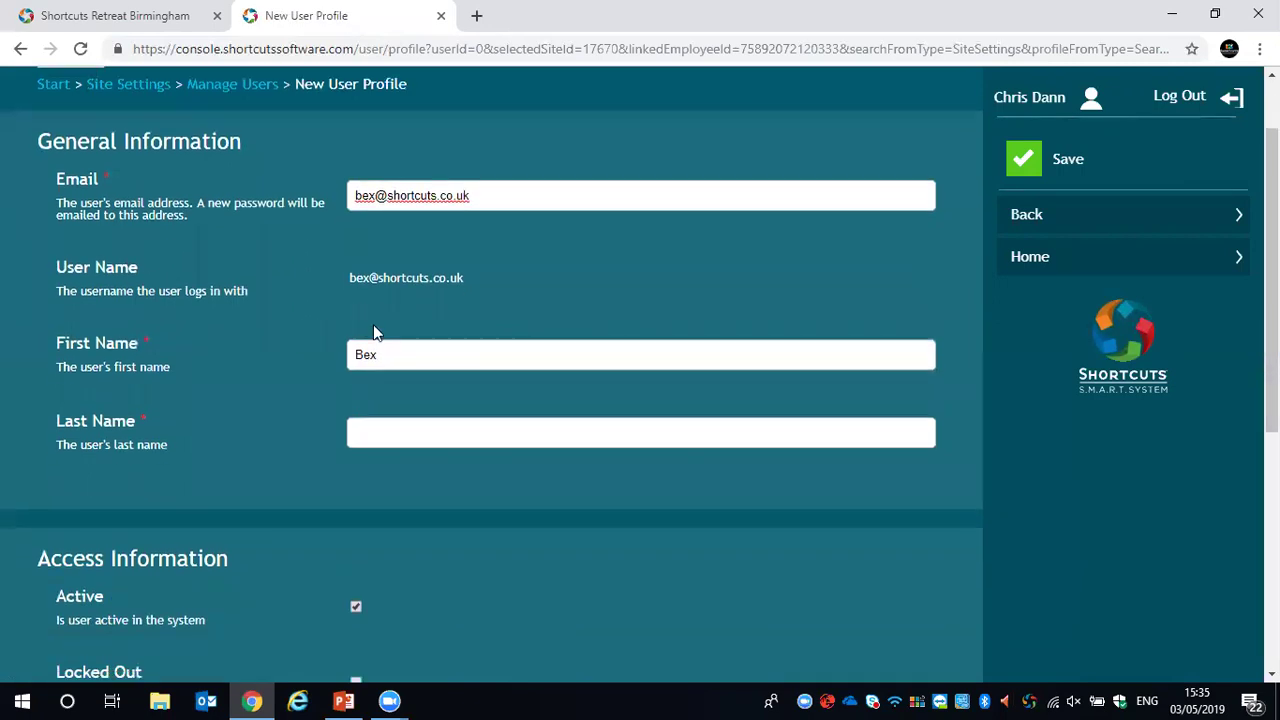
click(381, 426)
text(S)
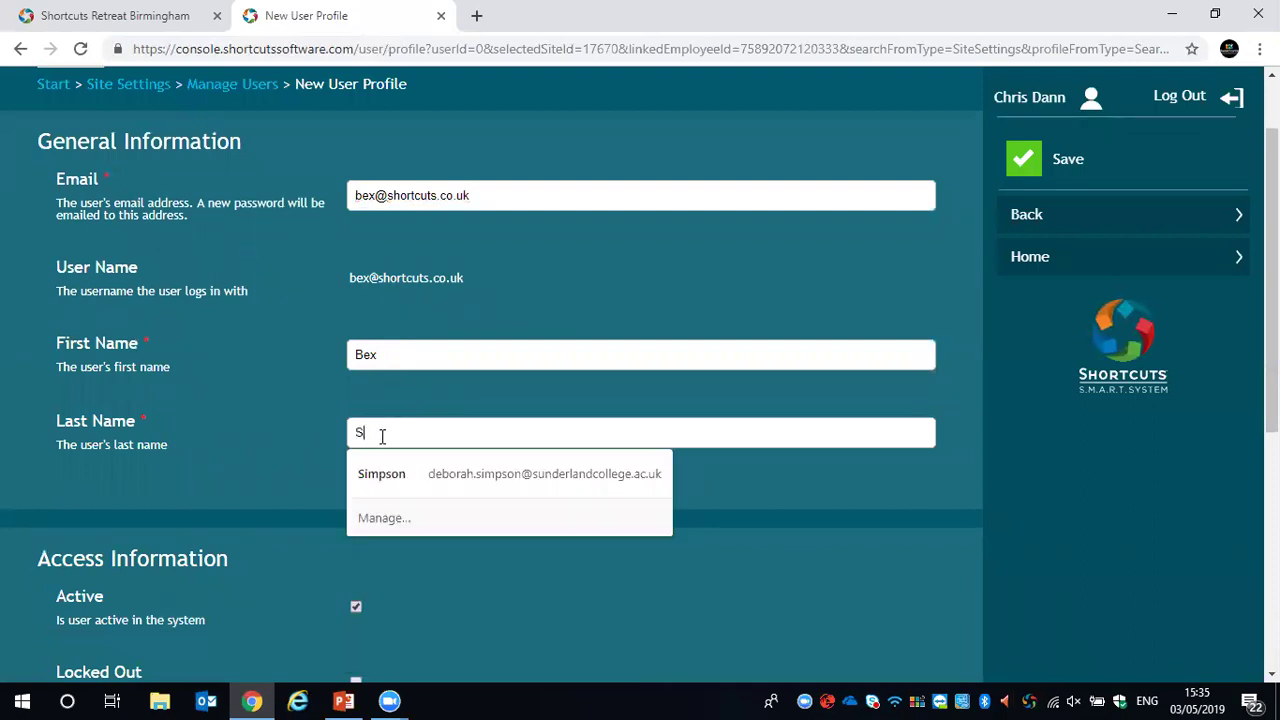
text(hortcuts)
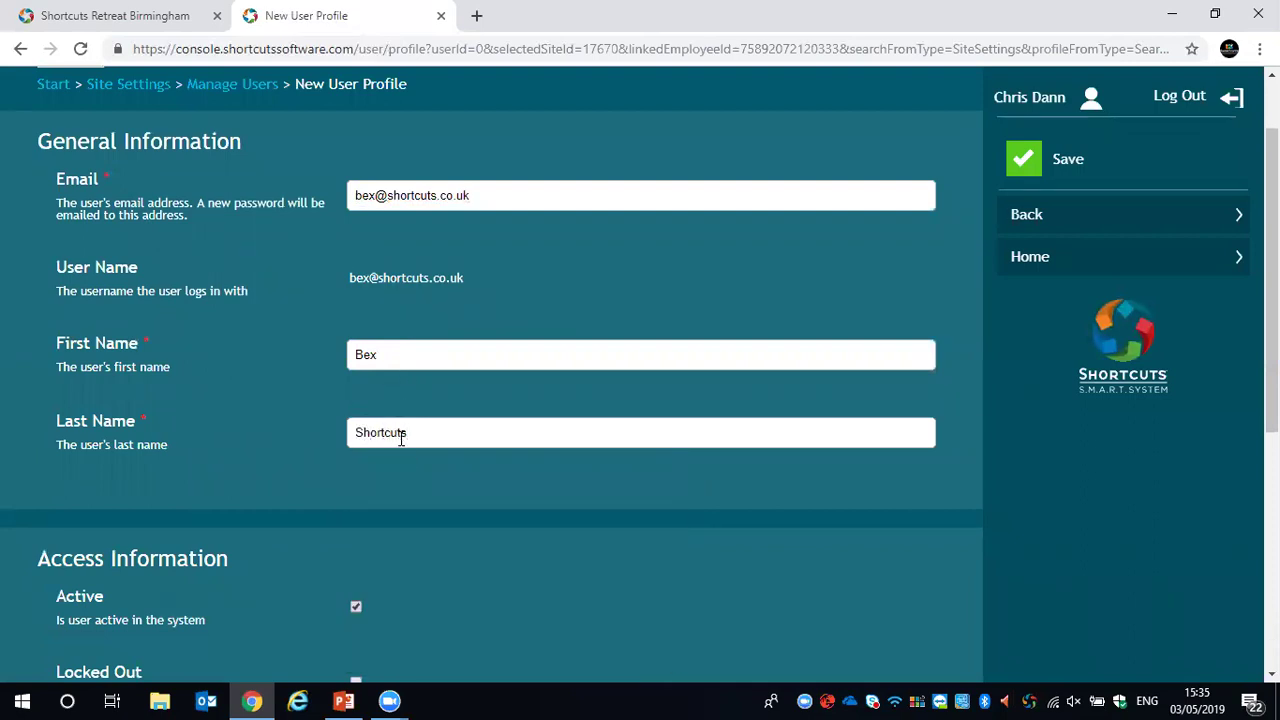
scroll(411, 455, down, 2)
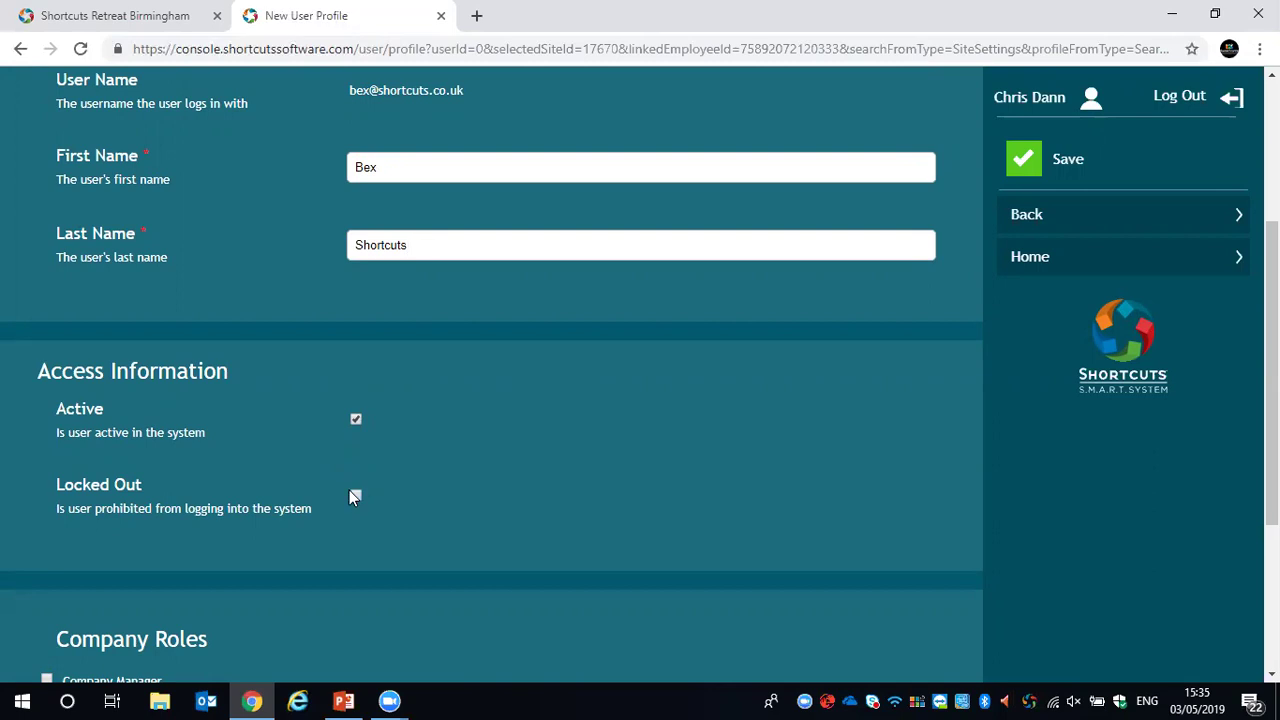
scroll(474, 466, down, 2)
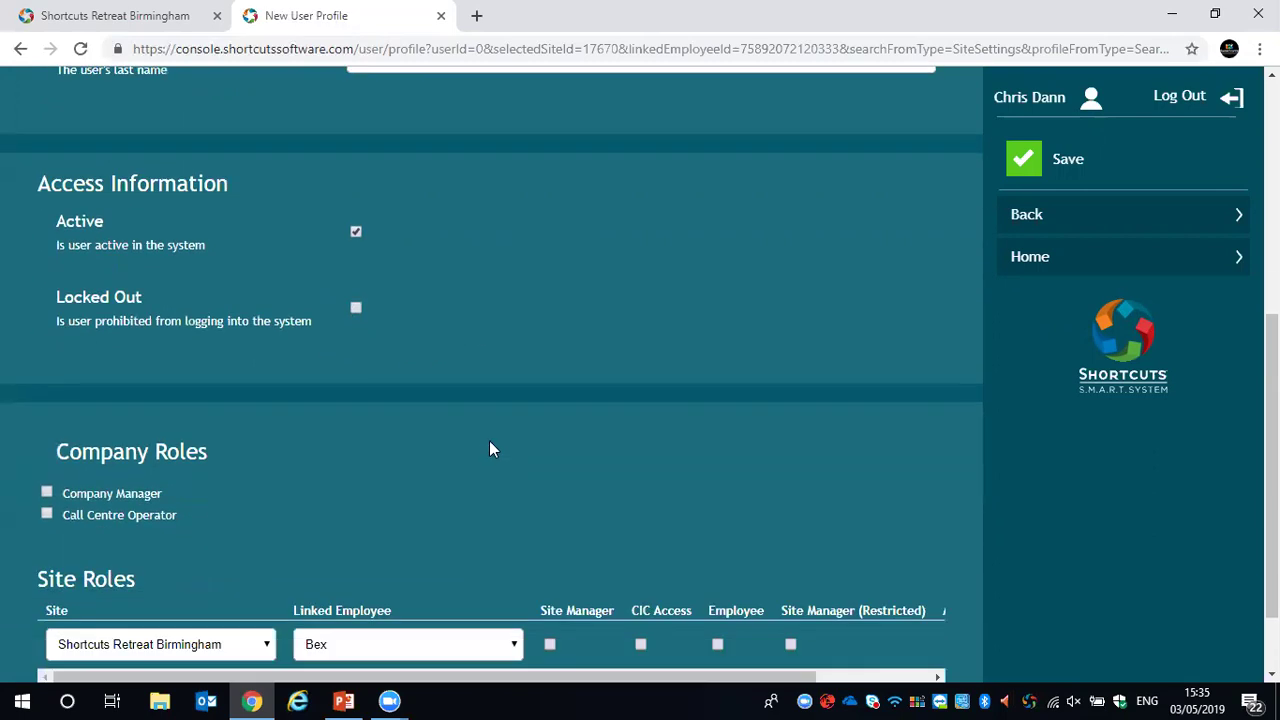
scroll(490, 448, down, 1)
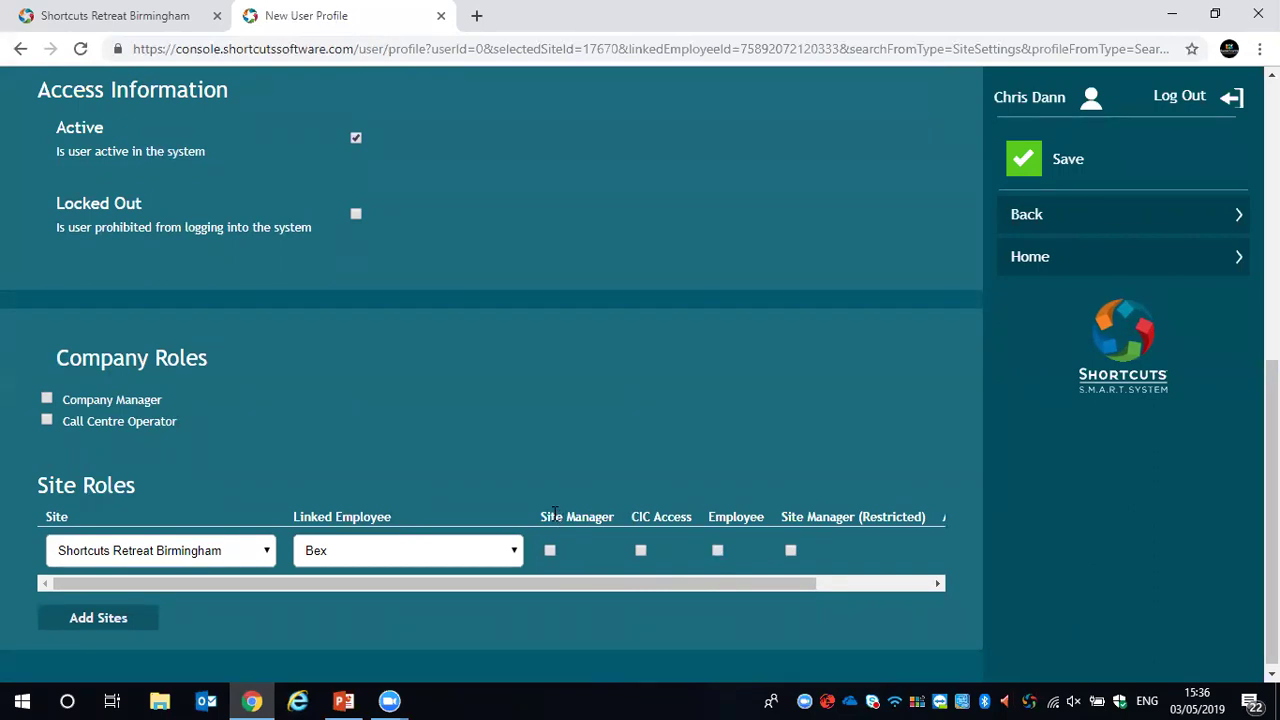
scroll(405, 488, down, 1)
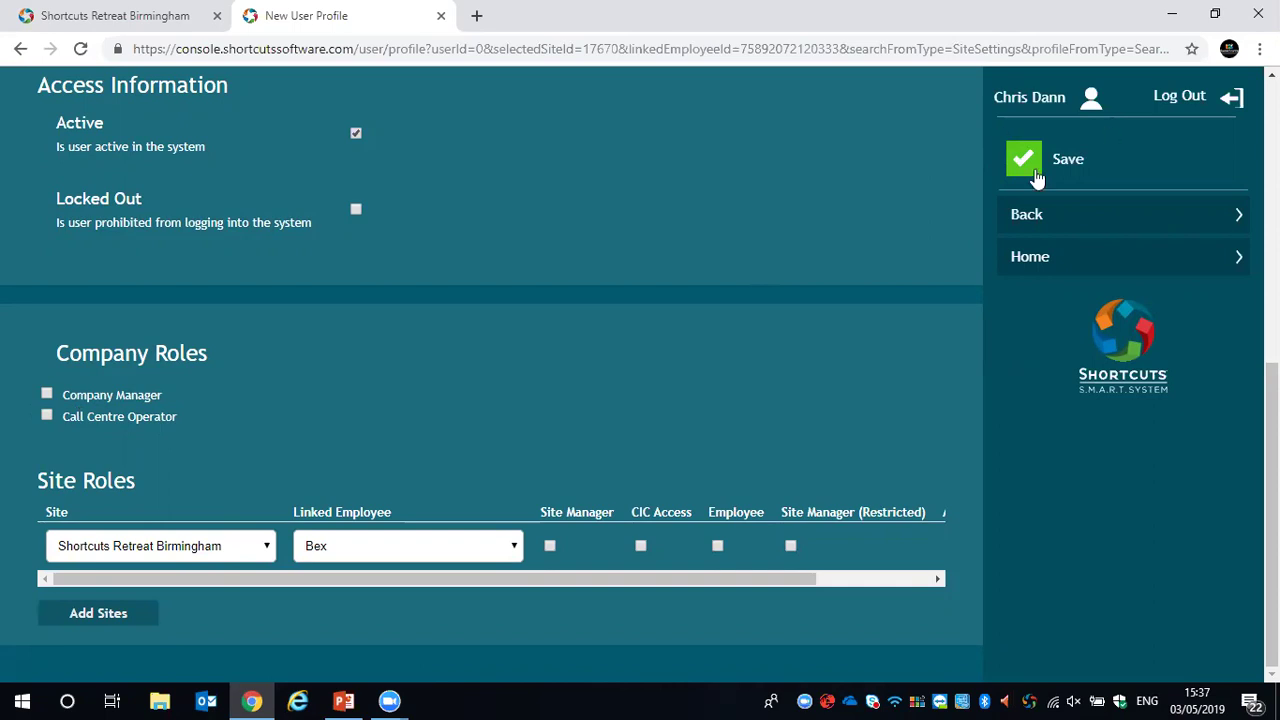
scroll(876, 250, up, 6)
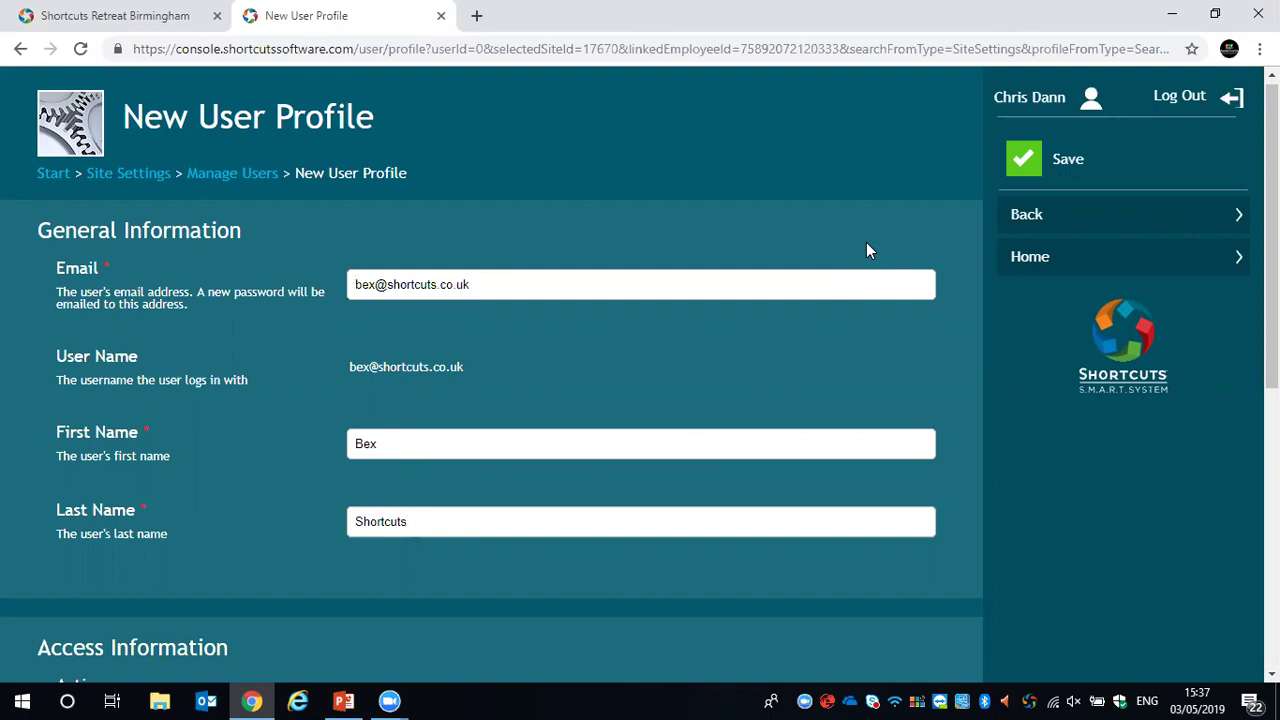
Switch to the Shortcuts Retreat Birmingham POS tab and open its management settings page
click(168, 18)
drag(176, 48, 331, 48)
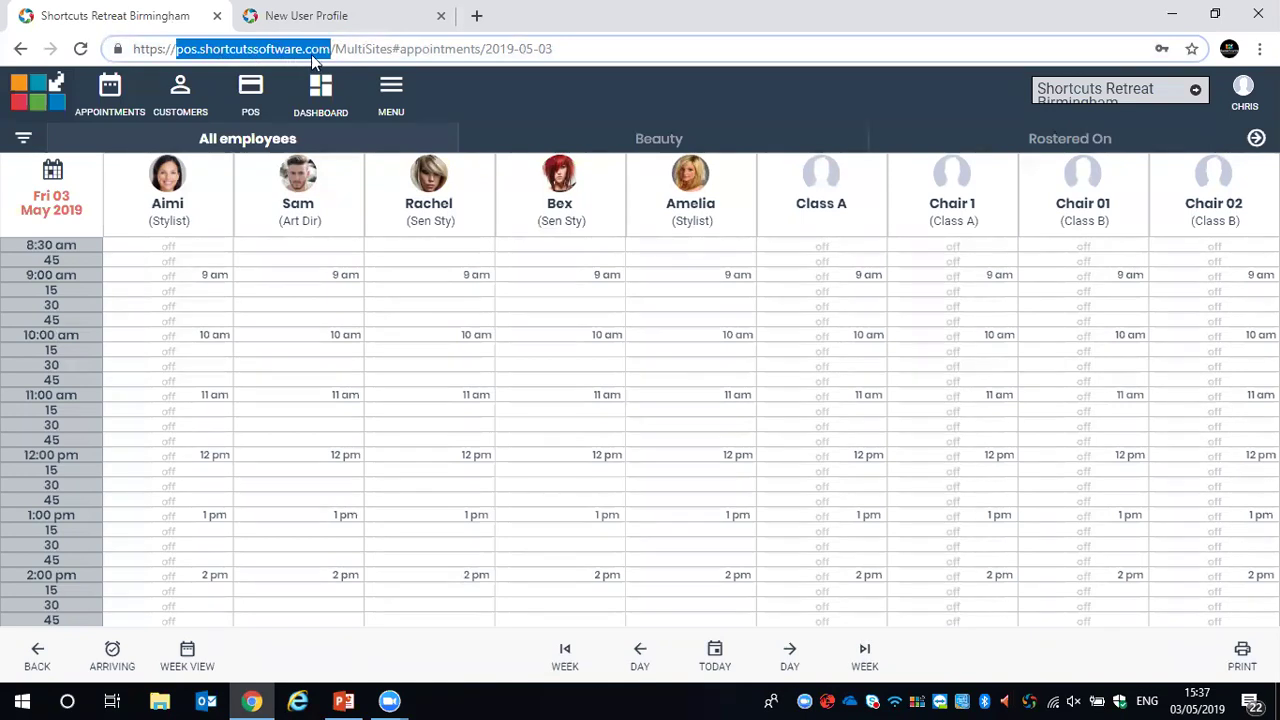
click(549, 86)
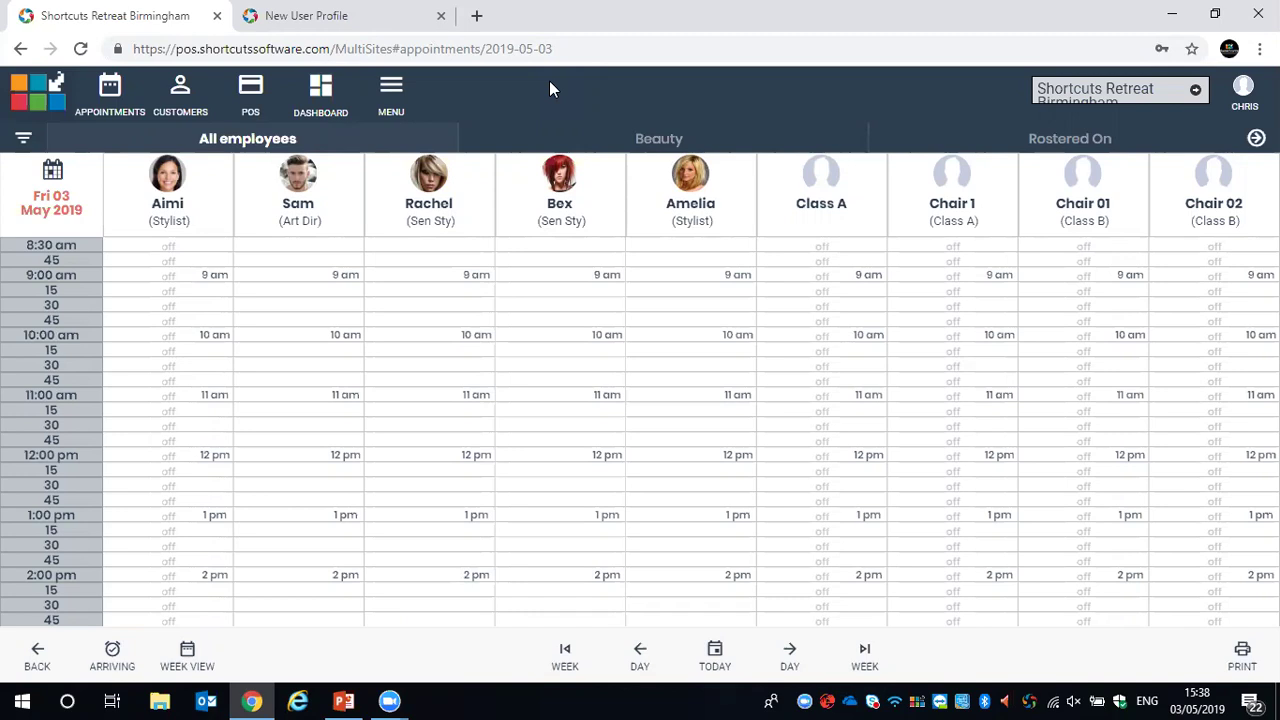
click(383, 103)
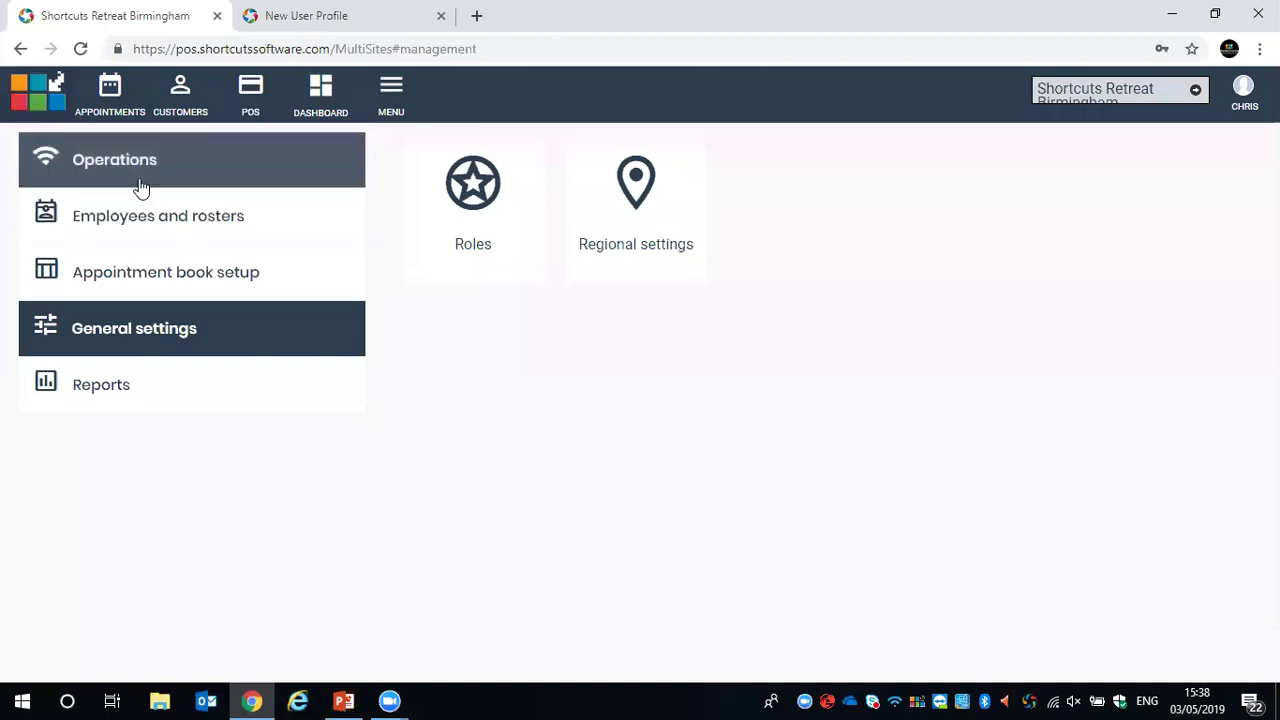
Open the Blowdrys specialist's record under Employees and rosters and show its Roles & Login panel
click(250, 225)
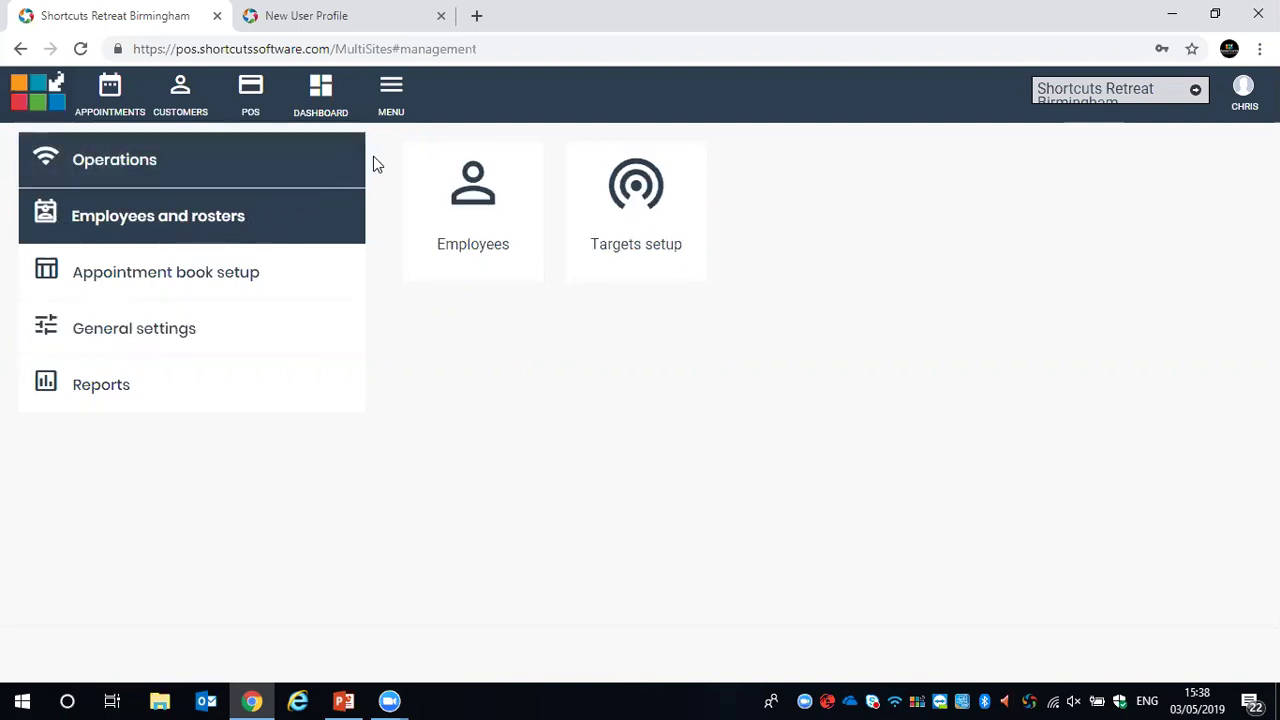
click(480, 195)
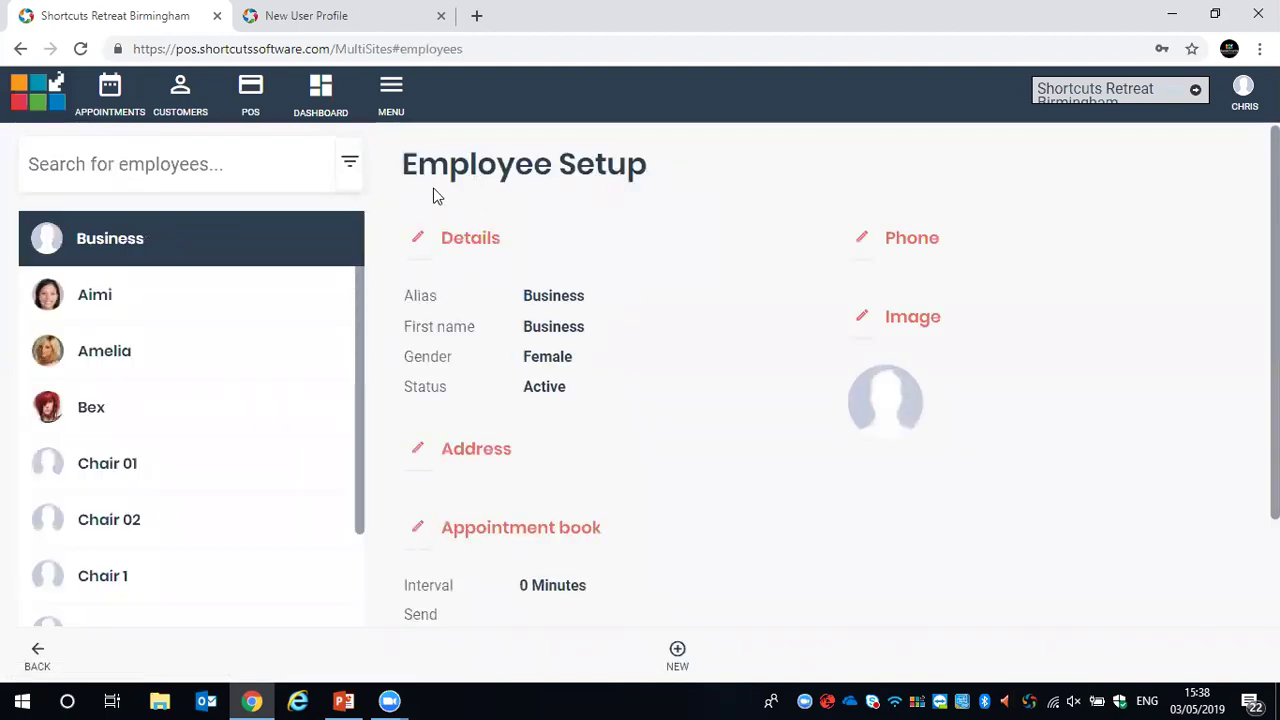
scroll(163, 306, down, 3)
scroll(175, 462, up, 3)
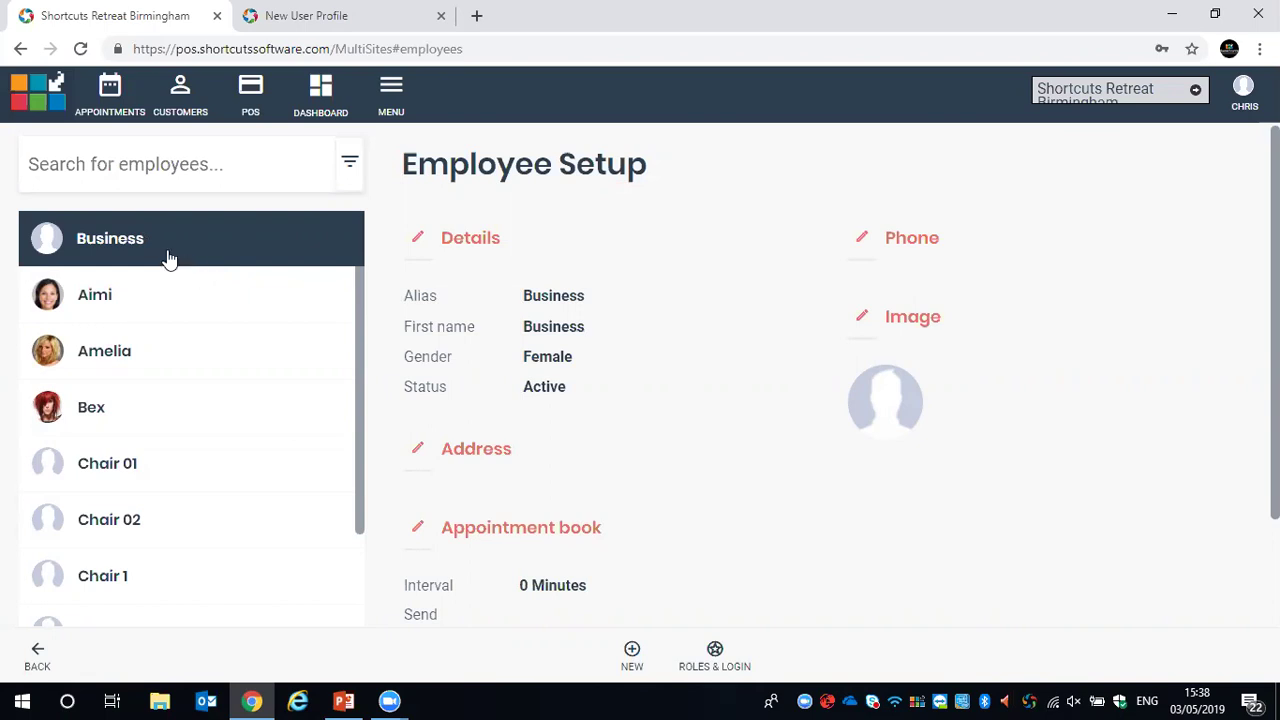
click(73, 354)
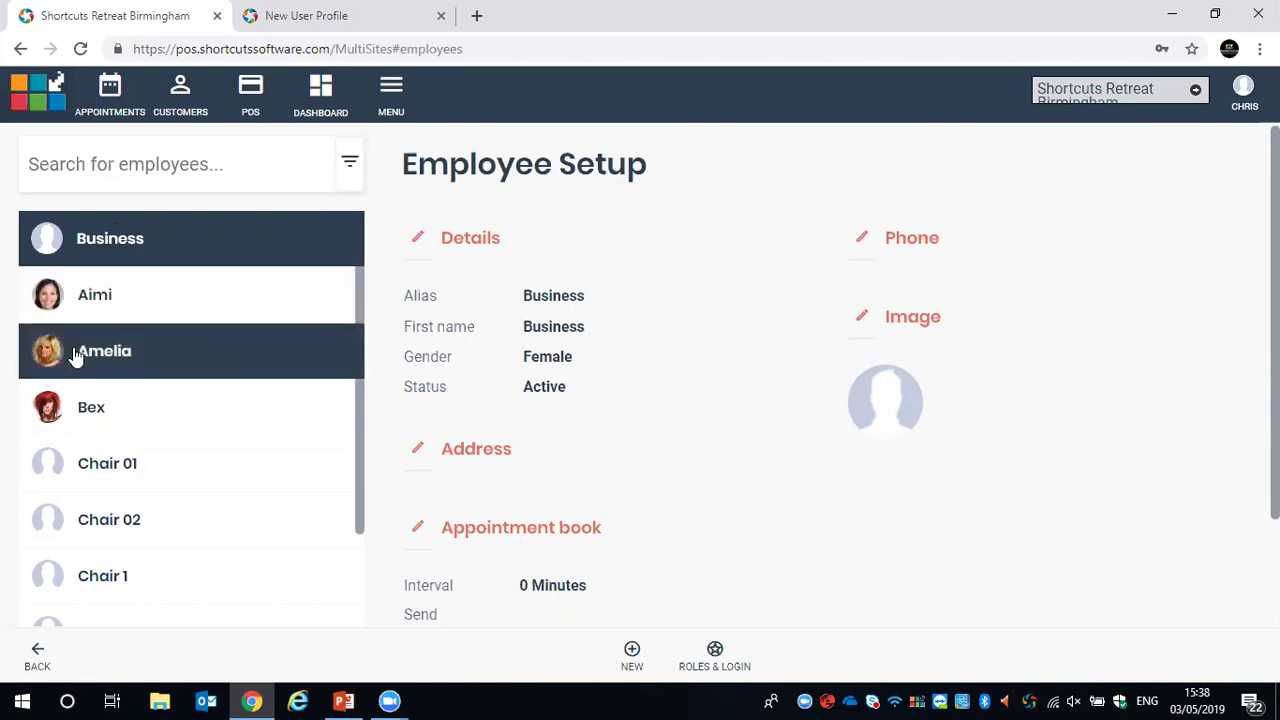
click(262, 237)
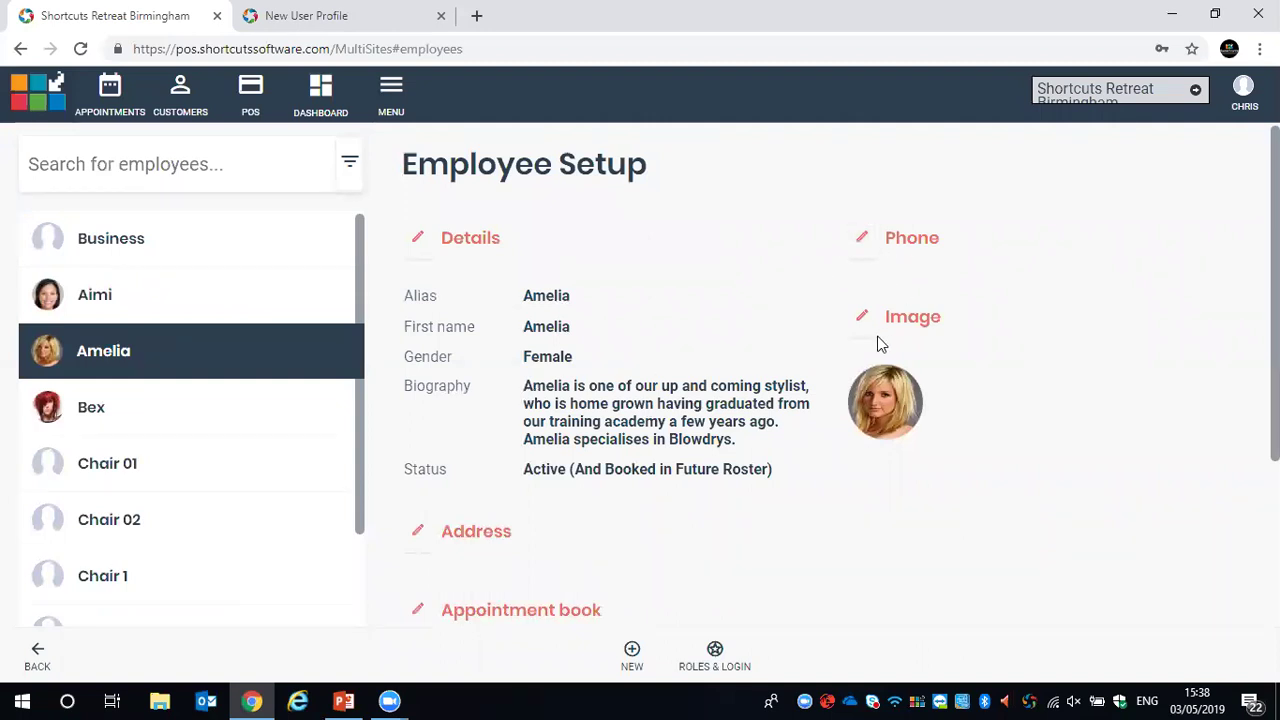
scroll(806, 343, down, 1)
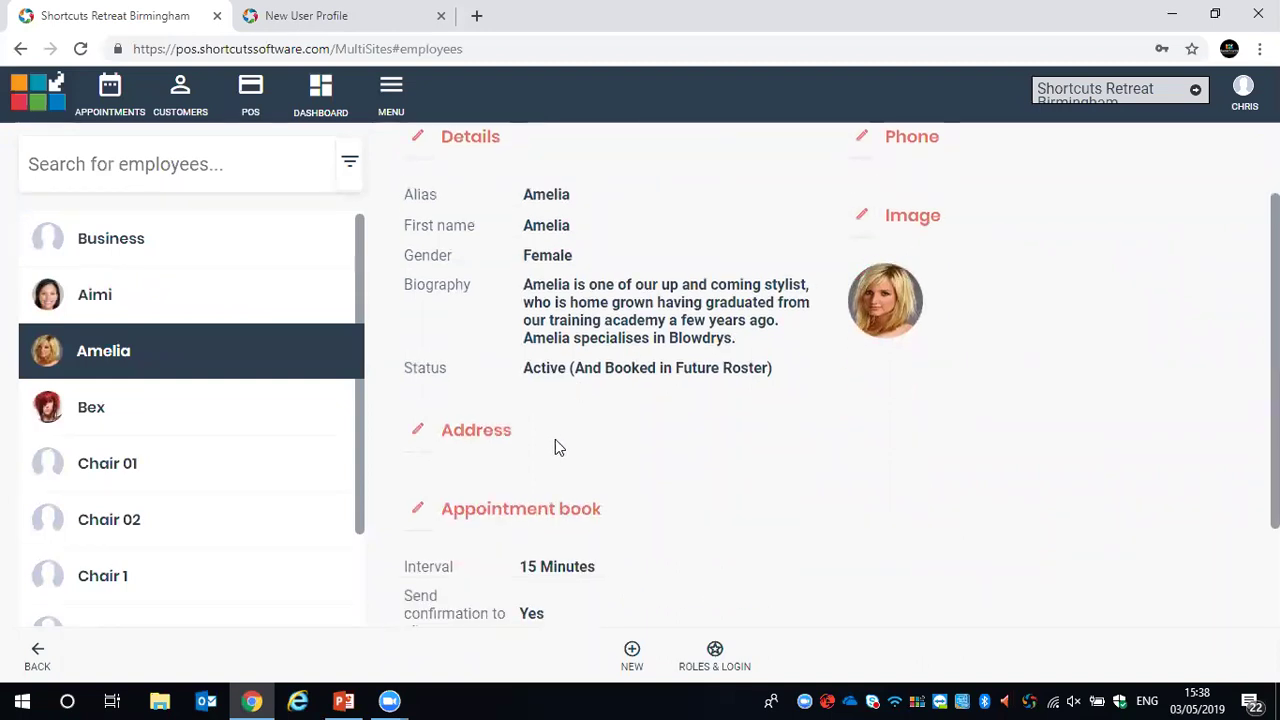
scroll(611, 407, down, 1)
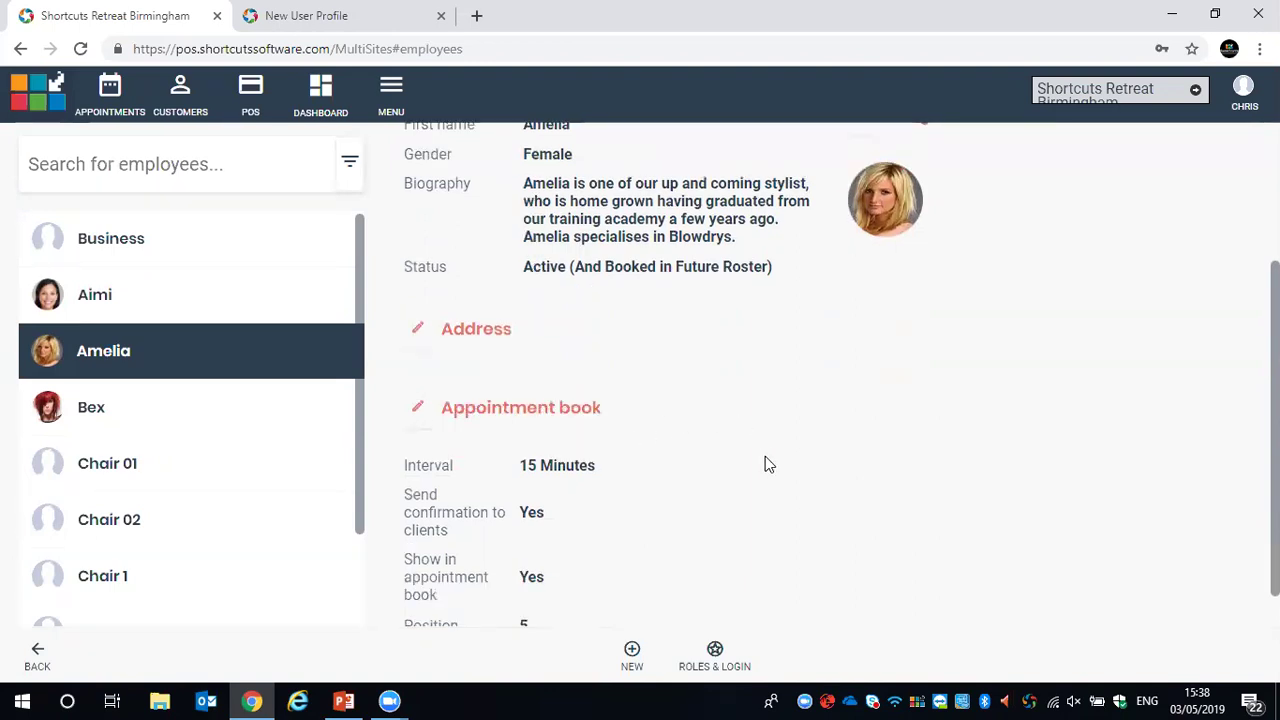
click(715, 652)
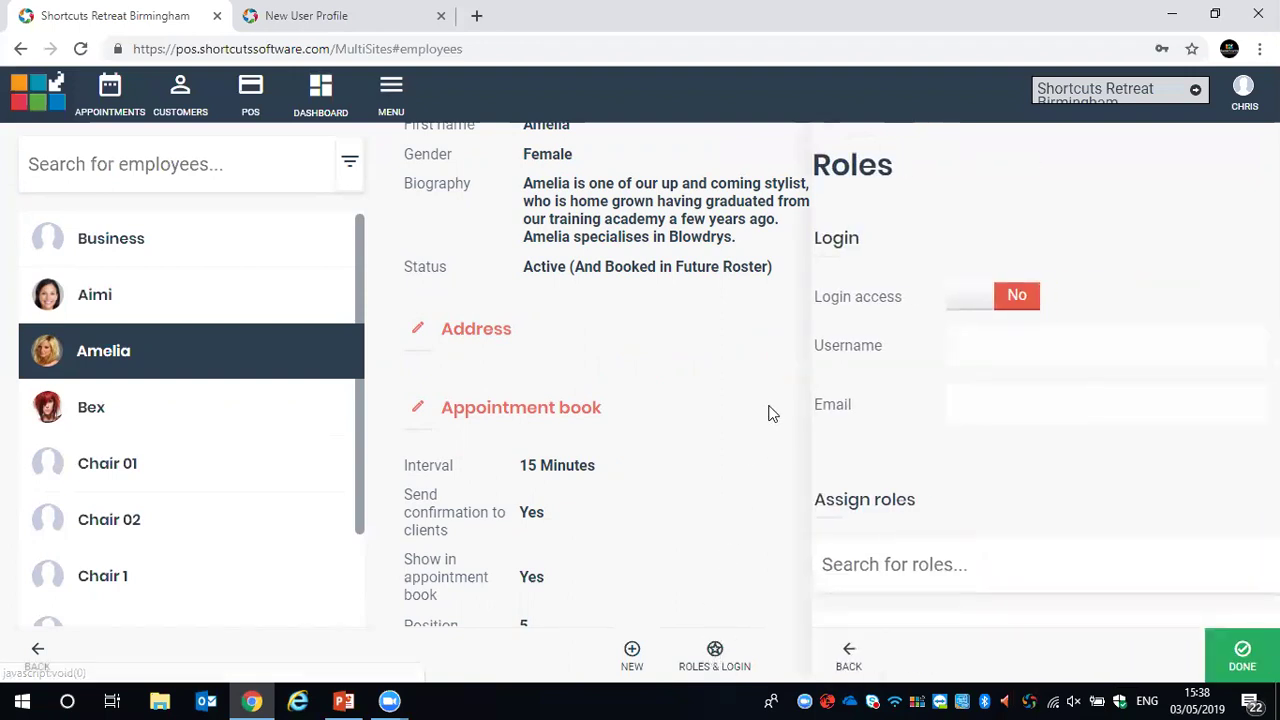
Switch the employee's Login access from No to Yes, leaving username and email blank
click(957, 302)
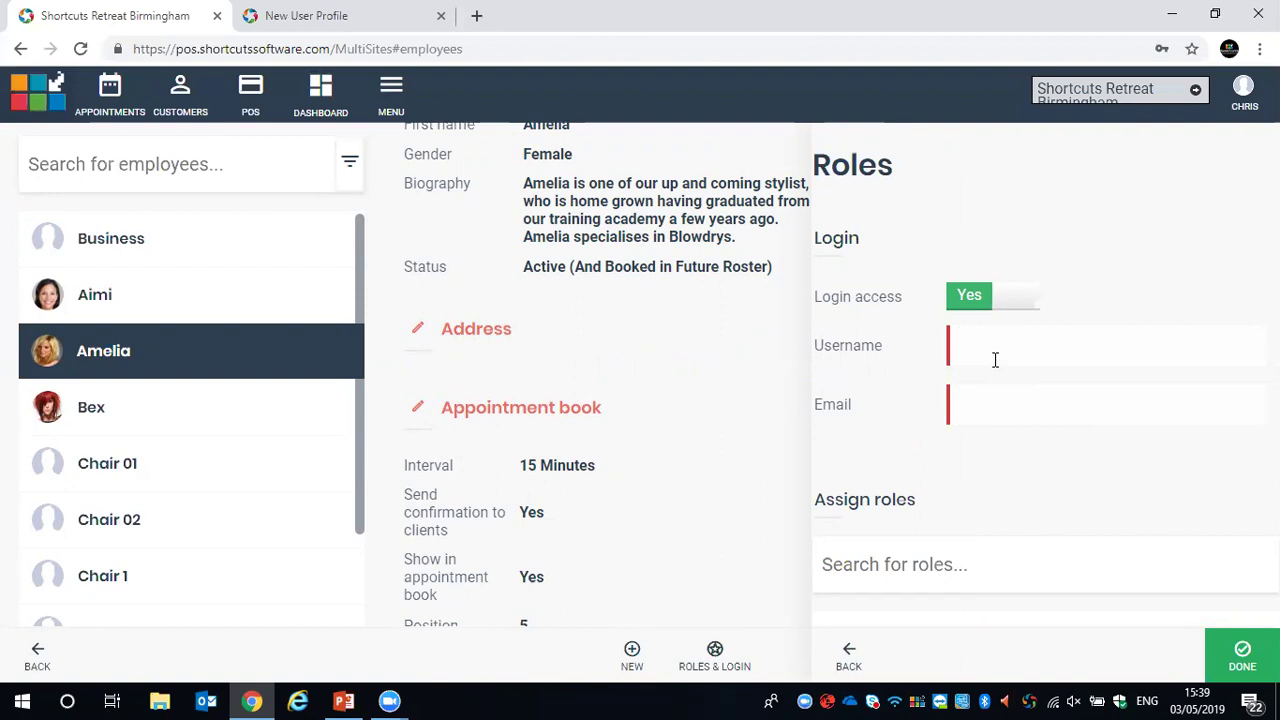
drag(984, 595, 984, 640)
click(1036, 446)
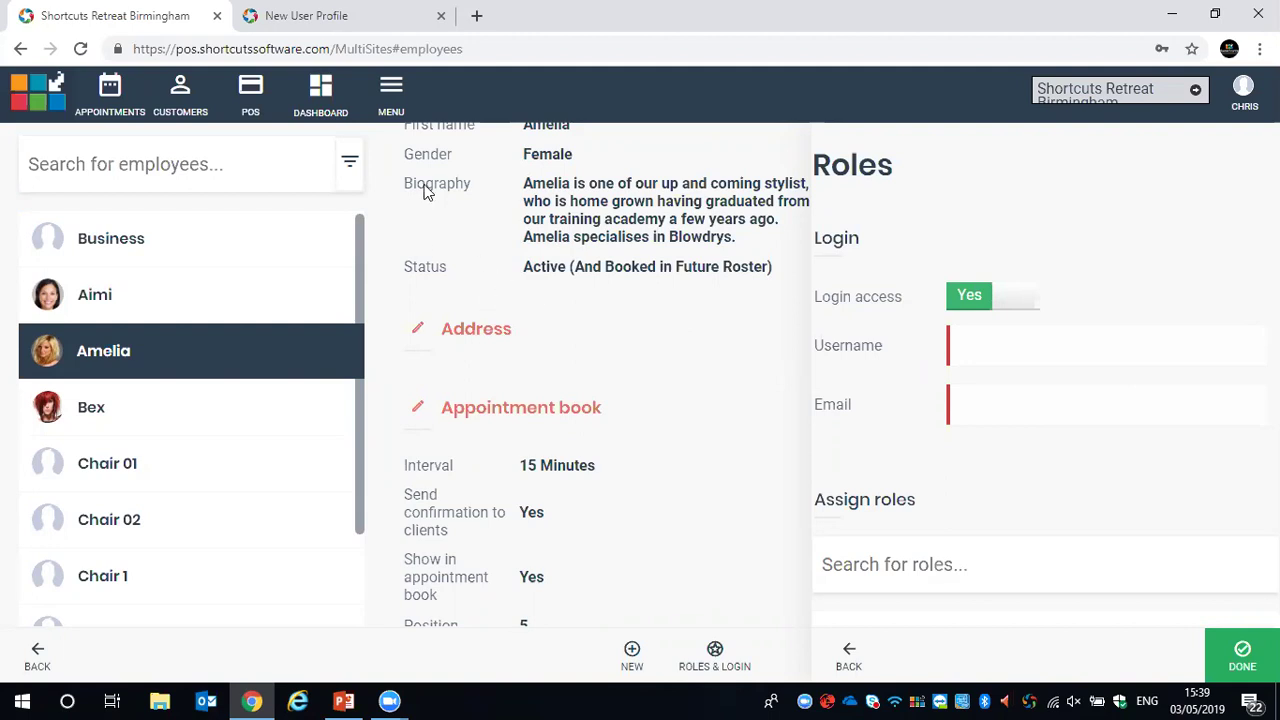
Return to the appointment book and keep the calendar on today, Fri 03 May 2019
click(108, 90)
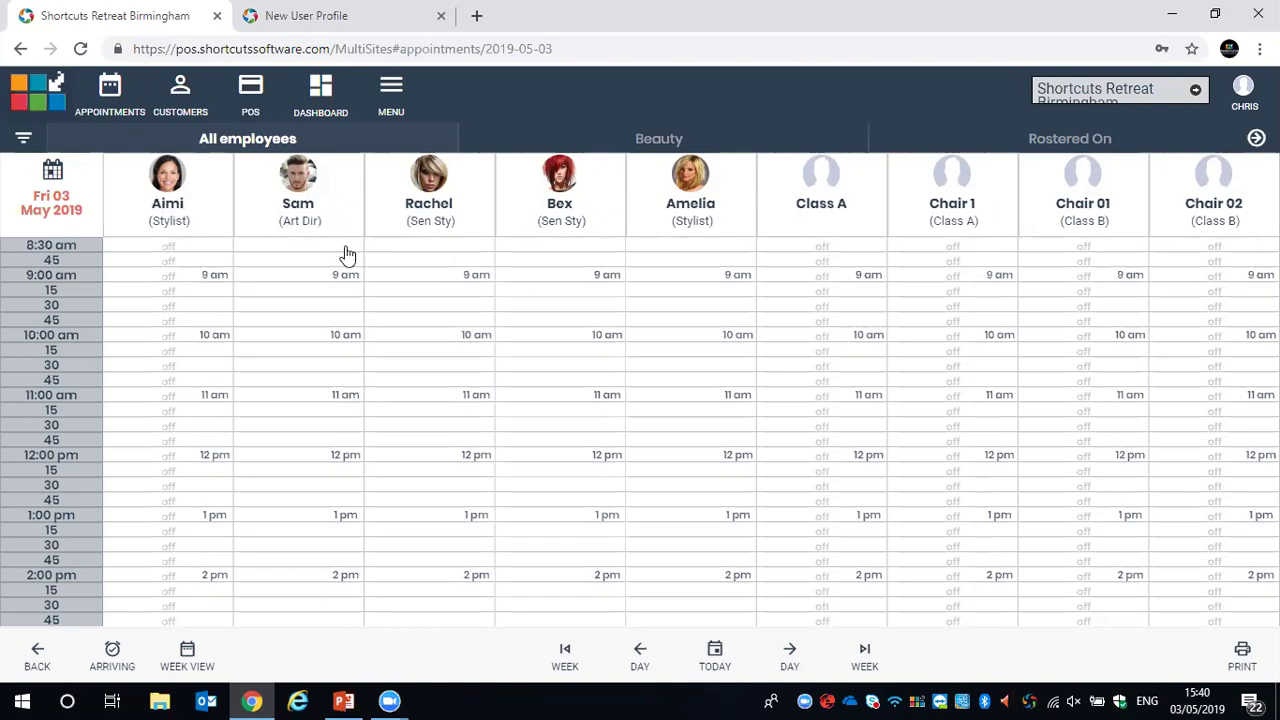
click(50, 205)
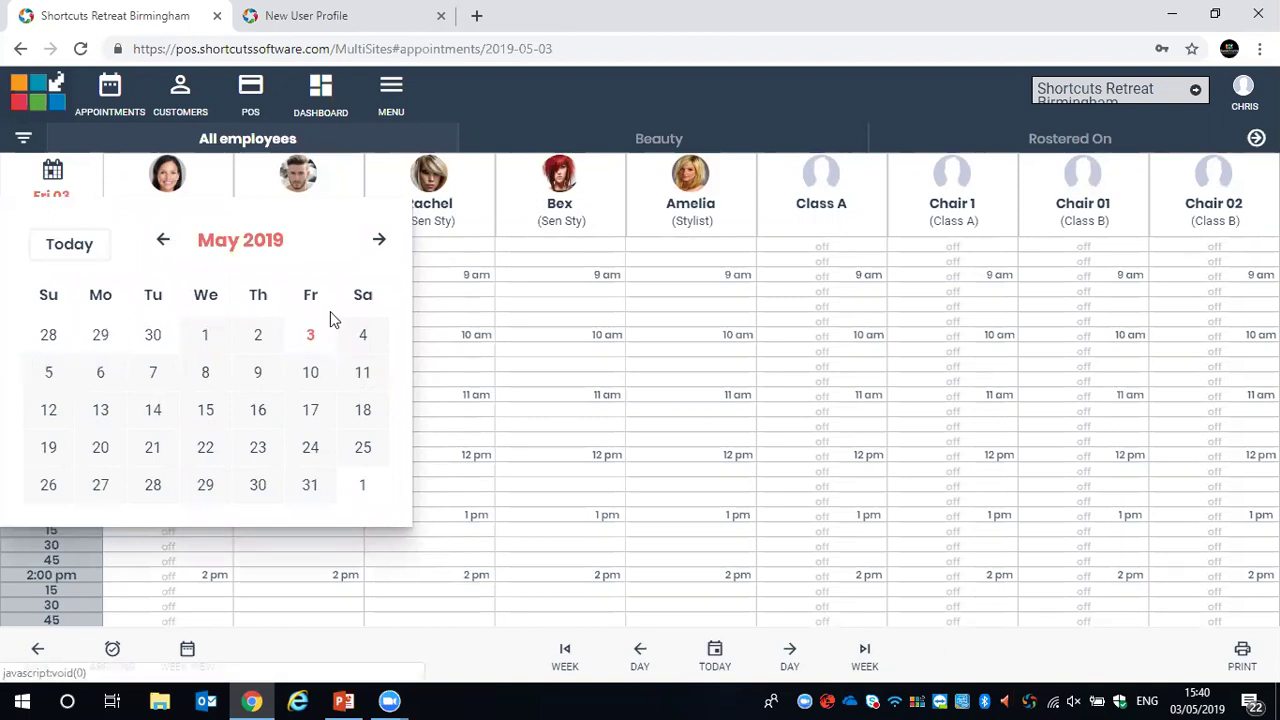
click(66, 247)
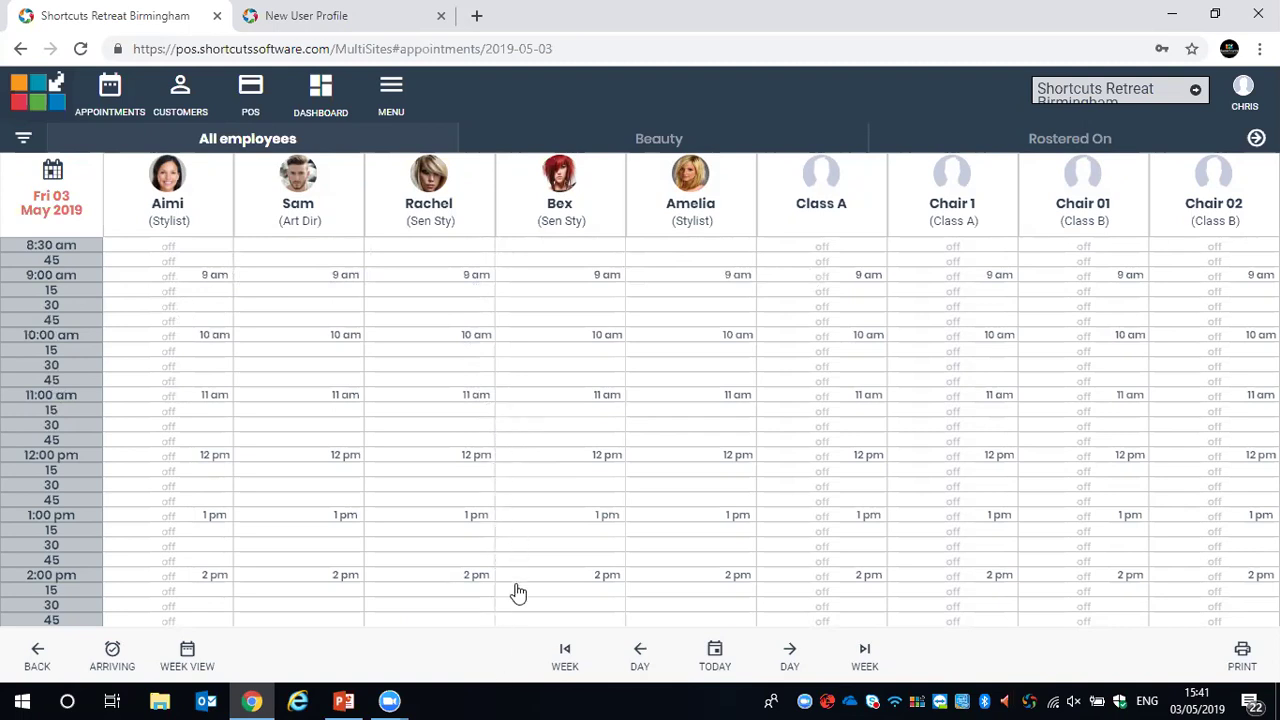
Step the calendar to Sat 04 May and a week ahead, back to today, then open the filter options
scroll(760, 512, down, 1)
scroll(760, 510, down, 2)
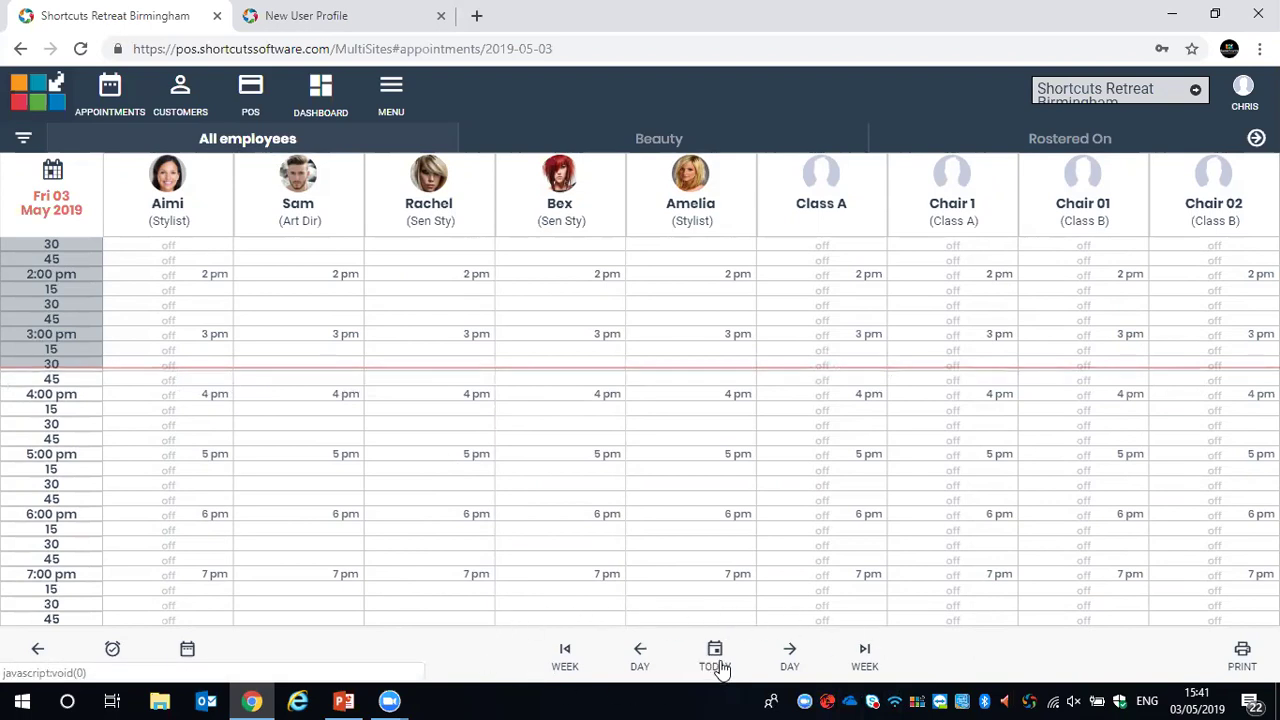
click(790, 652)
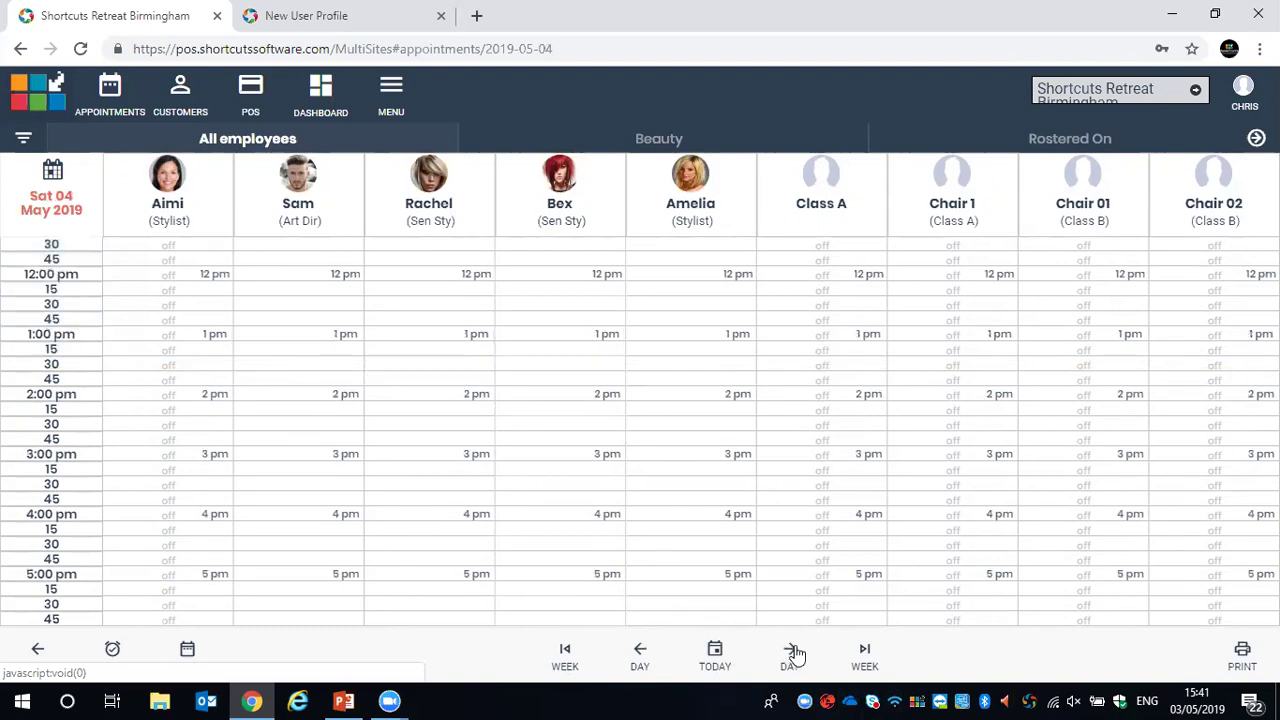
click(865, 654)
click(714, 652)
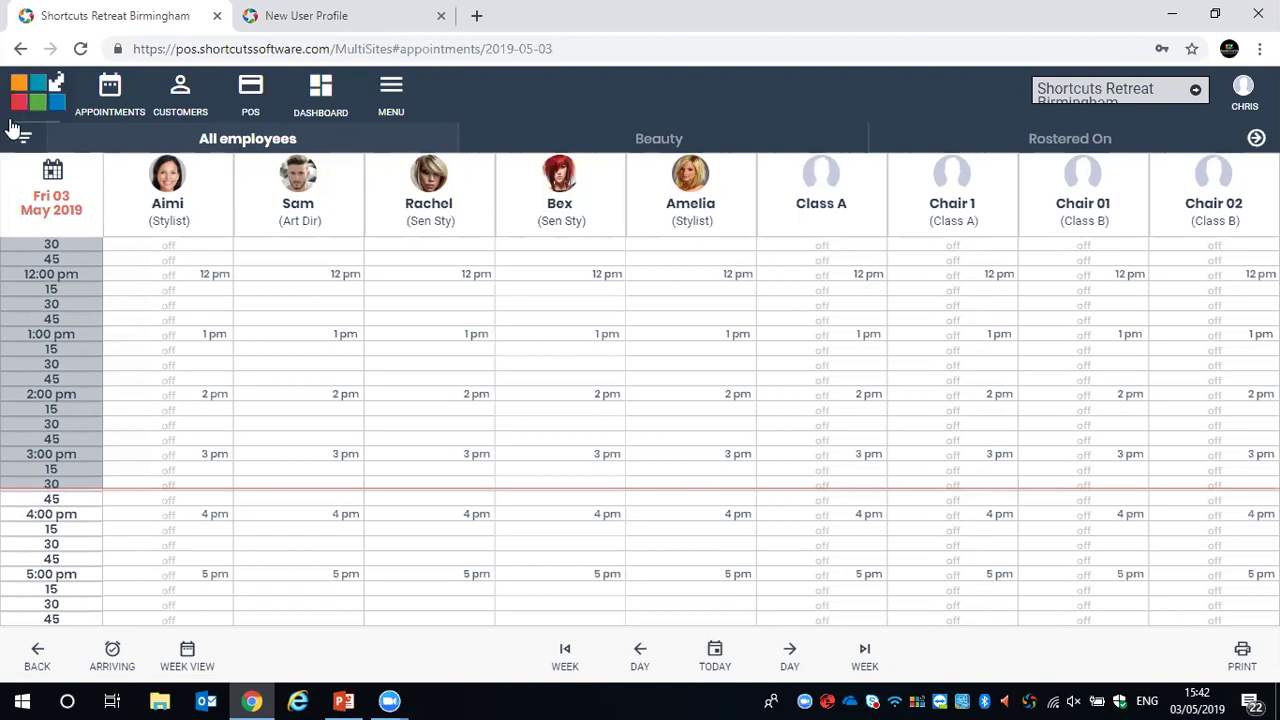
click(23, 139)
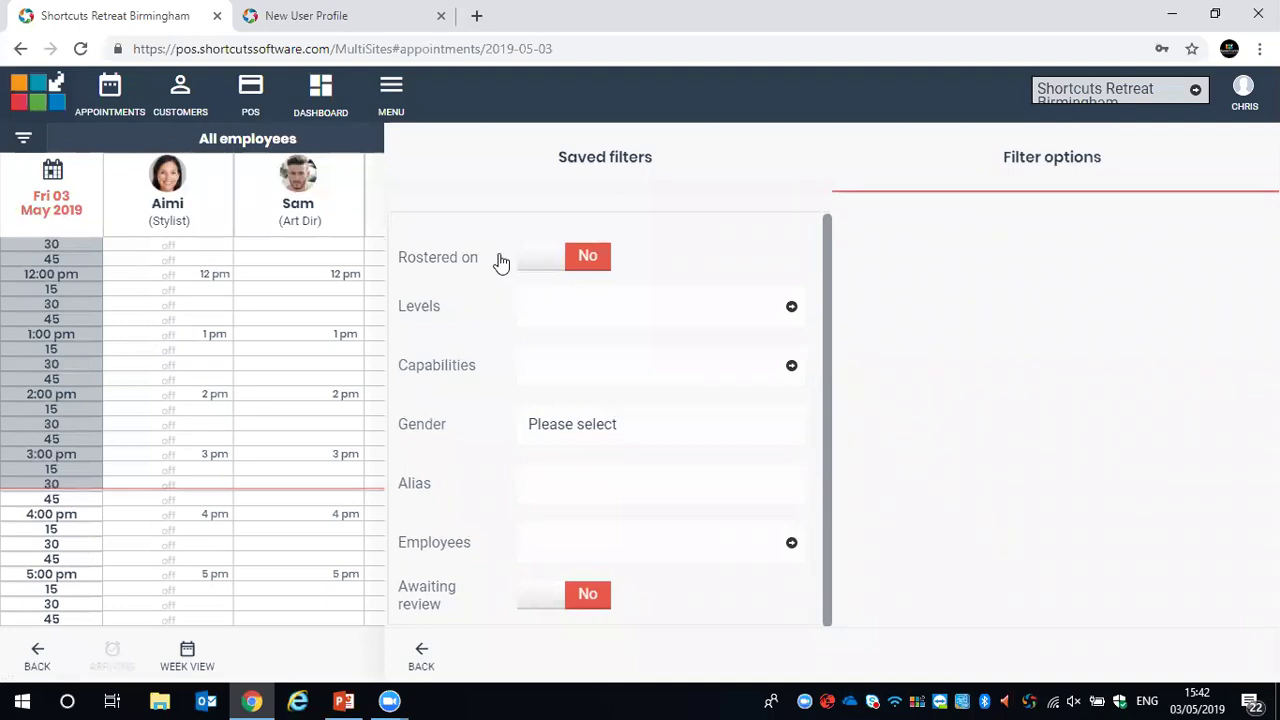
Apply the Rostered on = Yes filter to show only rostered-on employees
click(549, 267)
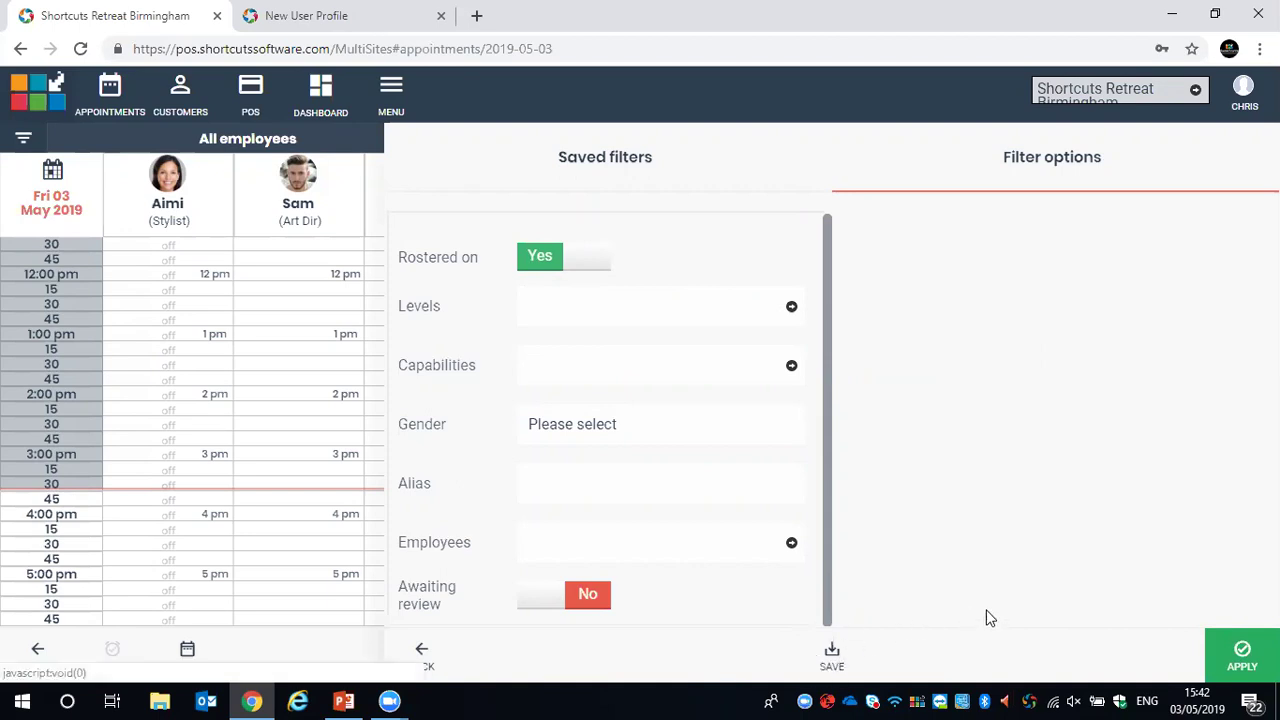
click(1240, 655)
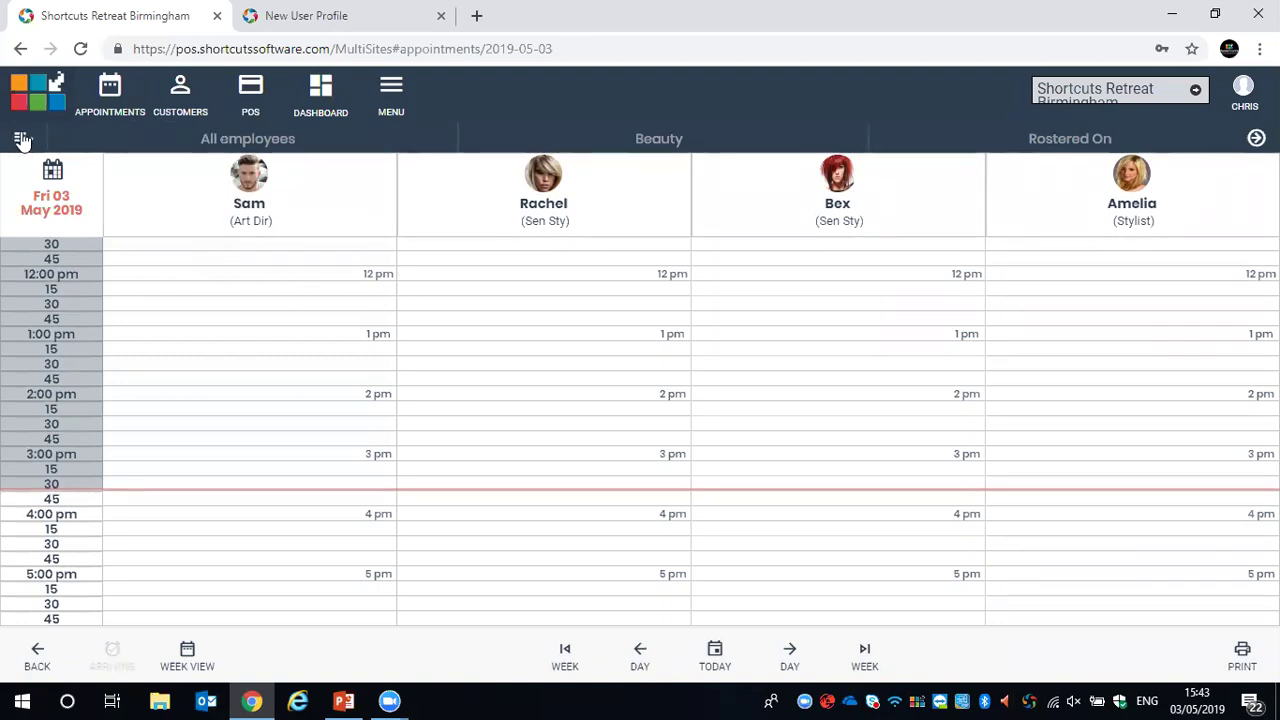
click(19, 139)
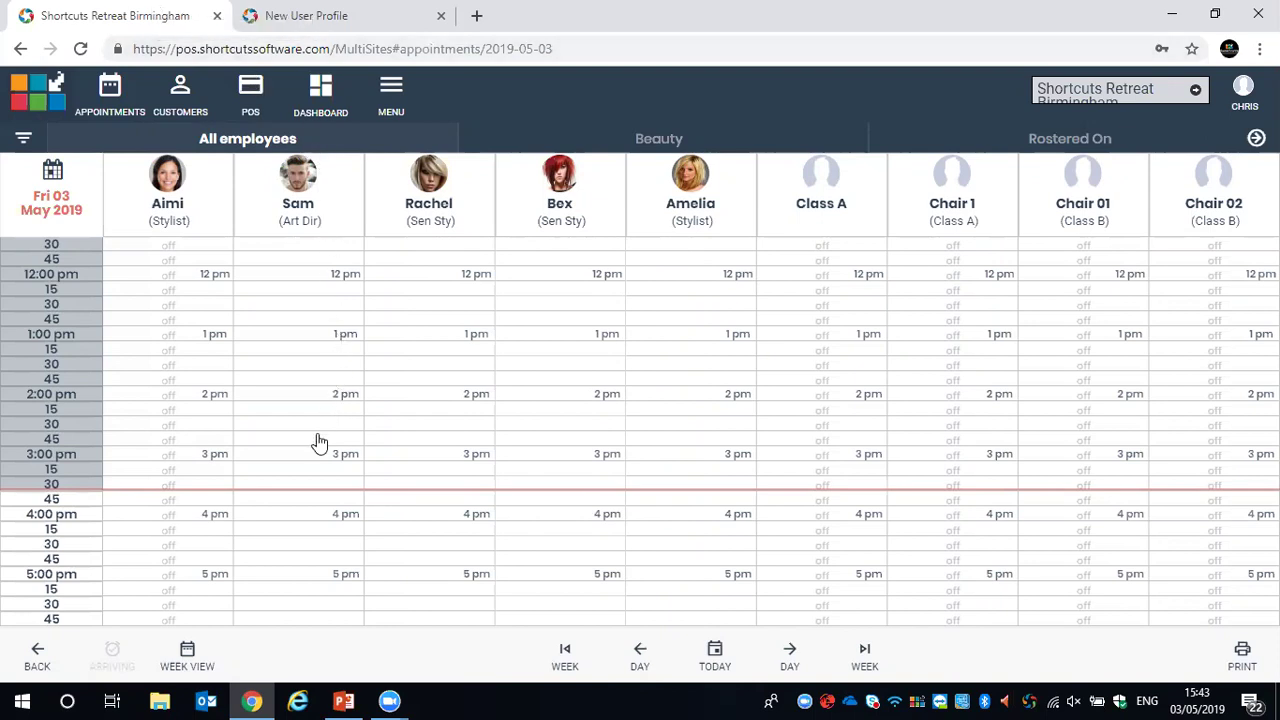
Start a 4:00pm booking on 3 May for the Art Dir and attach the customer found by surname search
click(287, 519)
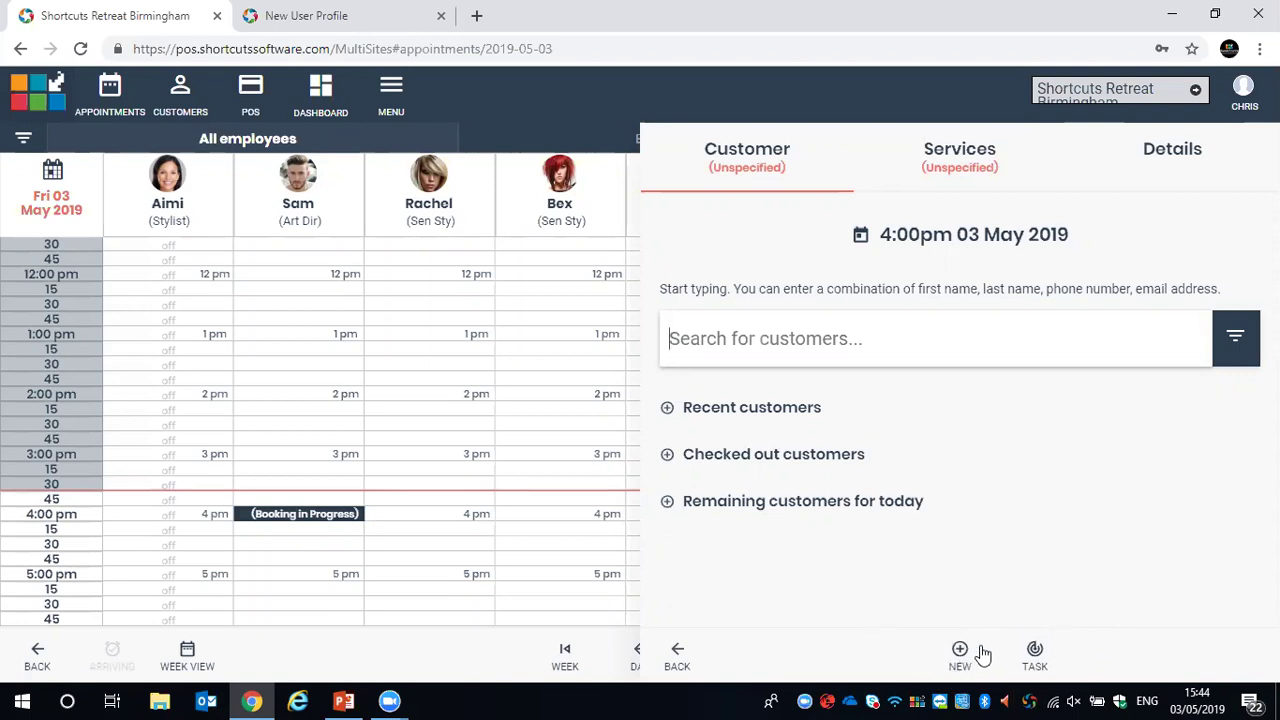
click(824, 339)
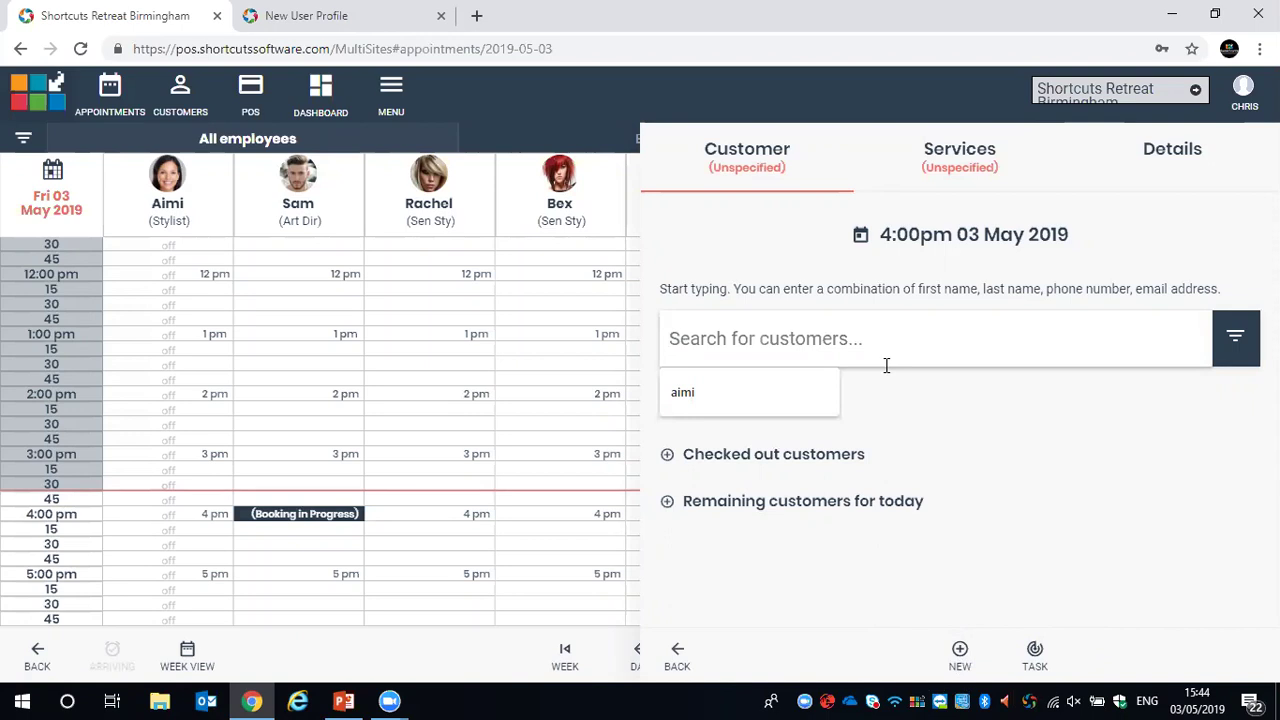
text(tetlow)
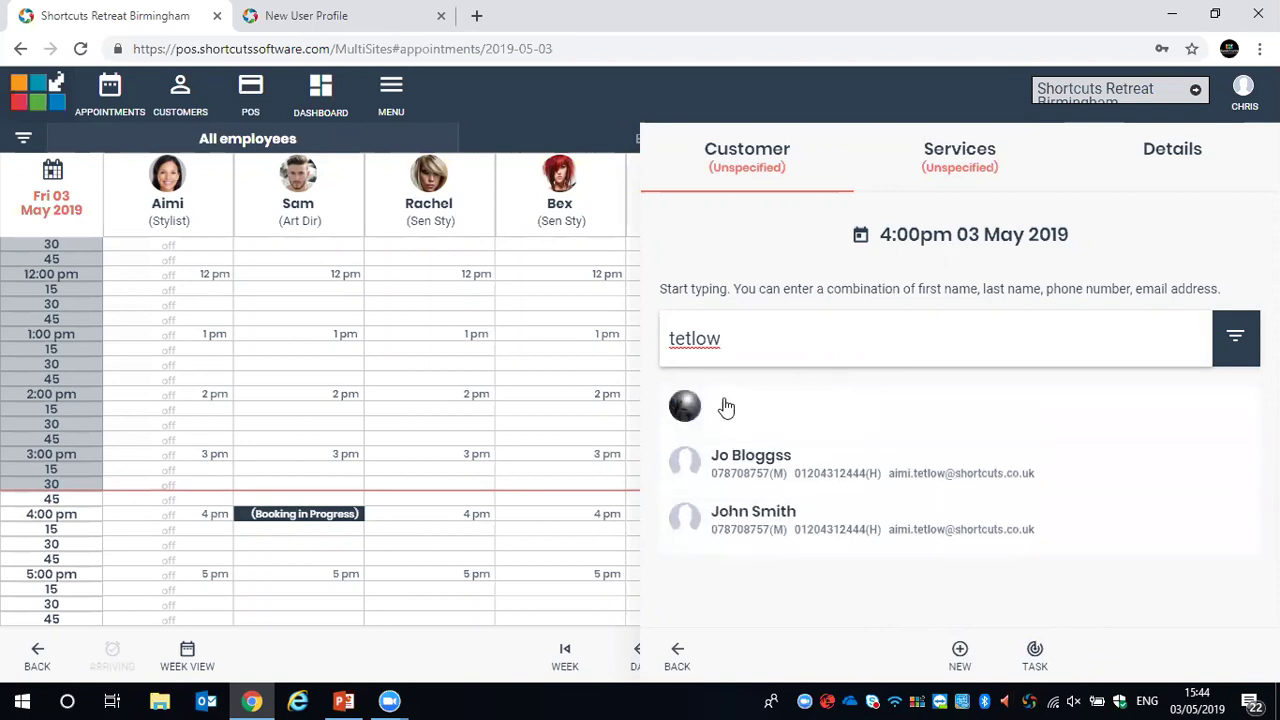
click(778, 422)
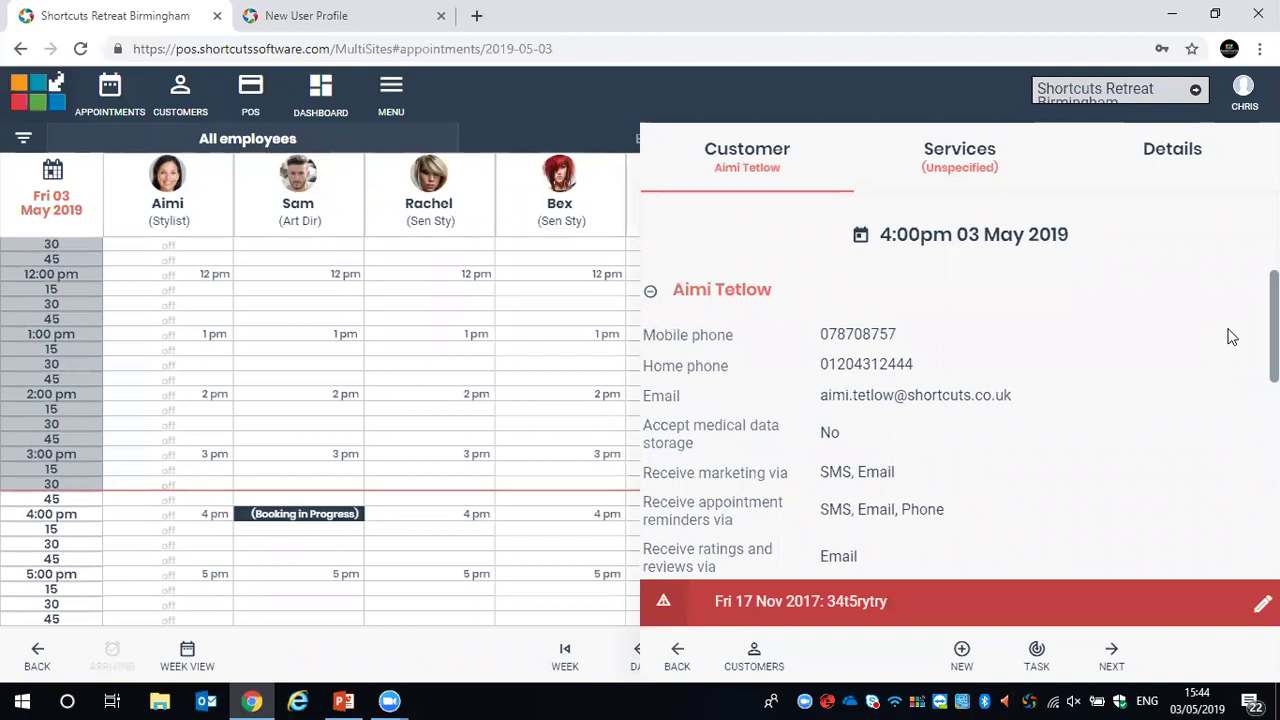
scroll(1230, 337, down, 1)
scroll(1230, 337, down, 1)
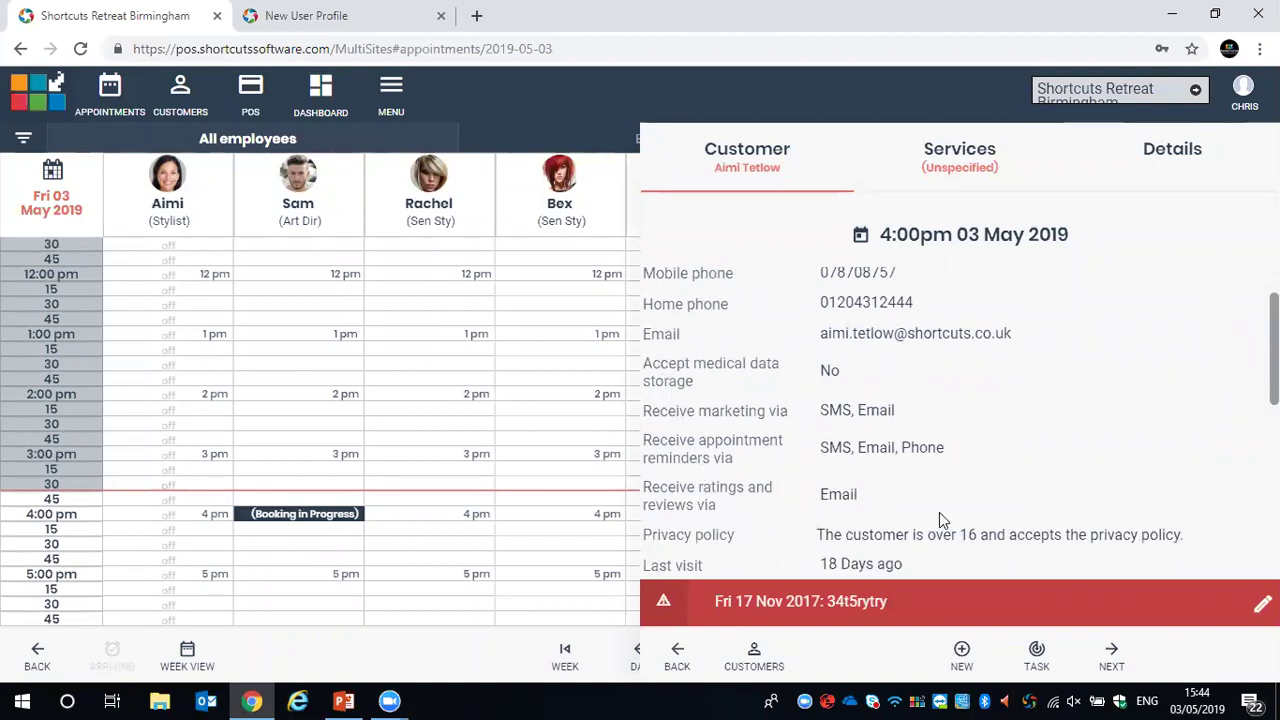
scroll(1000, 420, down, 3)
scroll(995, 420, down, 7)
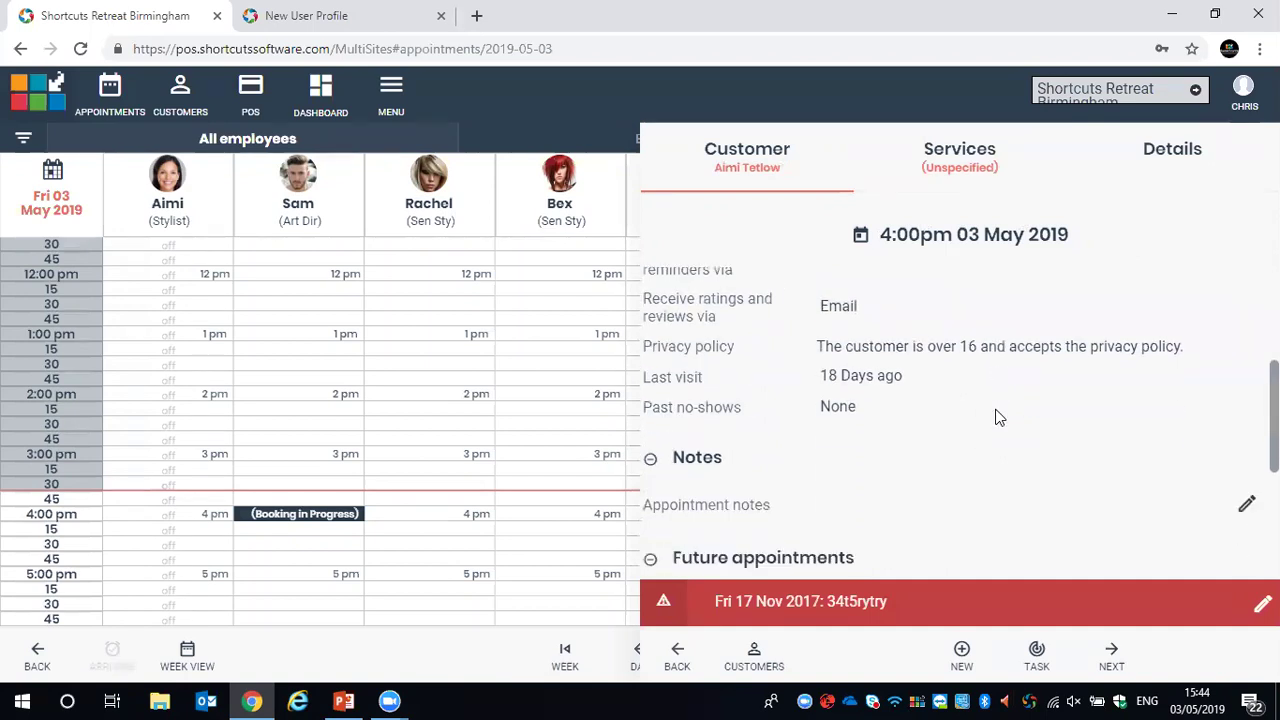
scroll(889, 430, down, 4)
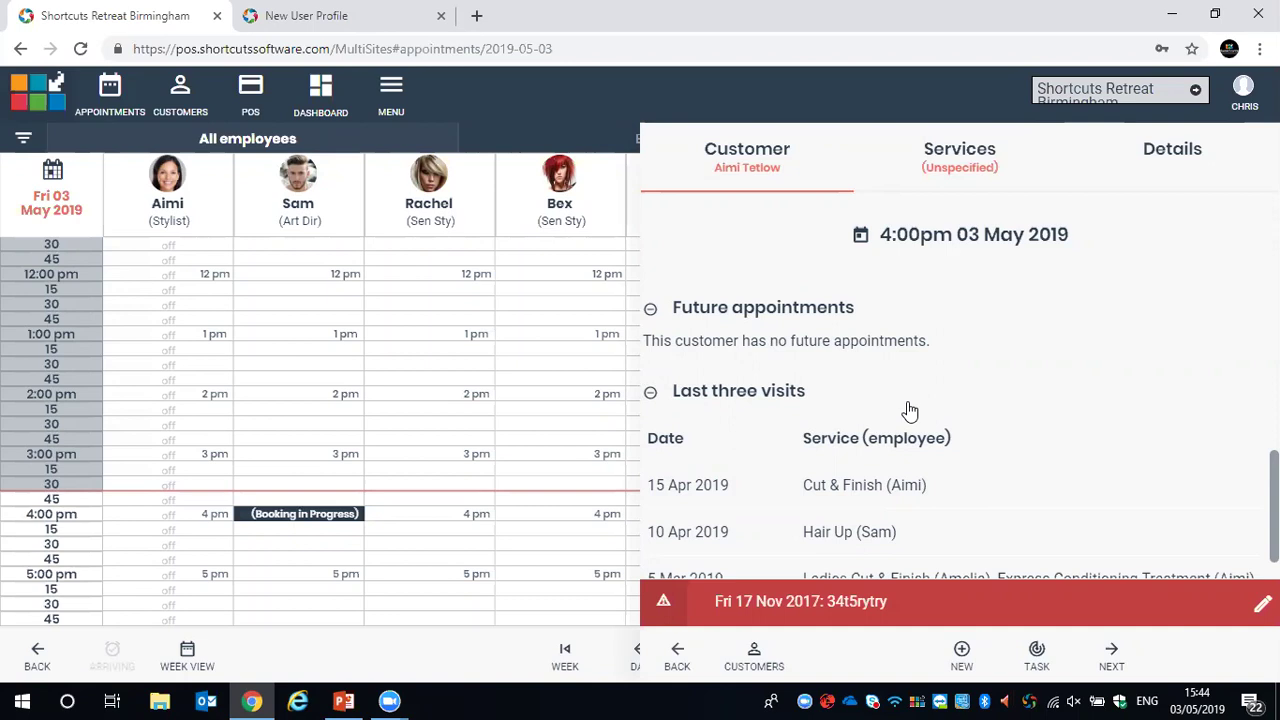
scroll(909, 405, down, 1)
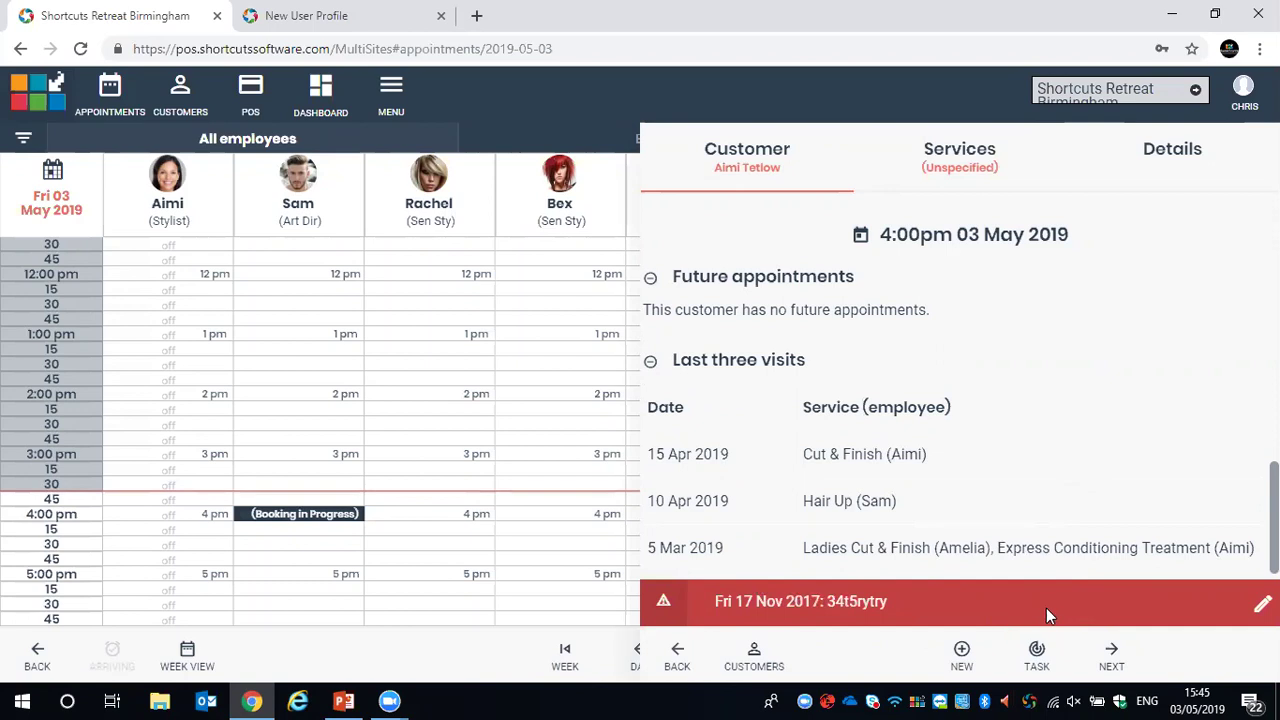
Add a requested Ladies Cut & Finish (£90.00) with the Art Dir, try saving and dismiss the error
click(1112, 657)
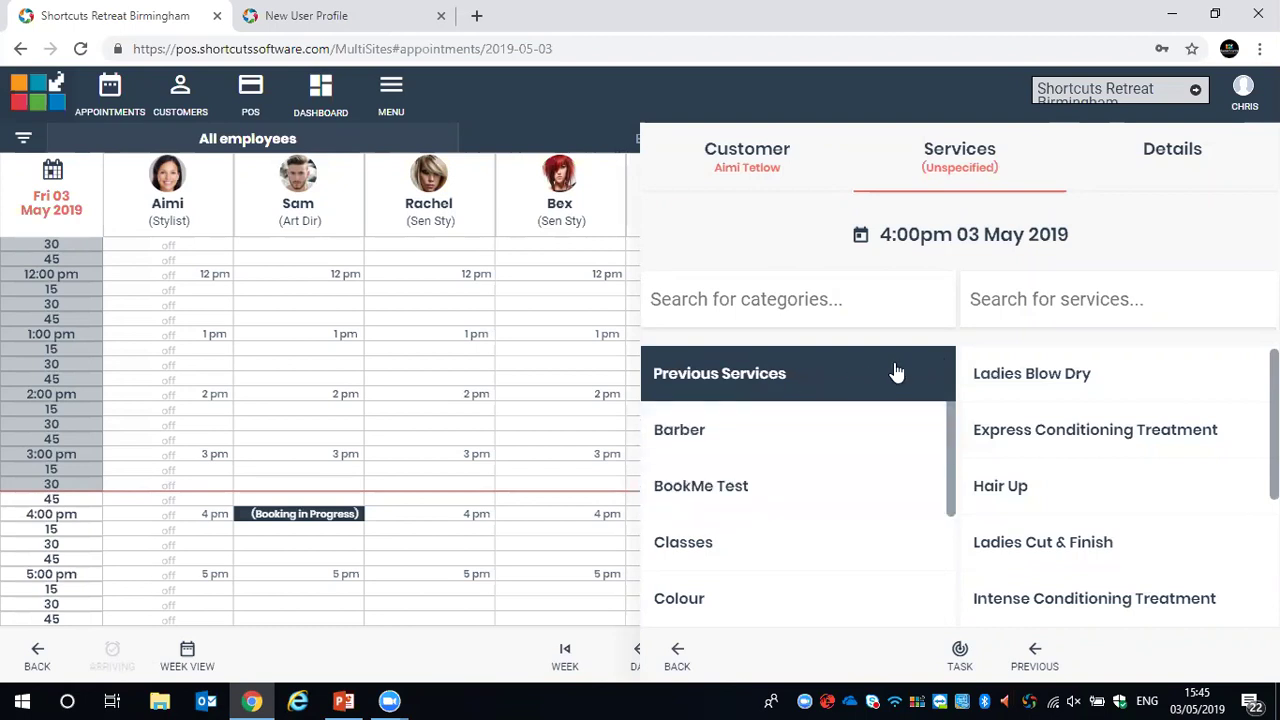
click(1045, 542)
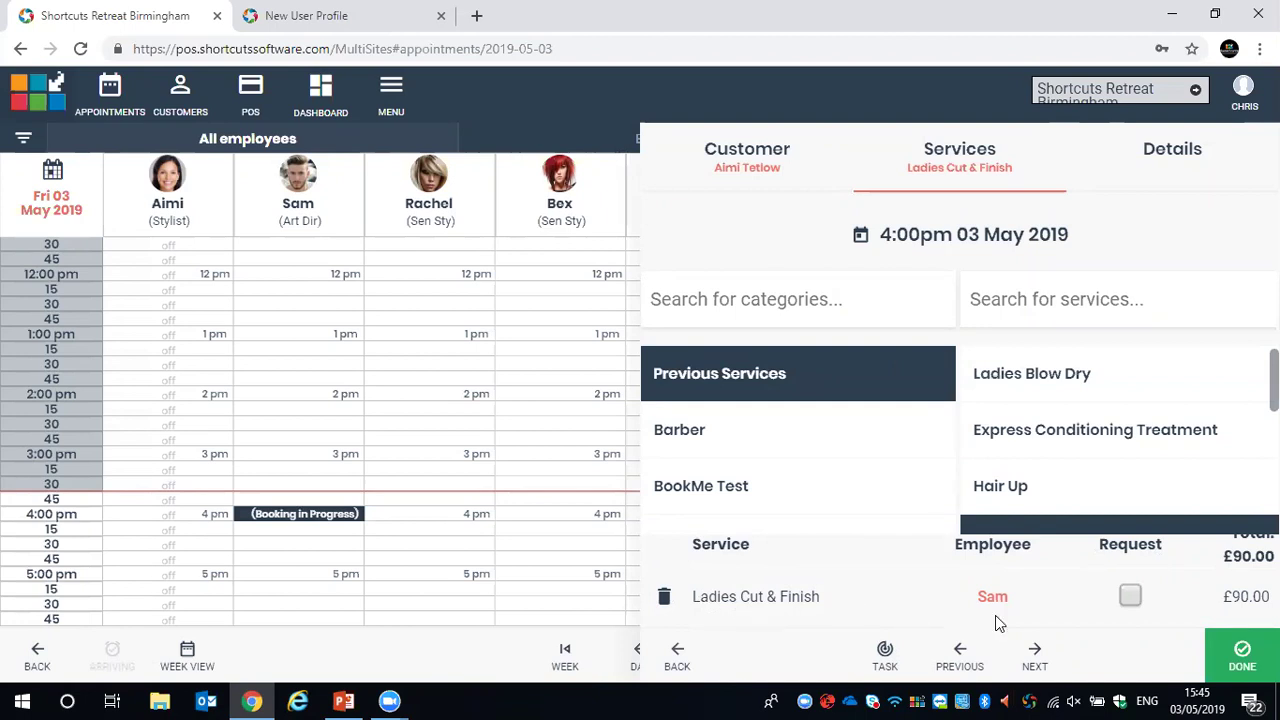
click(1130, 596)
click(1242, 650)
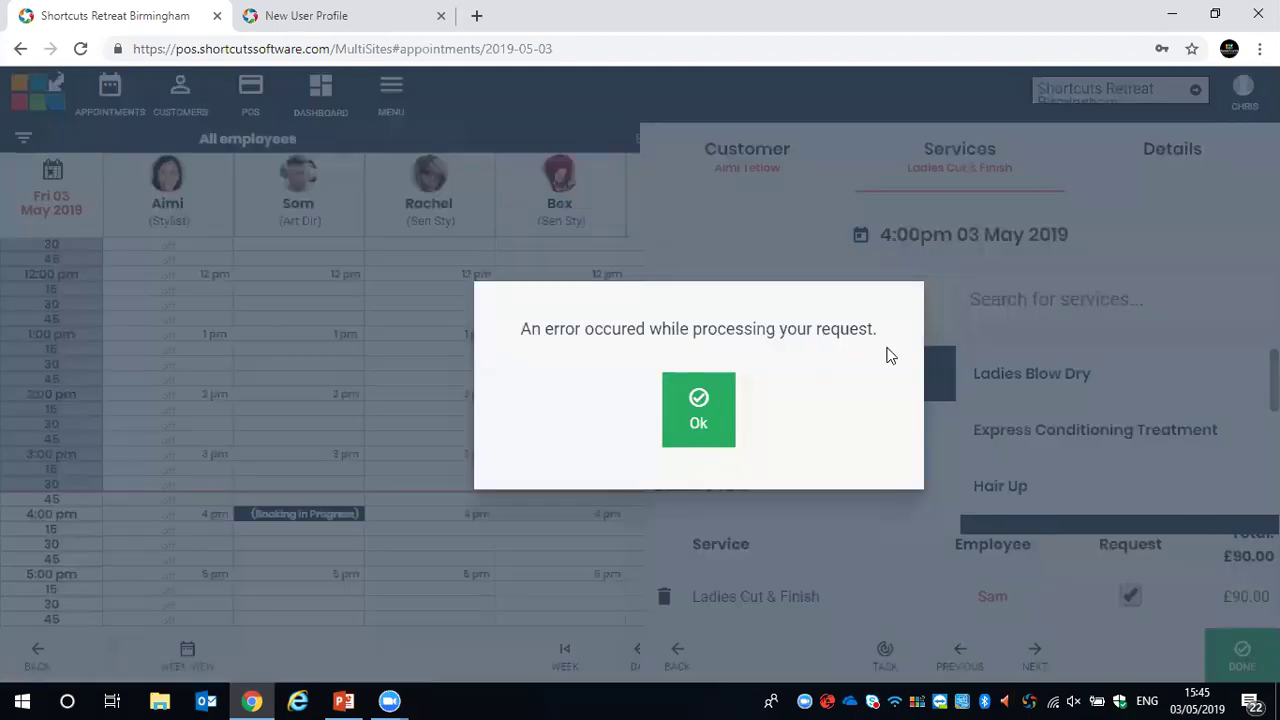
click(676, 410)
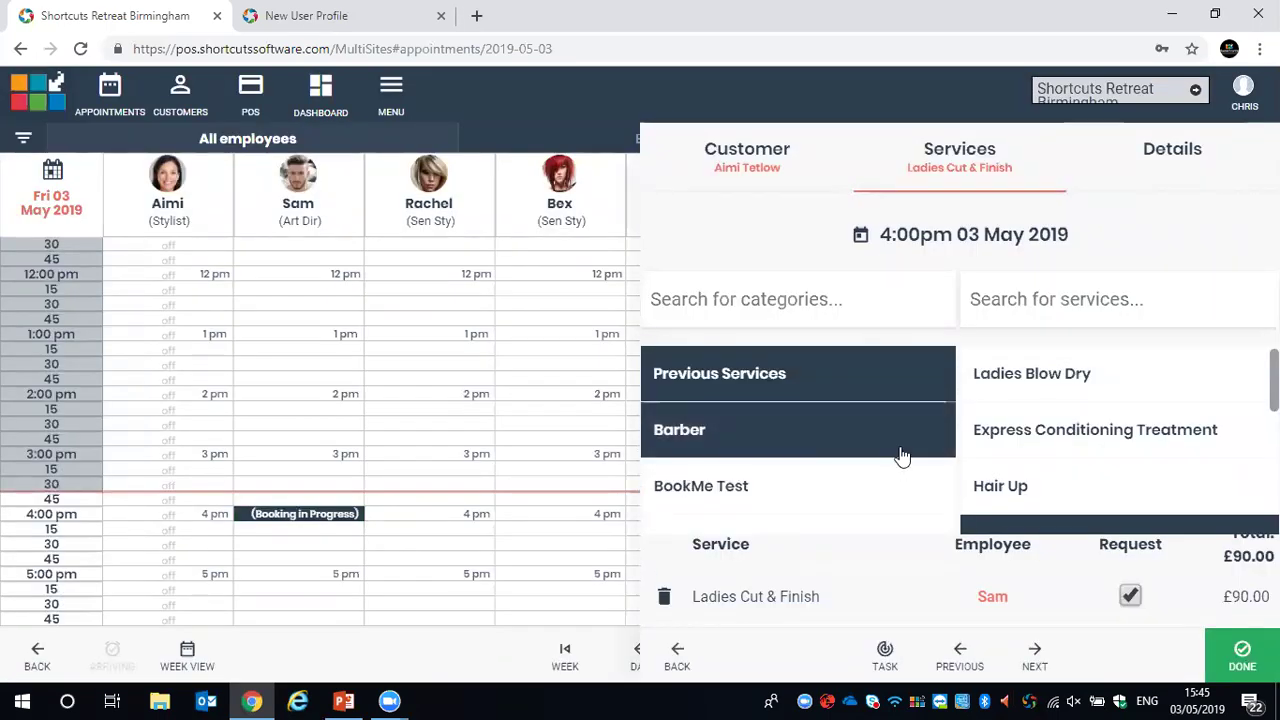
scroll(957, 449, down, 1)
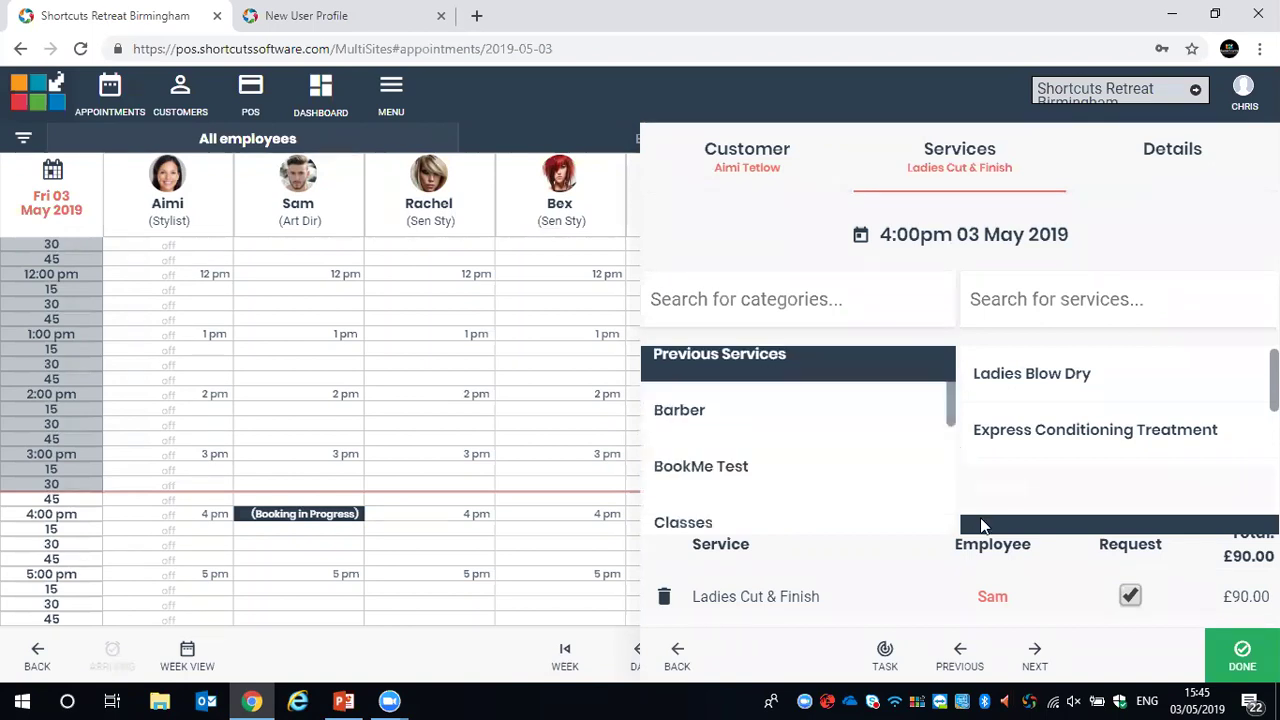
Tag the Booked 4:00pm booking as R, try saving and dismiss the error
click(1034, 655)
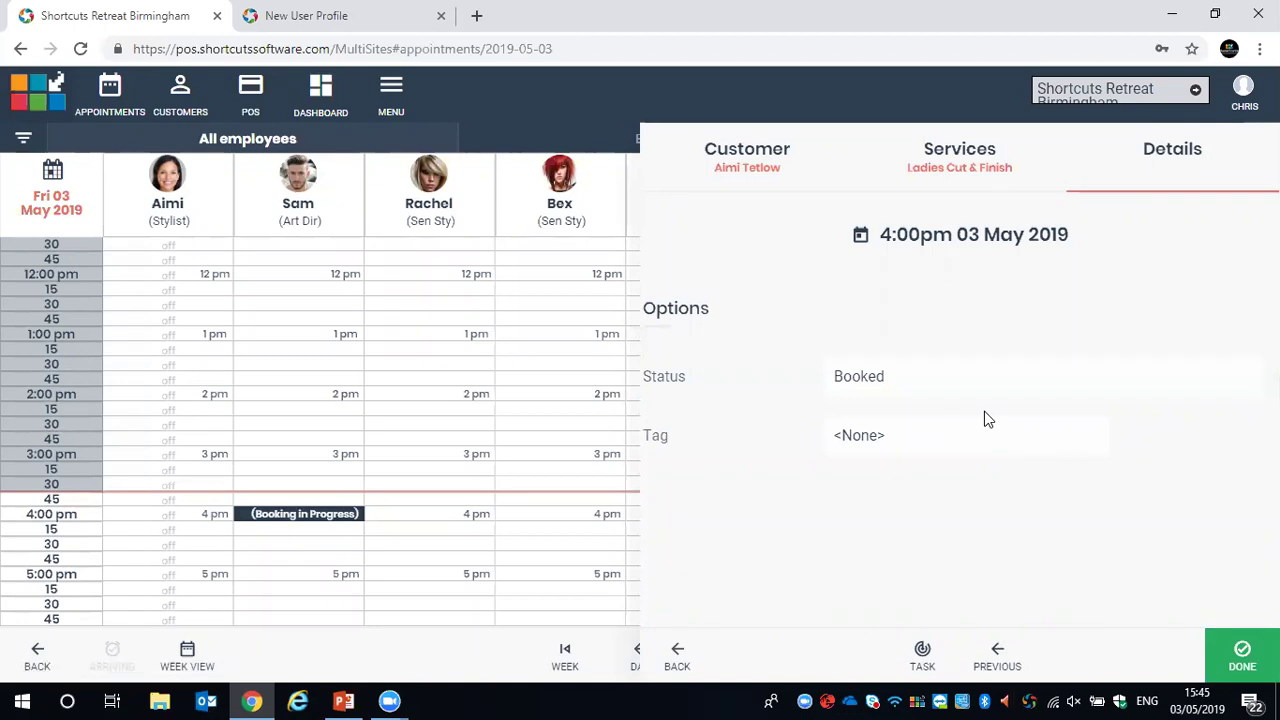
click(920, 437)
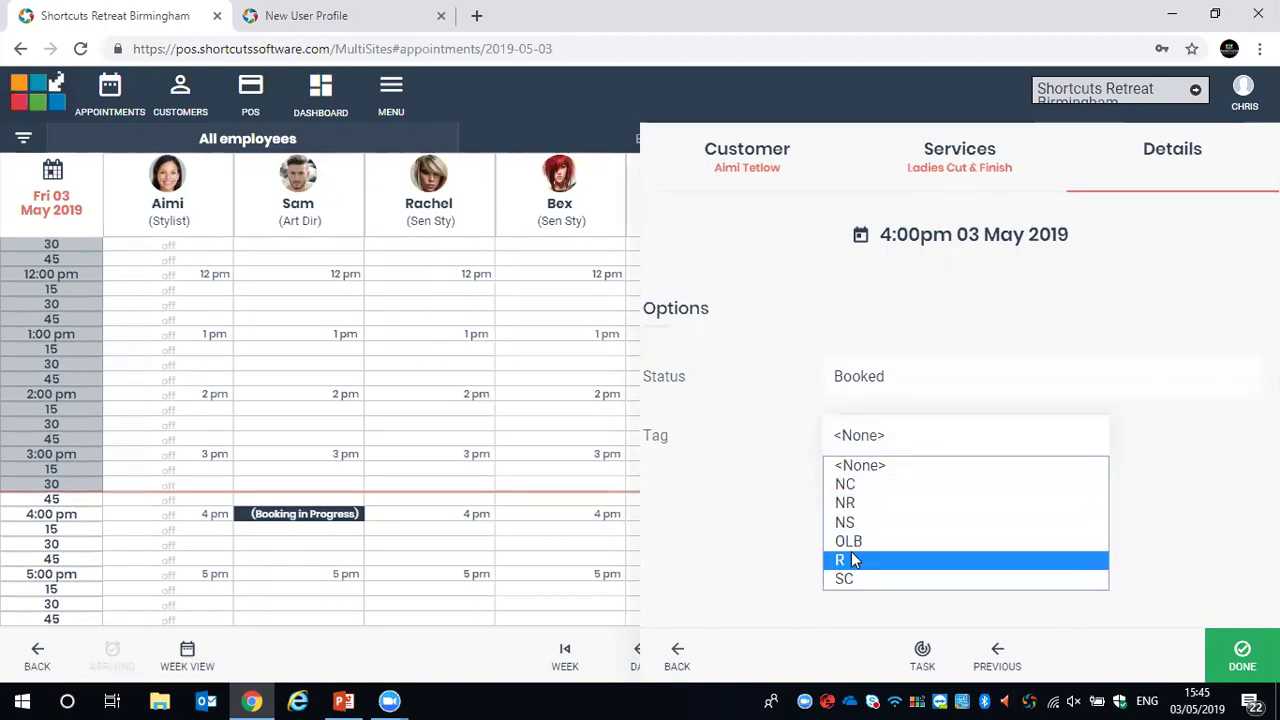
click(851, 560)
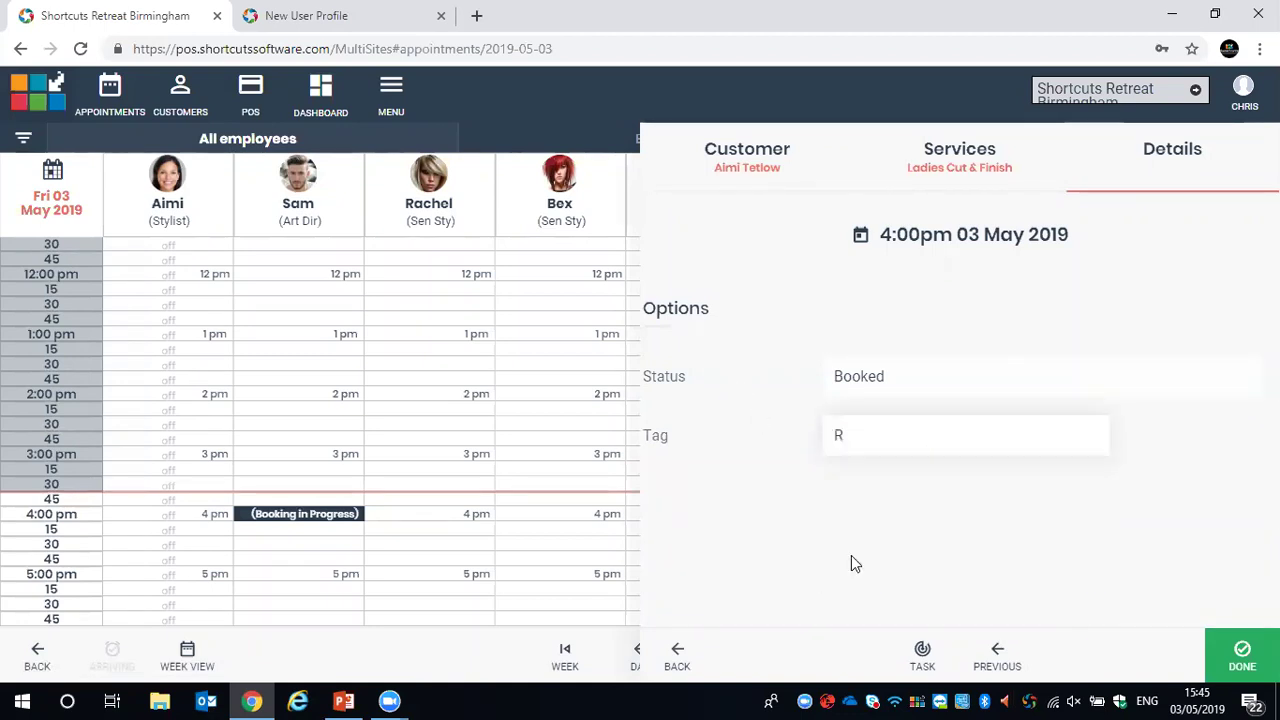
click(1238, 656)
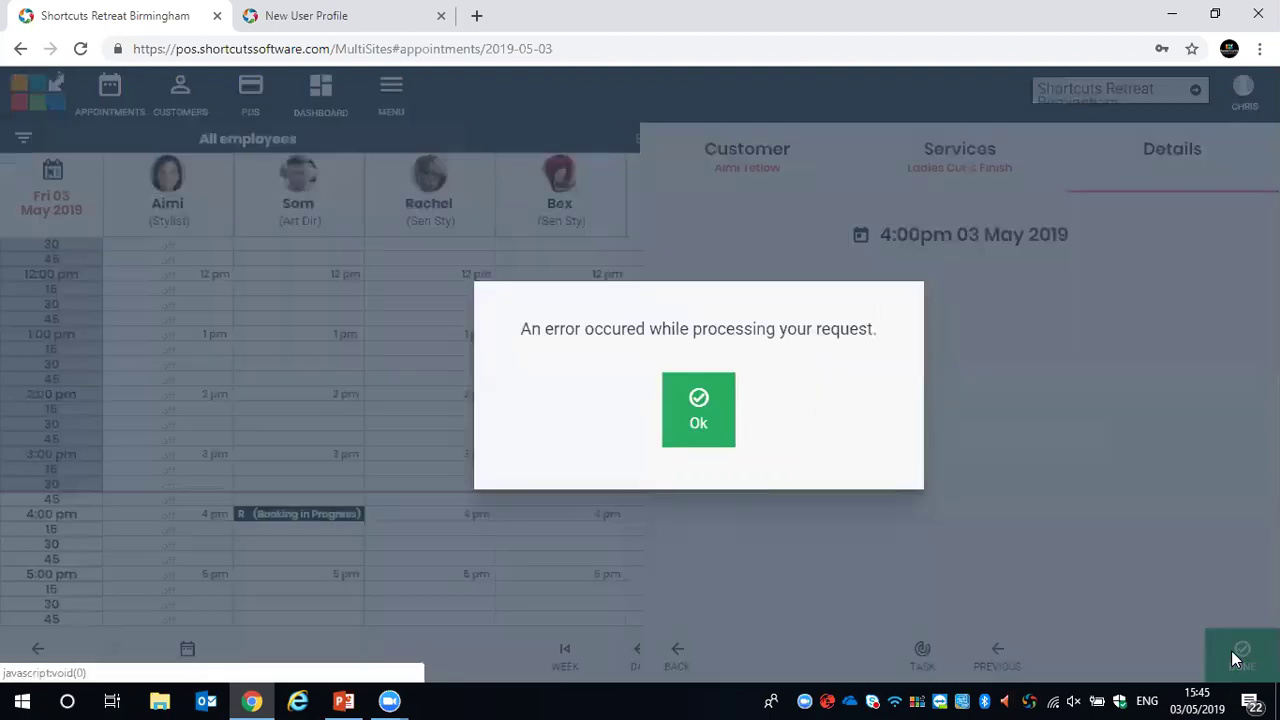
click(709, 411)
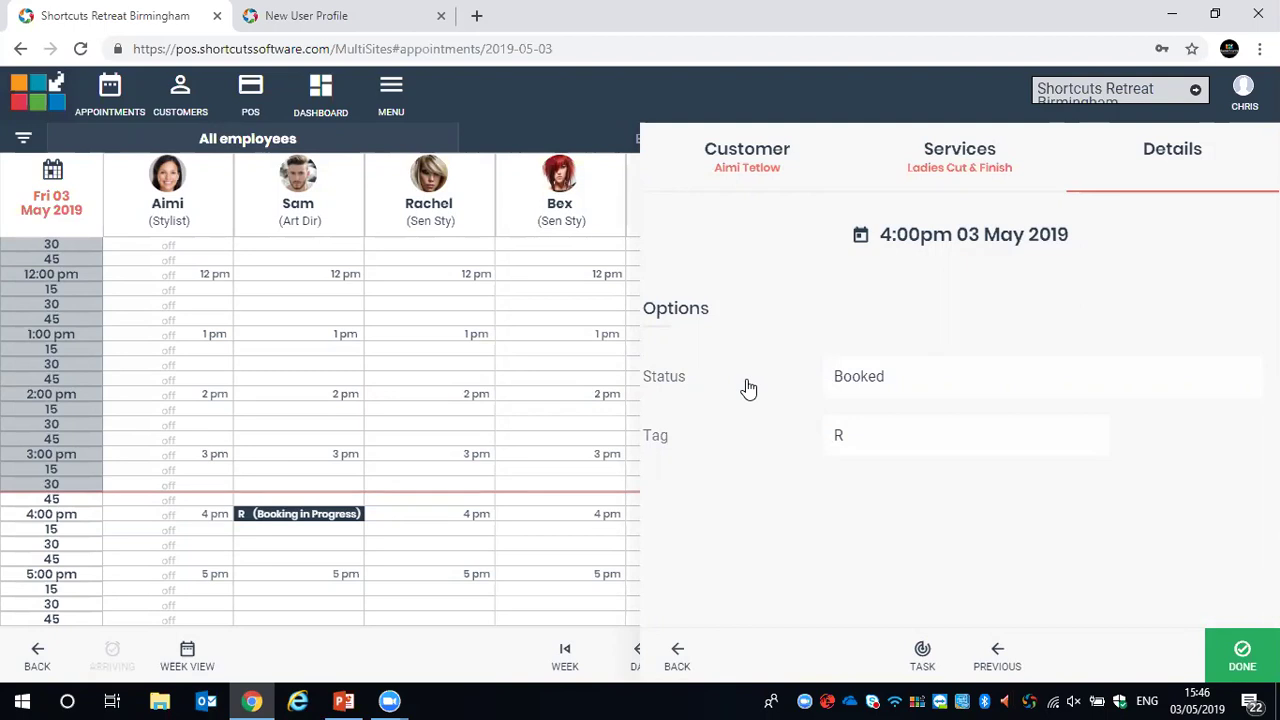
Close the unfinished booking panel and move the calendar back to Thu 02 May 2019
click(461, 645)
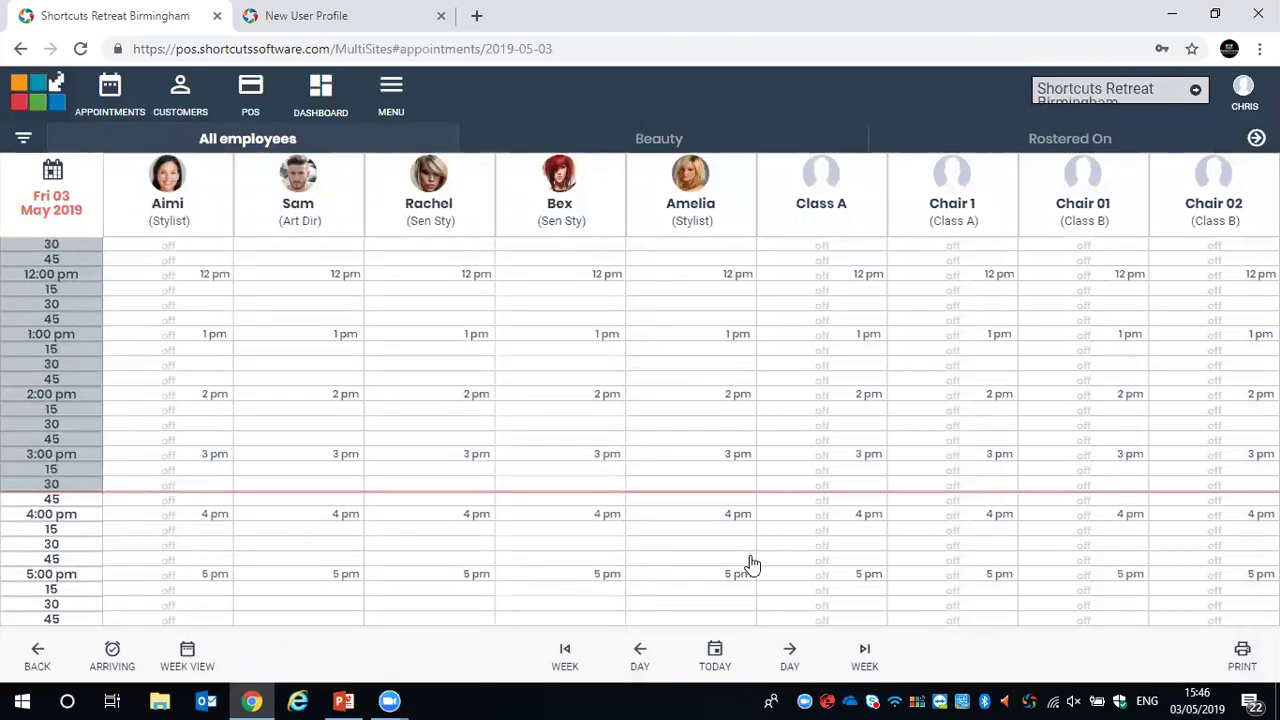
click(643, 654)
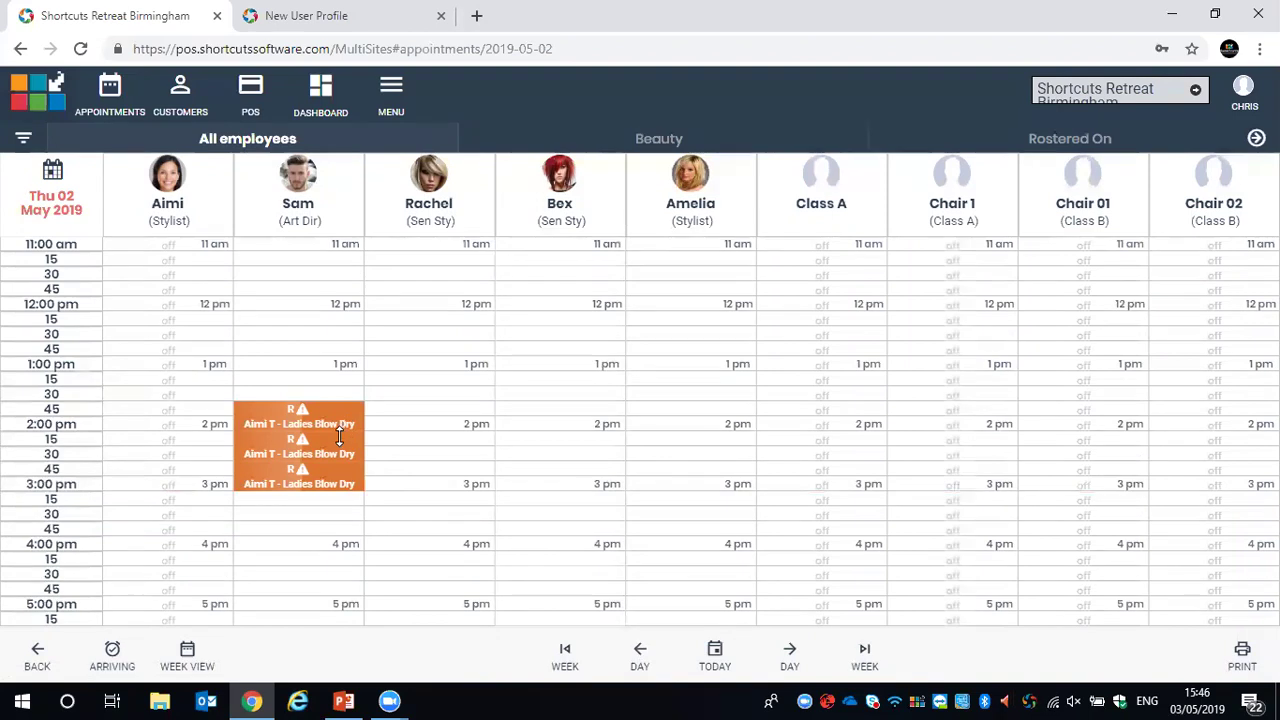
Check the Art Dir's last Ladies Blow Dry appointment, then drag its end so bookings run 1:45–3:00pm
mouse_move(339, 437)
mouse_move(336, 472)
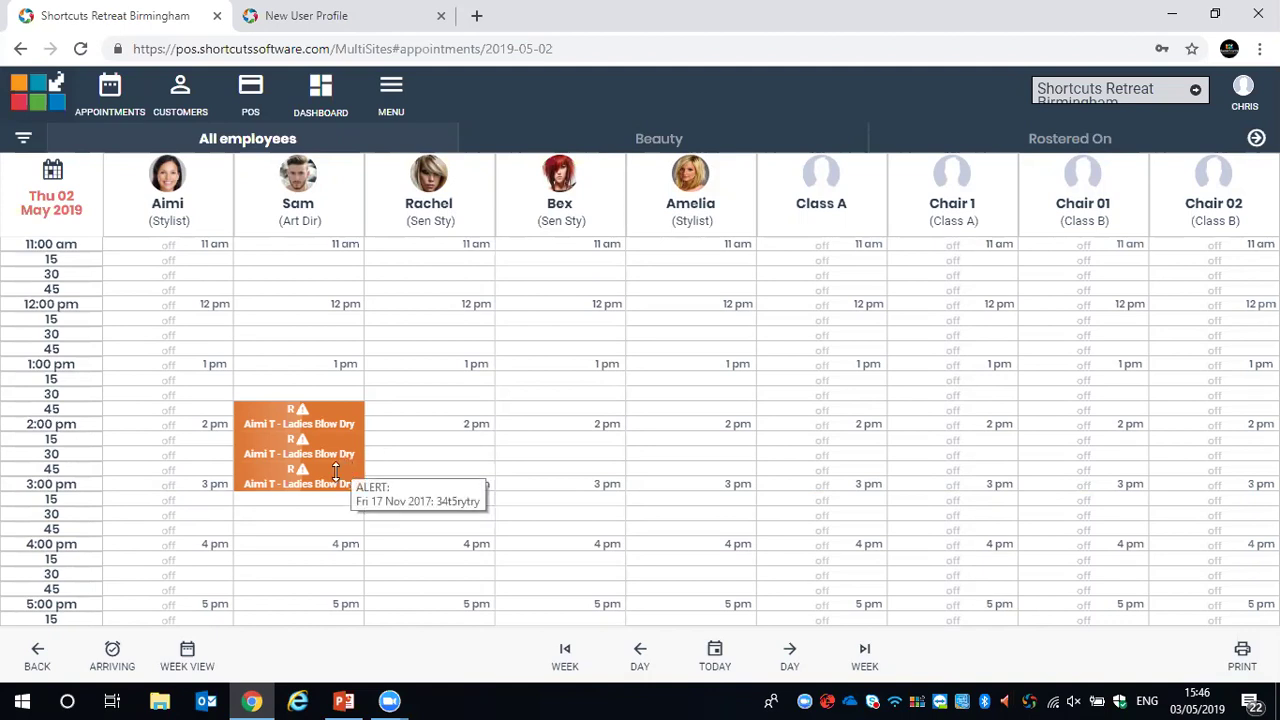
click(274, 470)
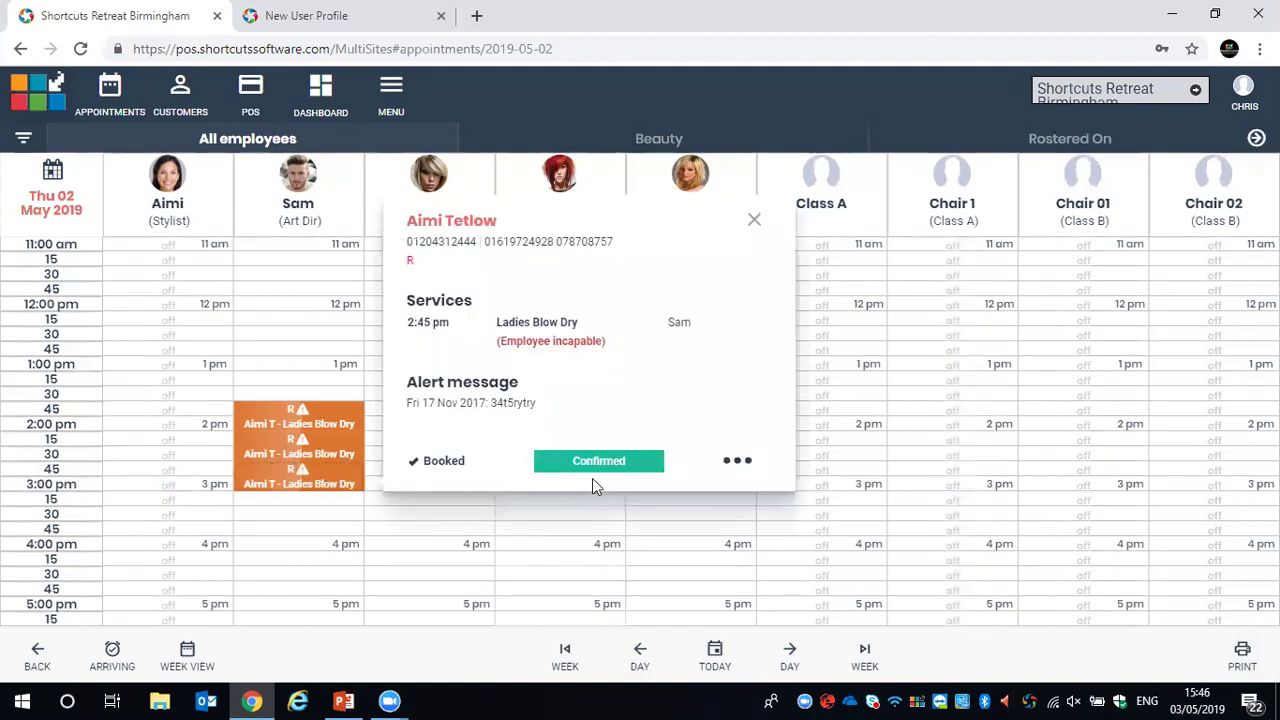
click(737, 463)
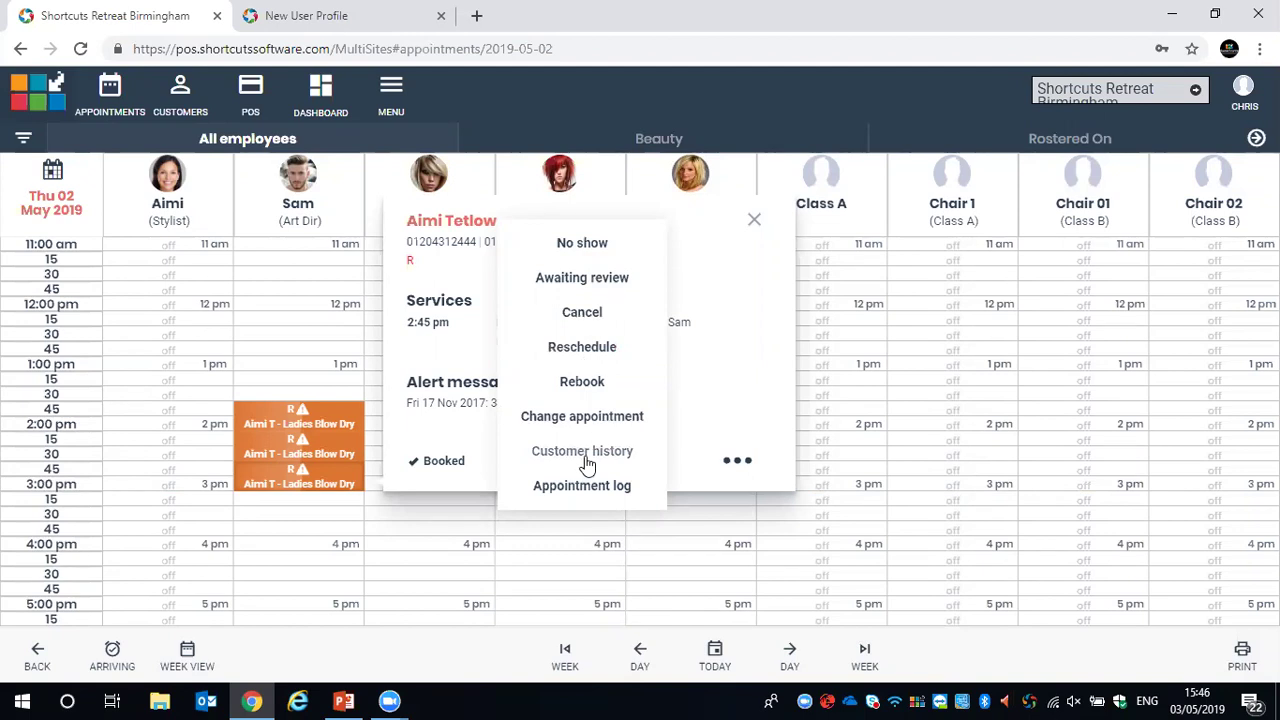
click(752, 220)
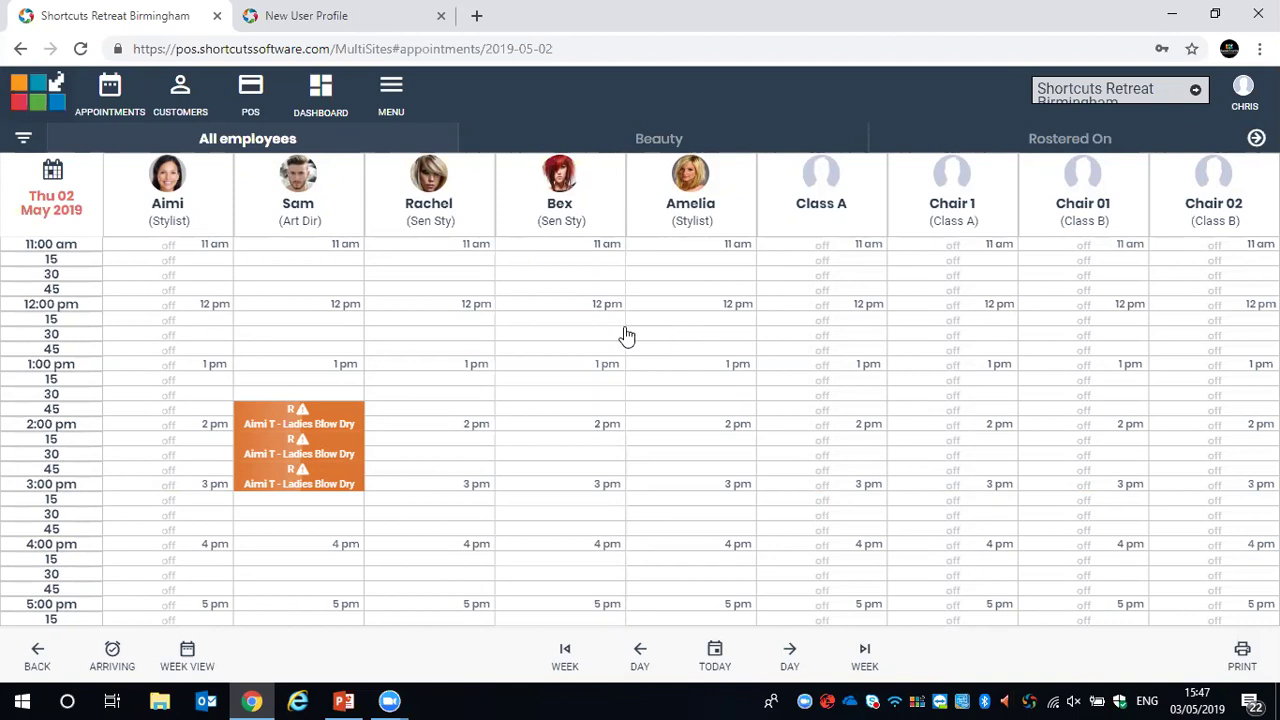
mouse_move(324, 476)
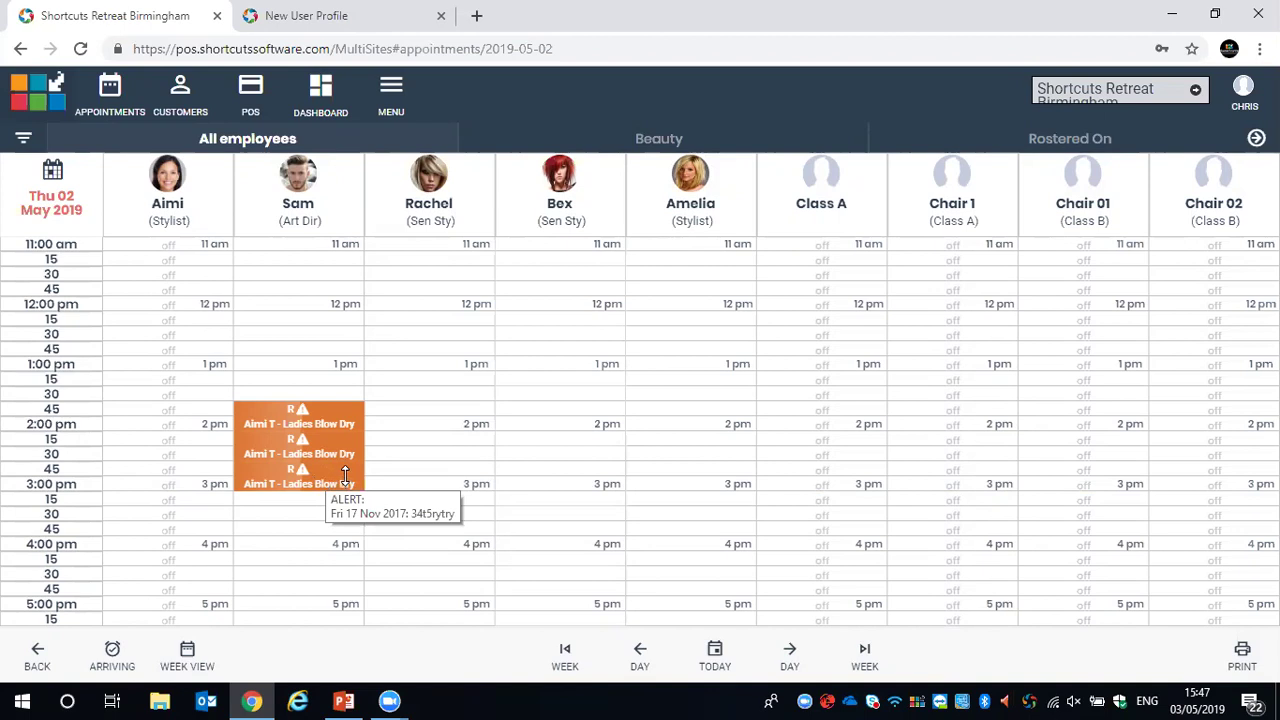
mouse_move(345, 475)
mouse_down()
mouse_move(348, 580)
mouse_move(347, 485)
mouse_up()
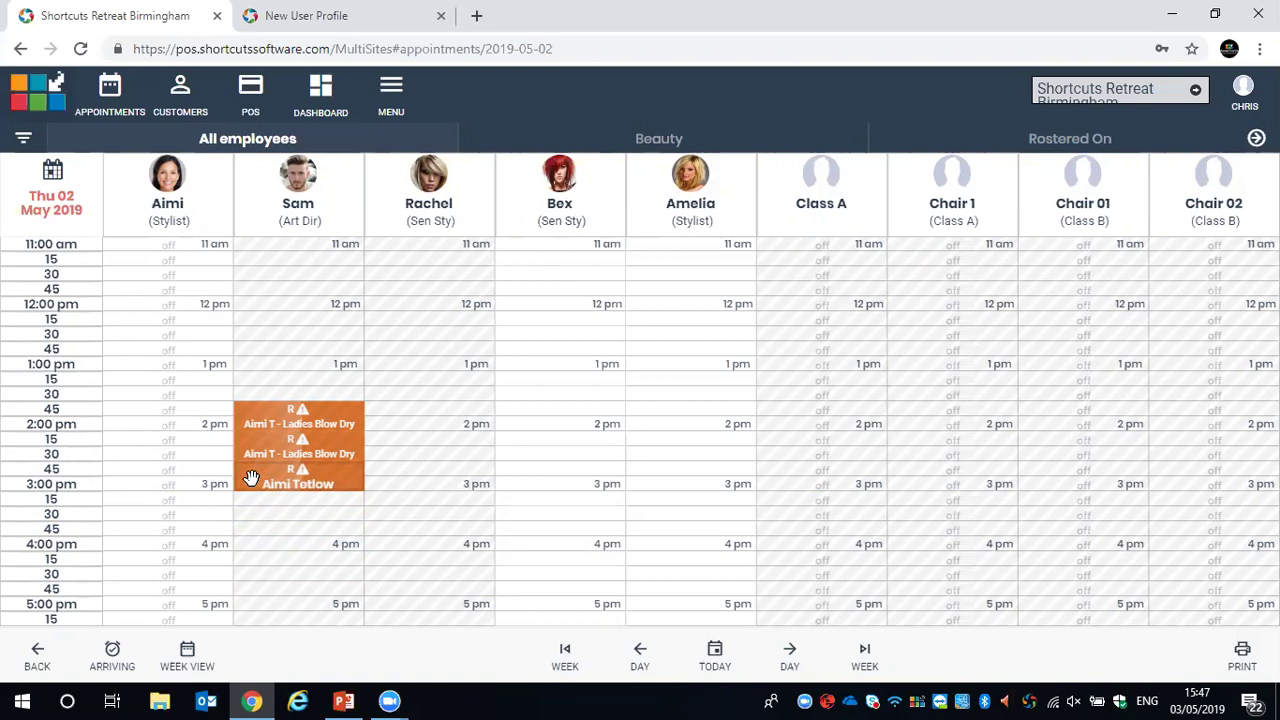
Drag the 2:45pm Ladies Blow Dry to the second Sen Sty column and back to the Art Dir
drag(251, 477, 510, 412)
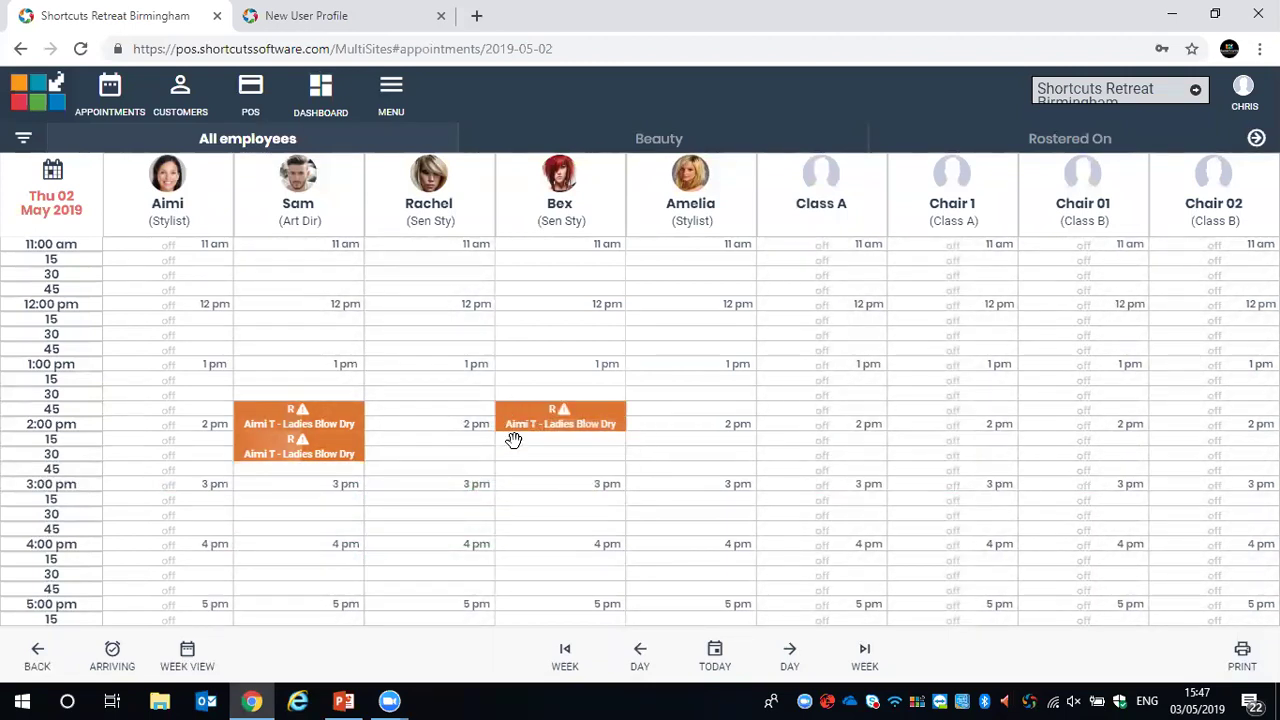
drag(505, 438, 244, 498)
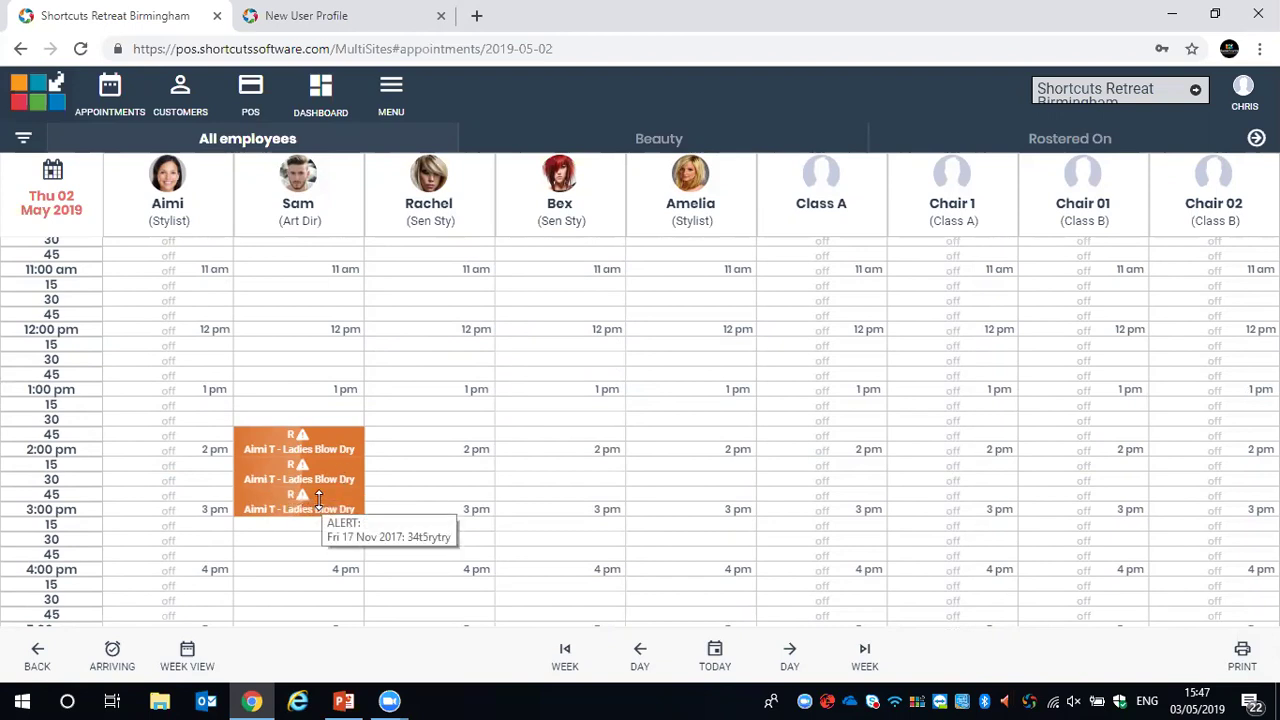
Open the 2:45pm Ladies Blow Dry appointment and choose Change appointment from its ••• menu
click(316, 497)
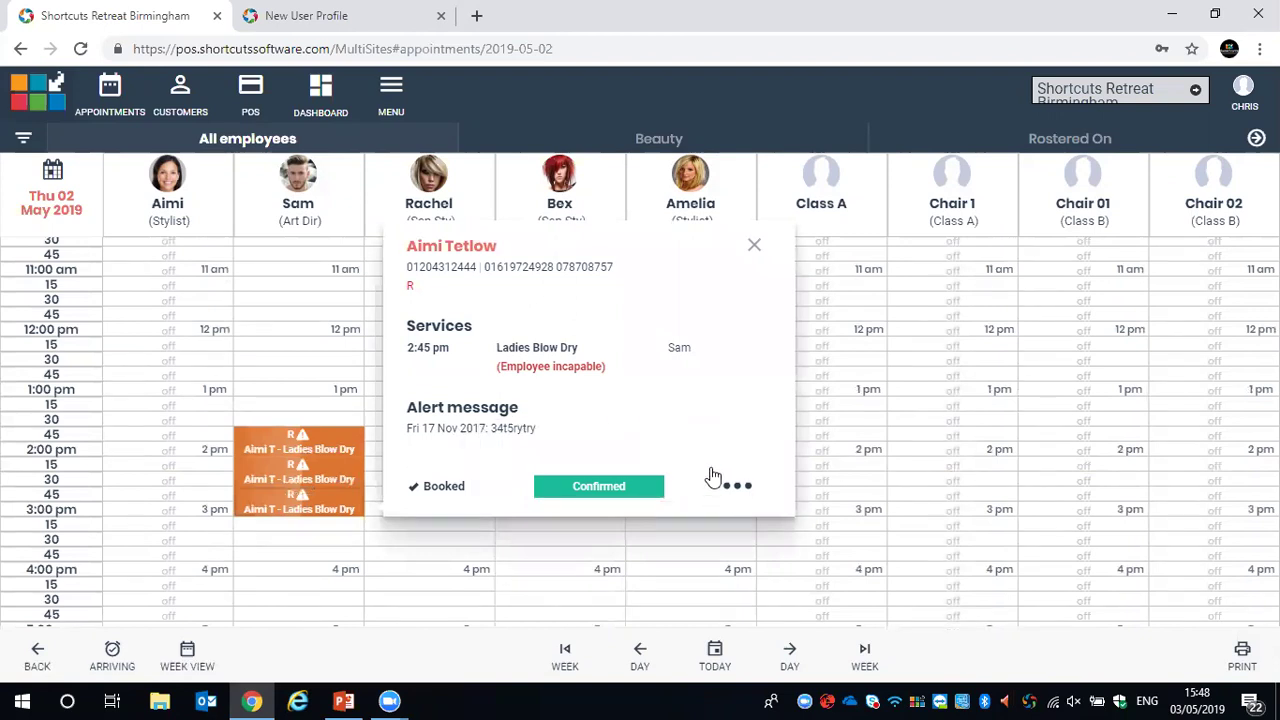
click(737, 488)
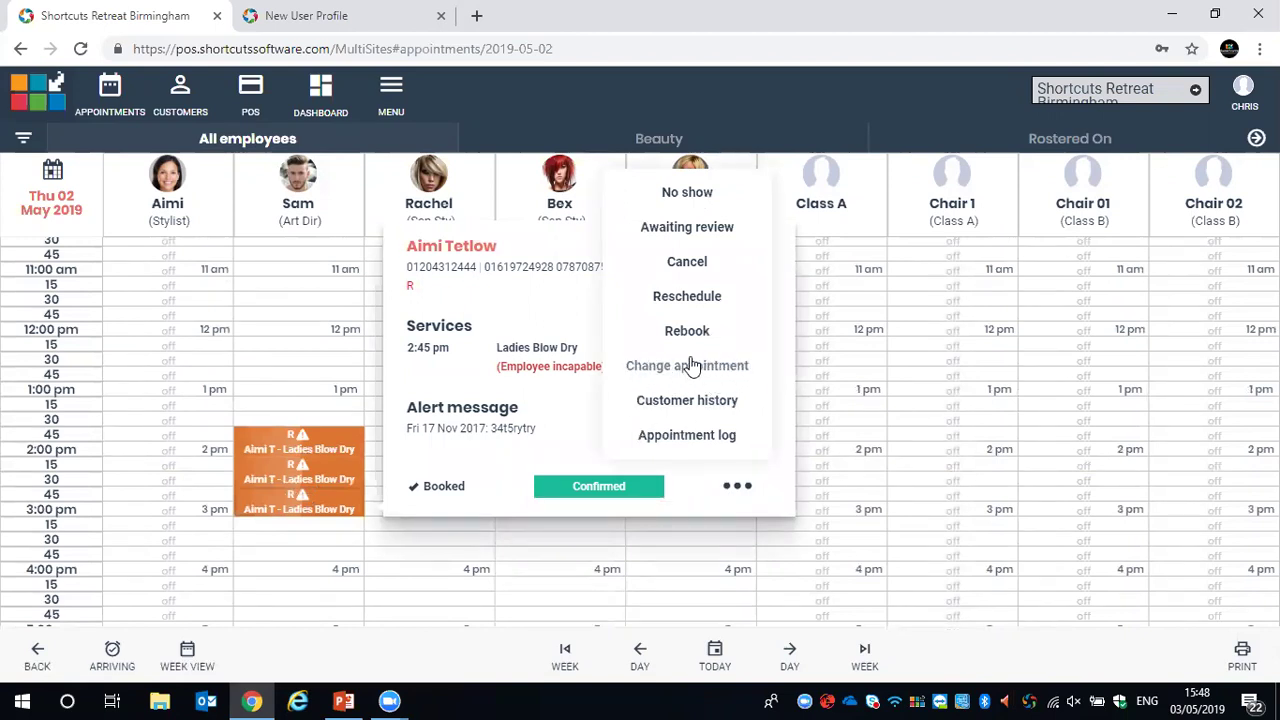
click(630, 377)
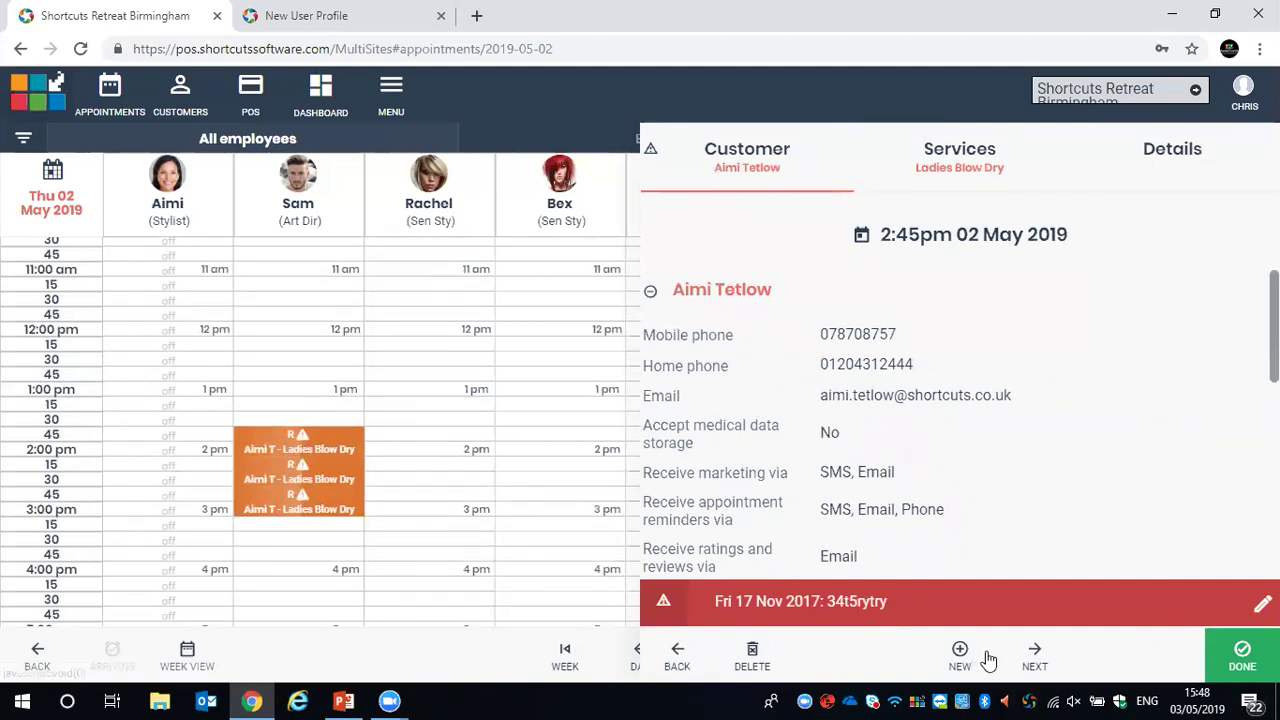
Add Barber Cut & Finish (£20.00) beside Ladies Blow Dry, dismiss the save errors, and return to the schedule
click(1031, 656)
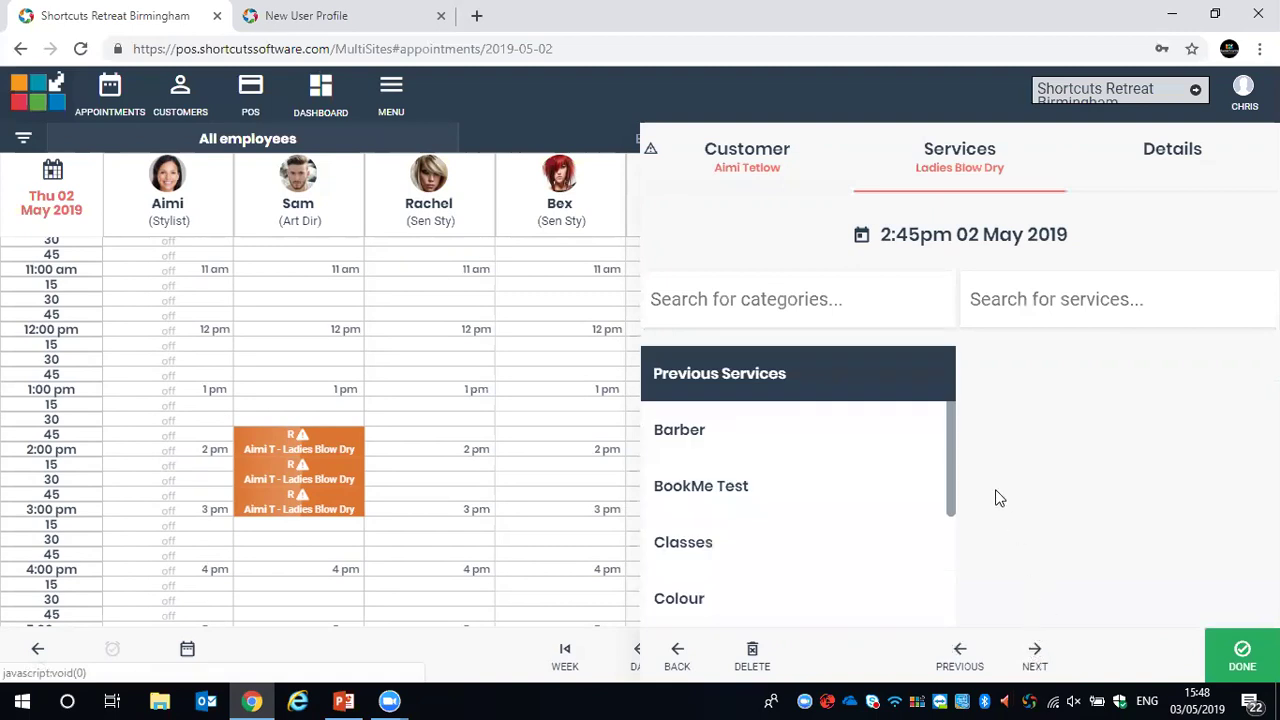
click(708, 439)
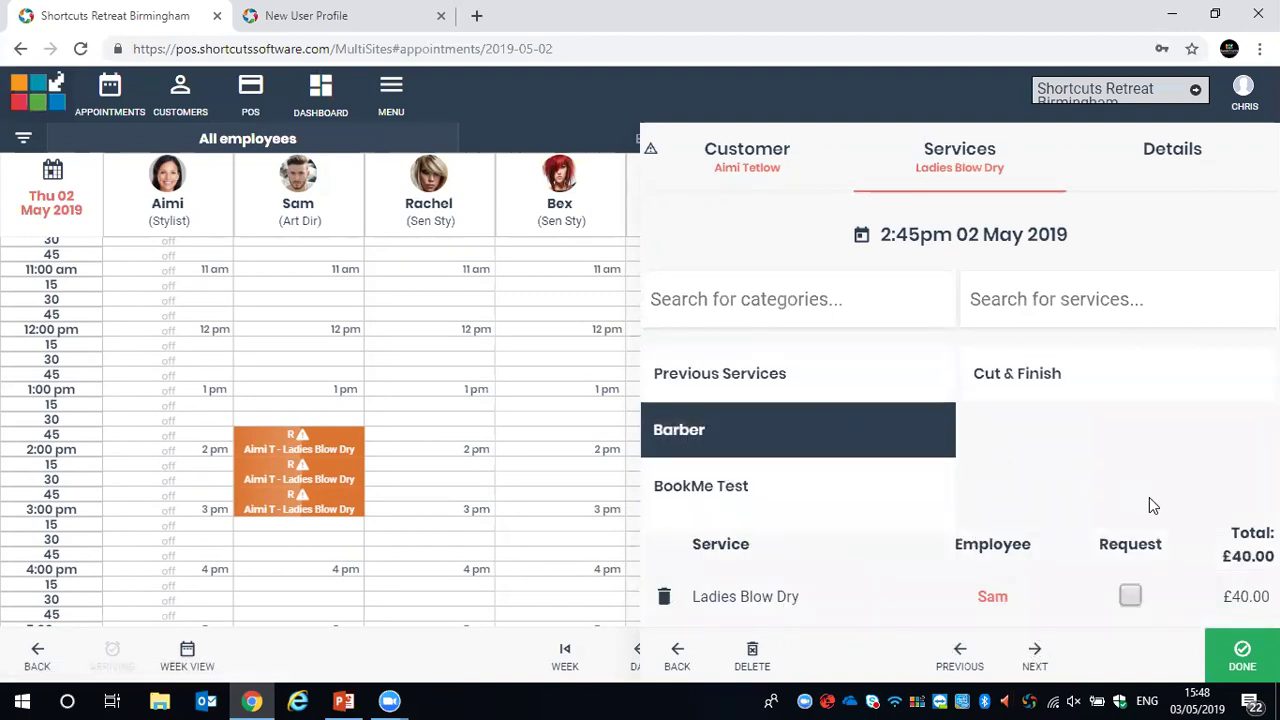
click(1238, 654)
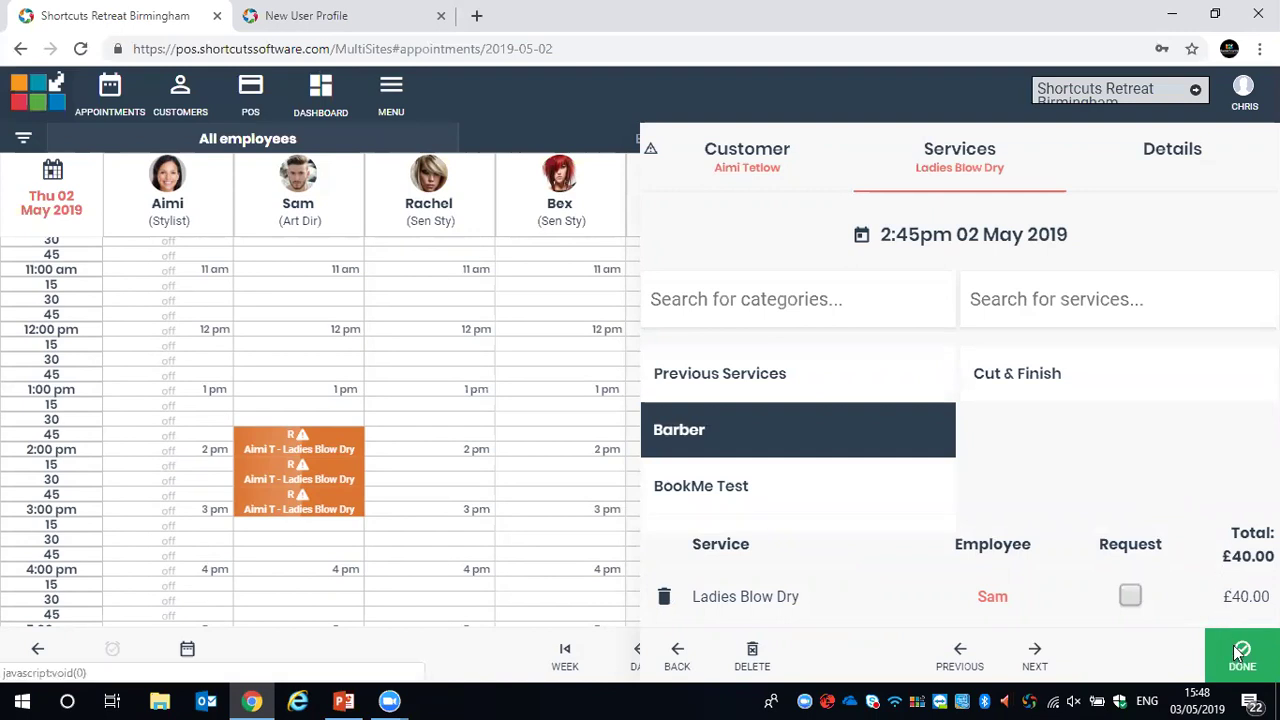
click(729, 405)
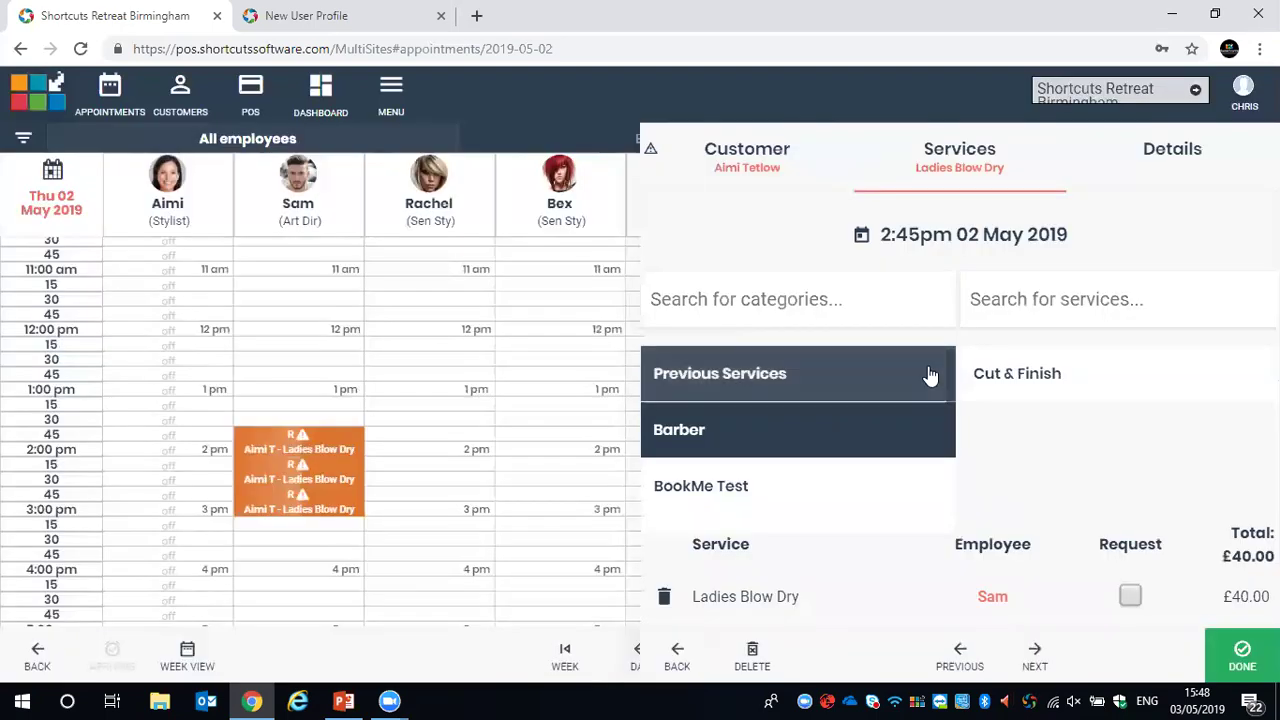
click(990, 378)
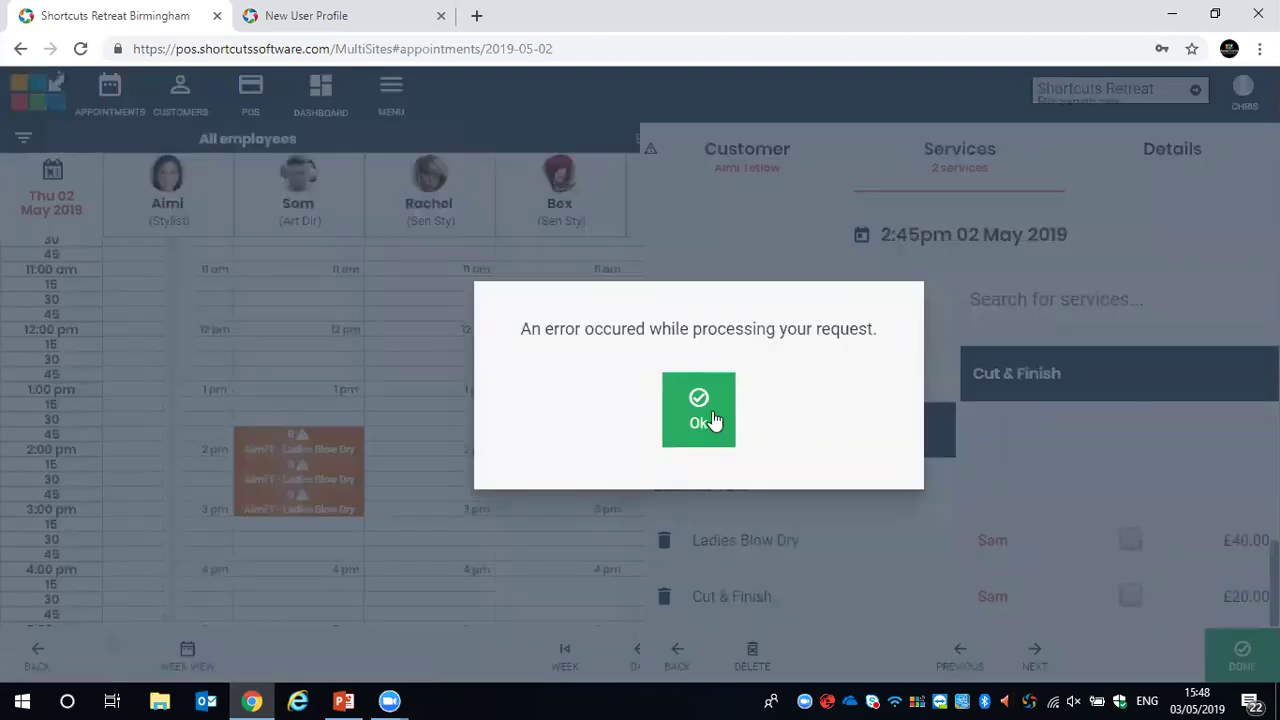
click(713, 414)
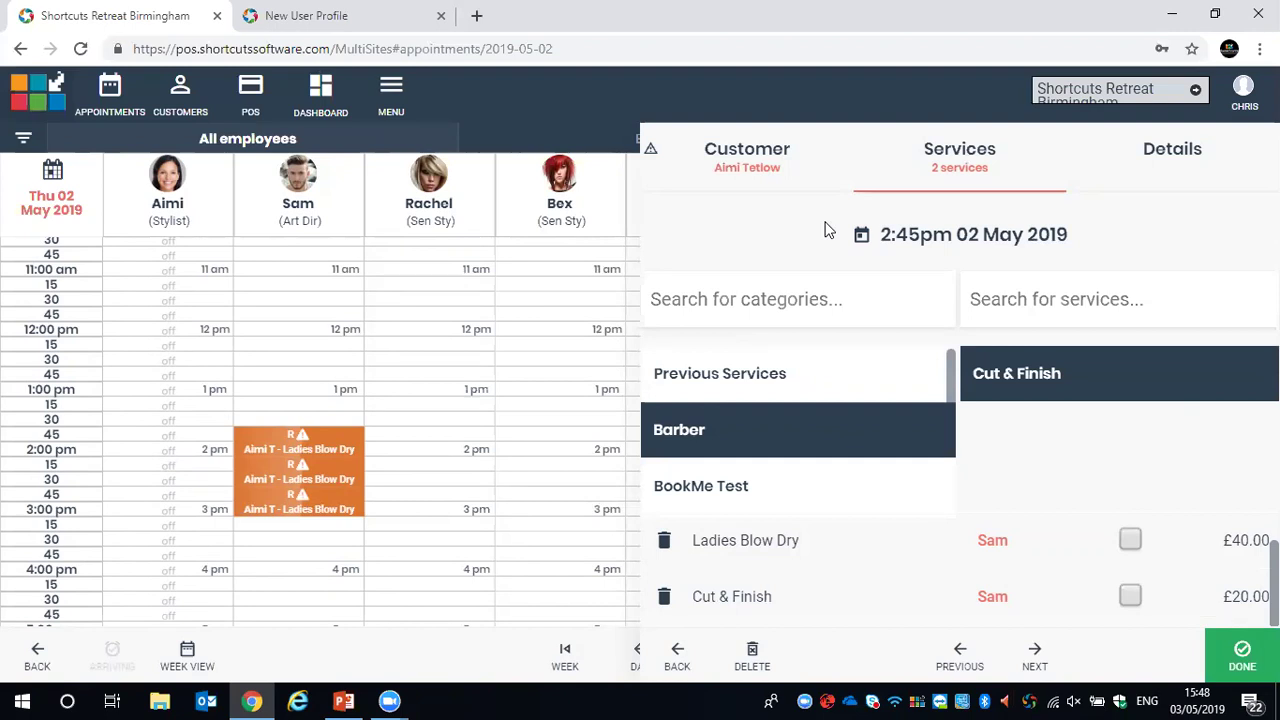
click(680, 652)
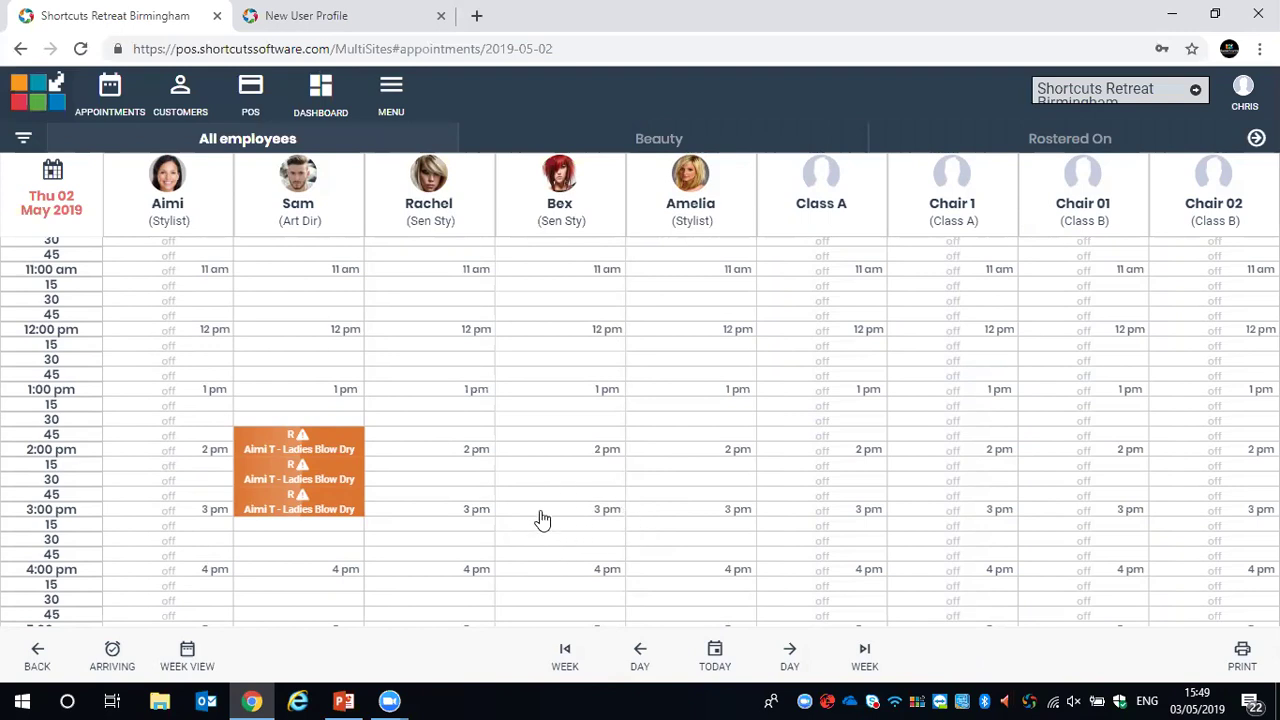
Reschedule the appointment to Sat 4 May, 11:15am with the first Stylist, then view Friday 3 May
click(309, 496)
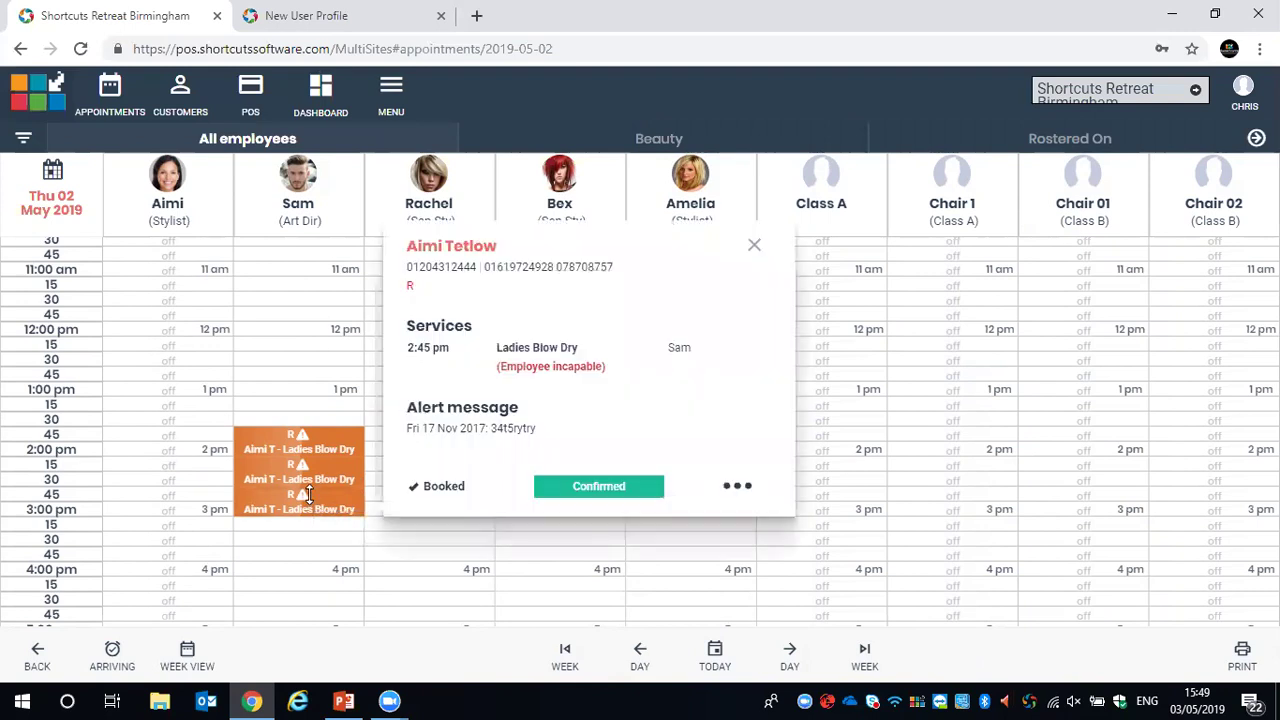
click(737, 490)
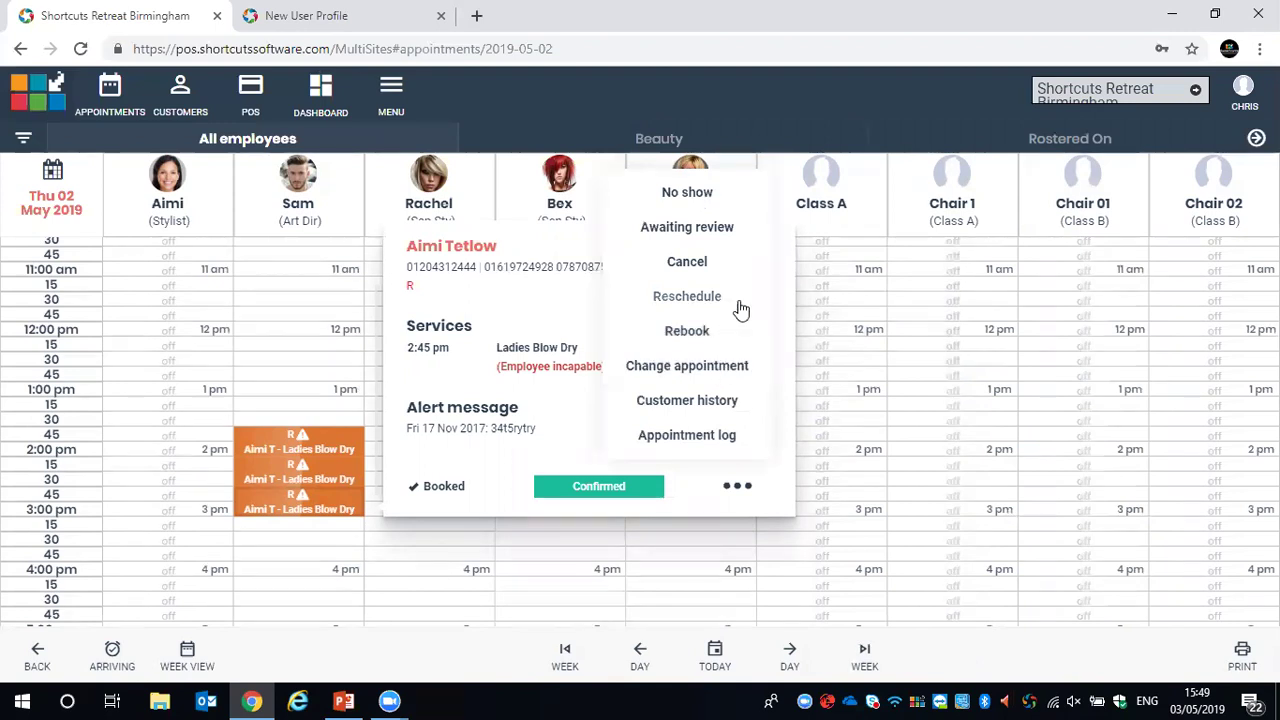
click(703, 300)
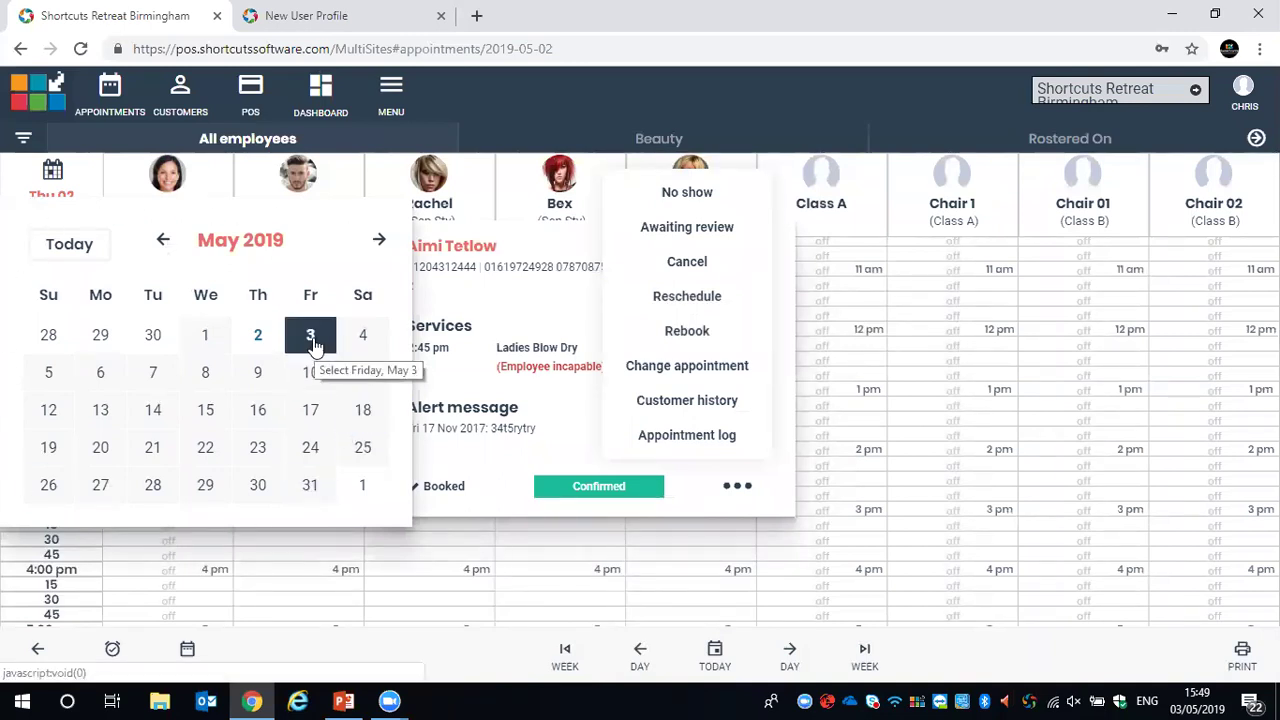
click(362, 335)
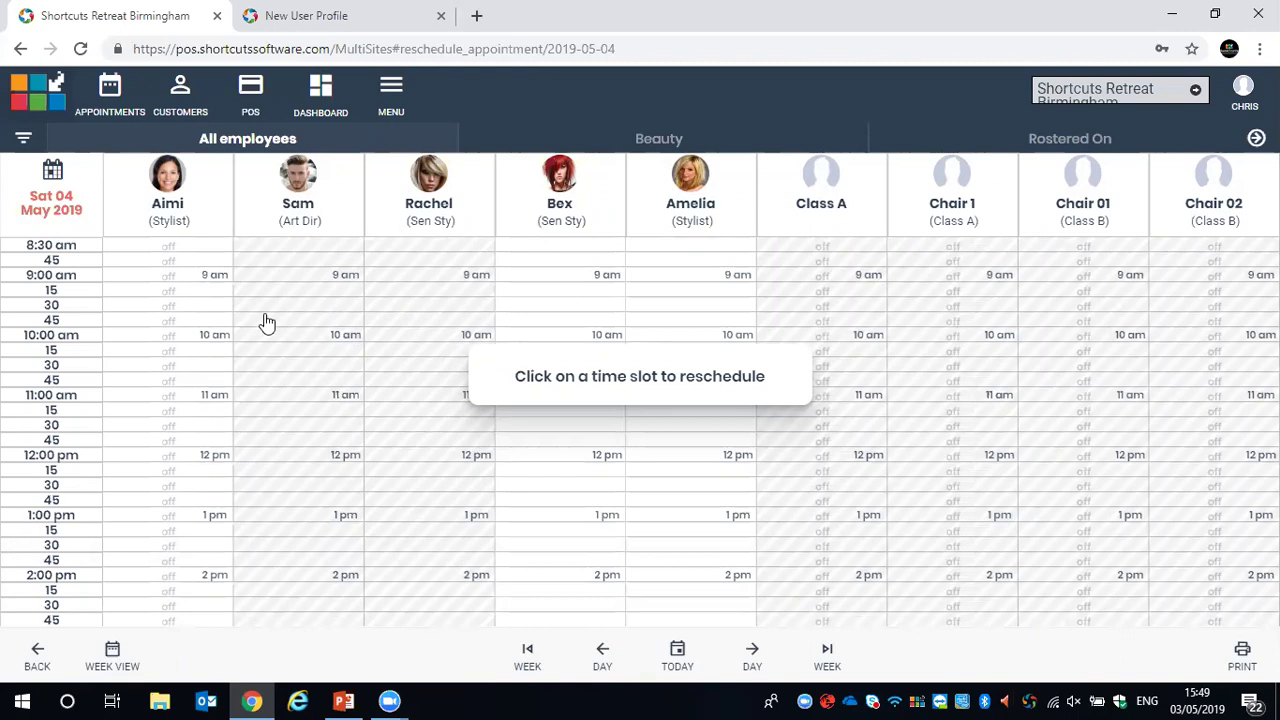
click(135, 416)
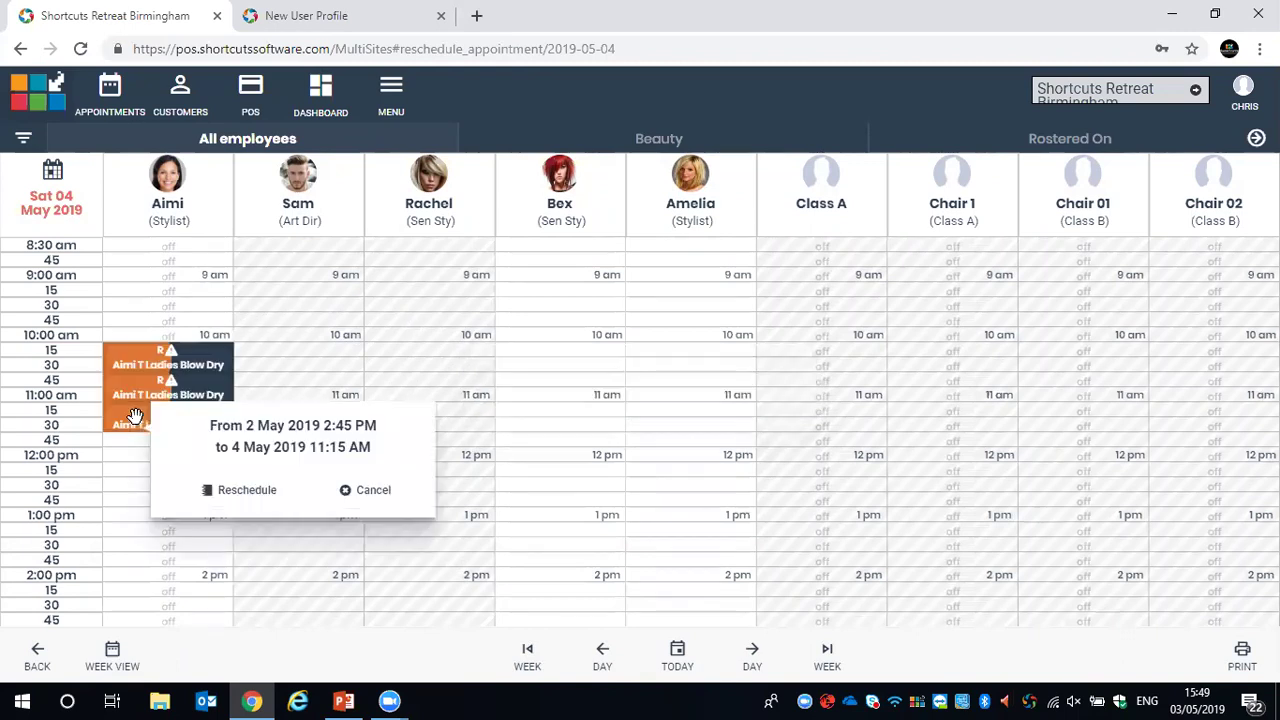
click(240, 490)
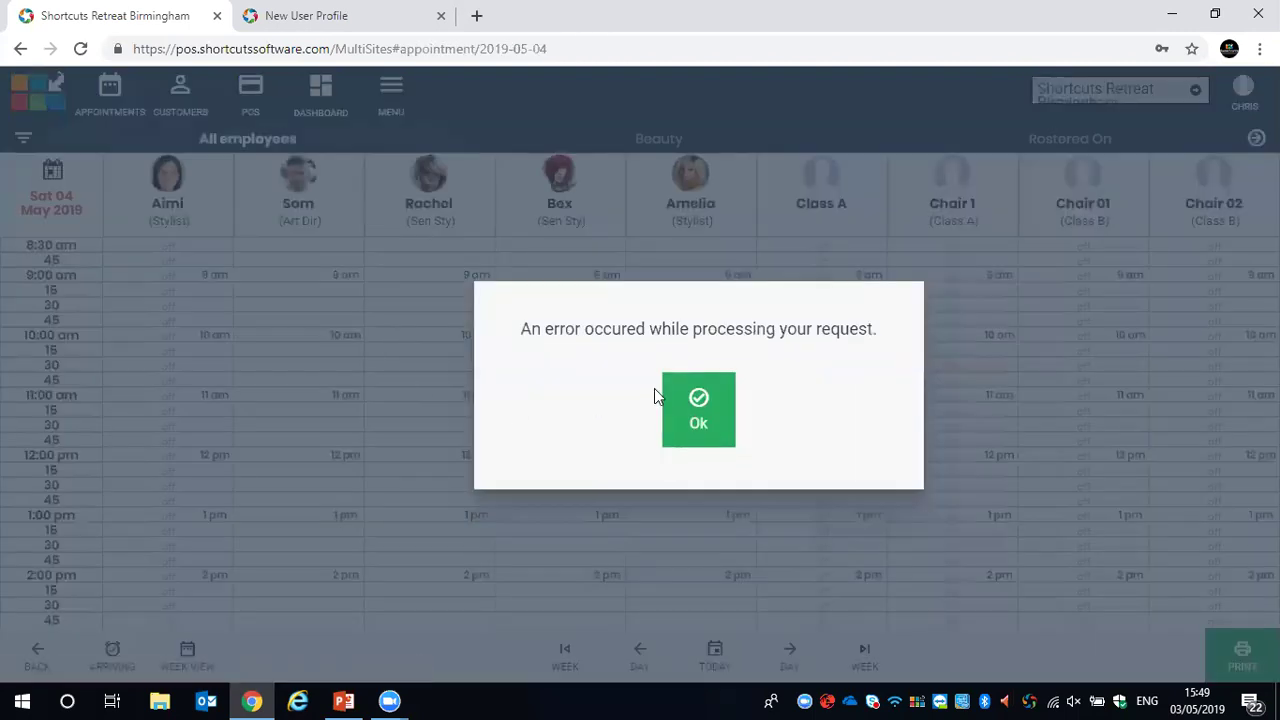
click(680, 400)
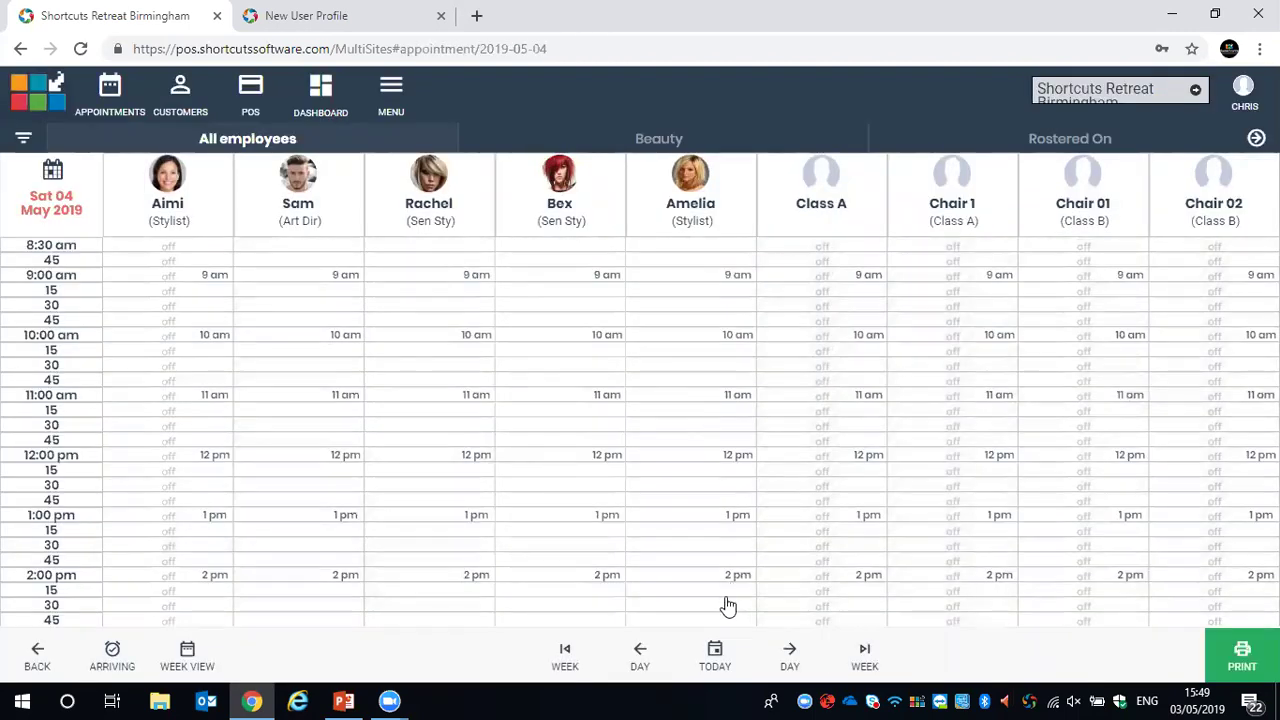
click(715, 652)
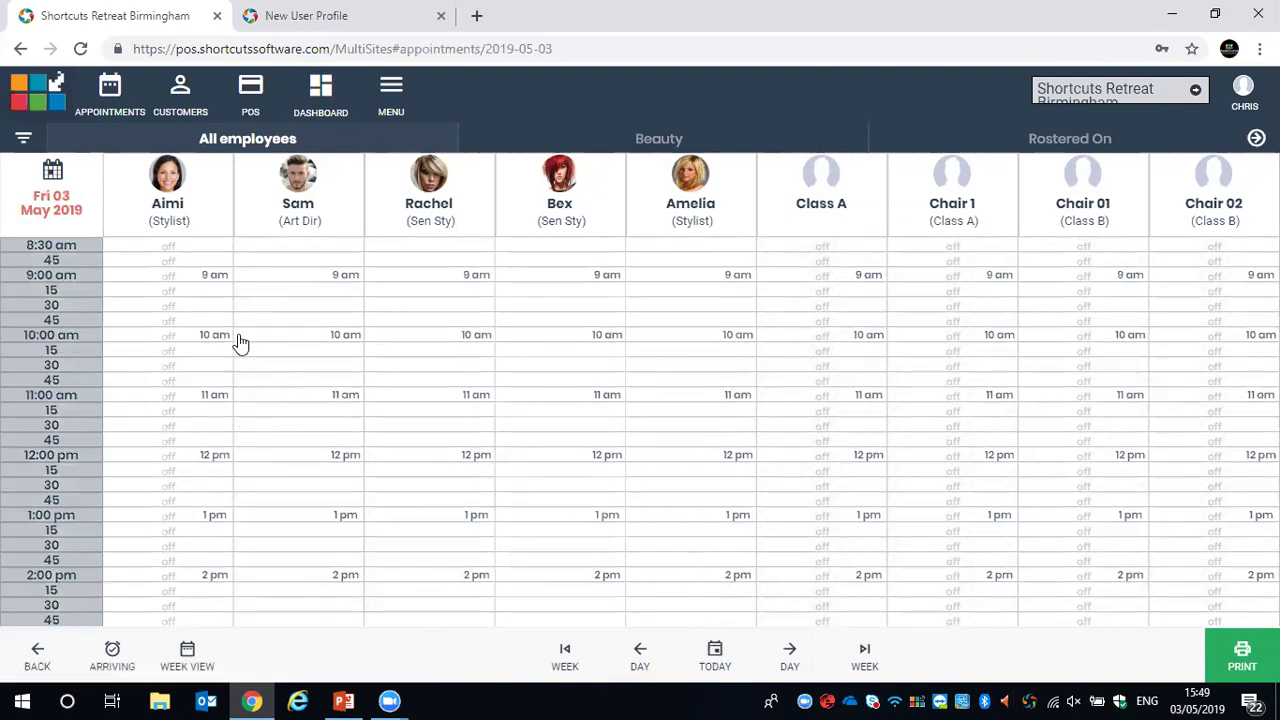
Step back through the Thu 02 and Wed 01 May calendars, then open the reporting Dashboard
scroll(320, 414, down, 2)
scroll(337, 537, up, 2)
scroll(343, 291, down, 3)
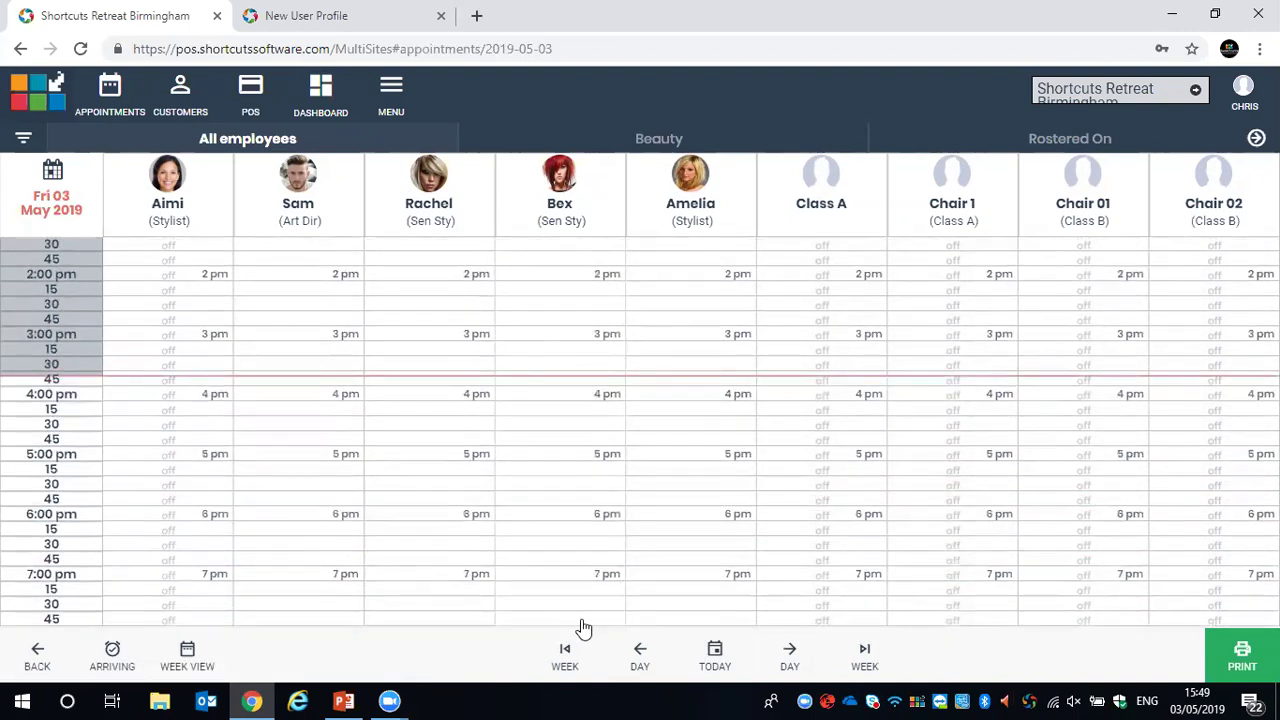
click(640, 658)
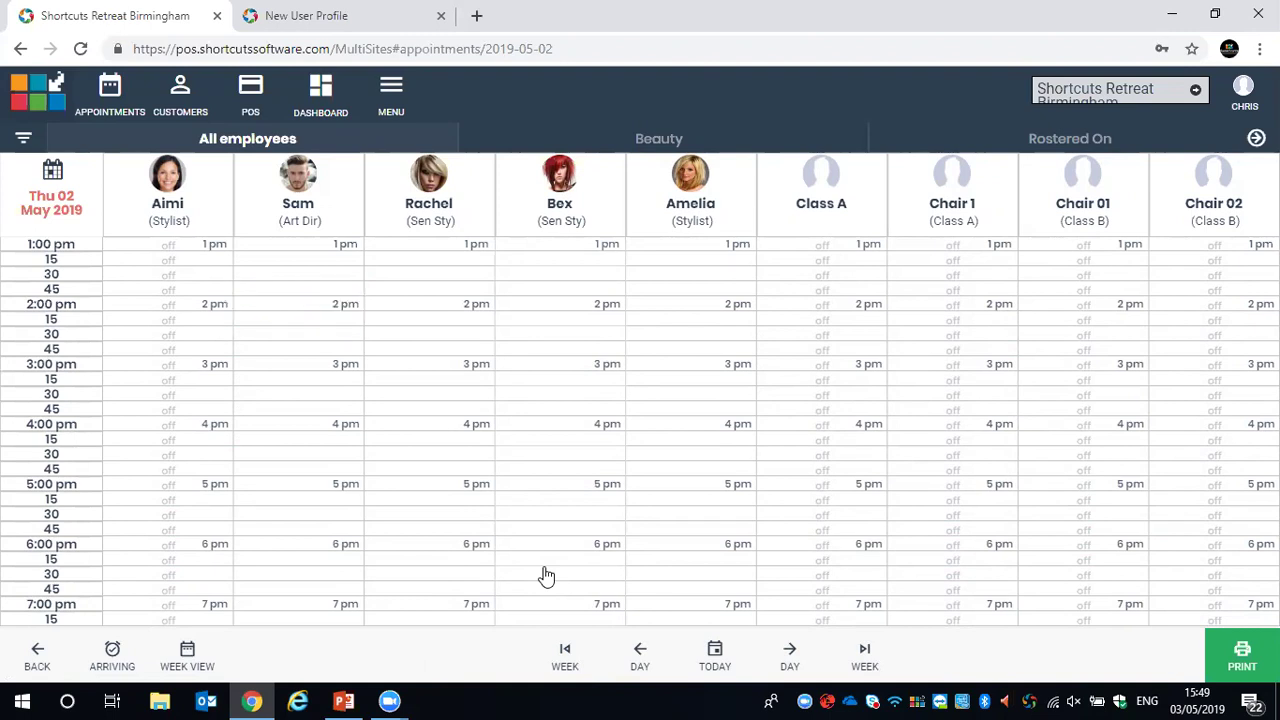
scroll(600, 420, up, 3)
scroll(420, 370, down, 4)
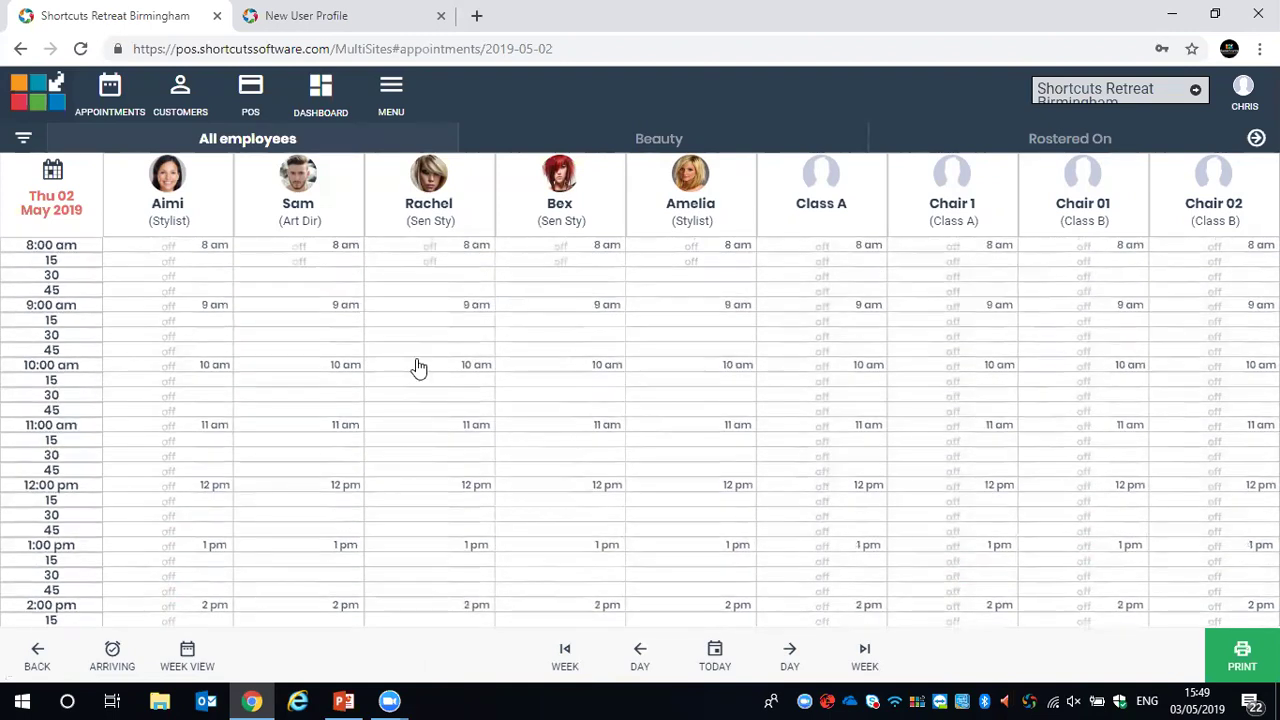
click(644, 654)
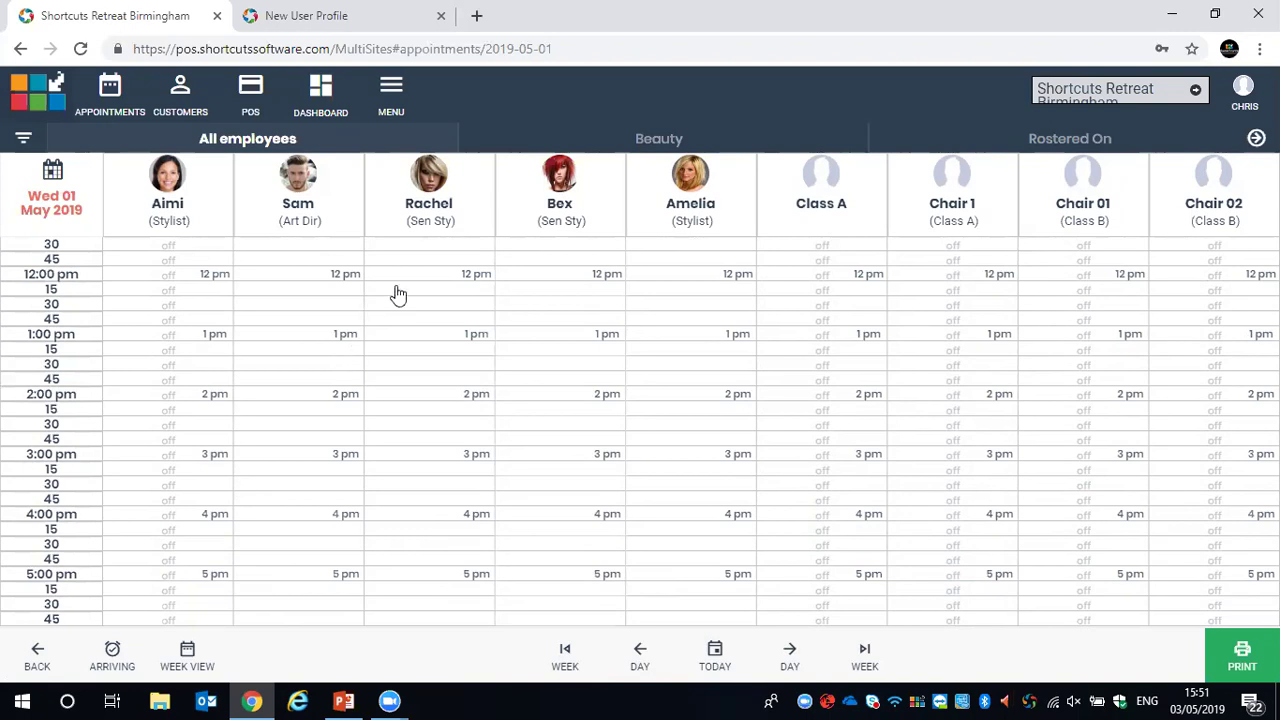
click(322, 88)
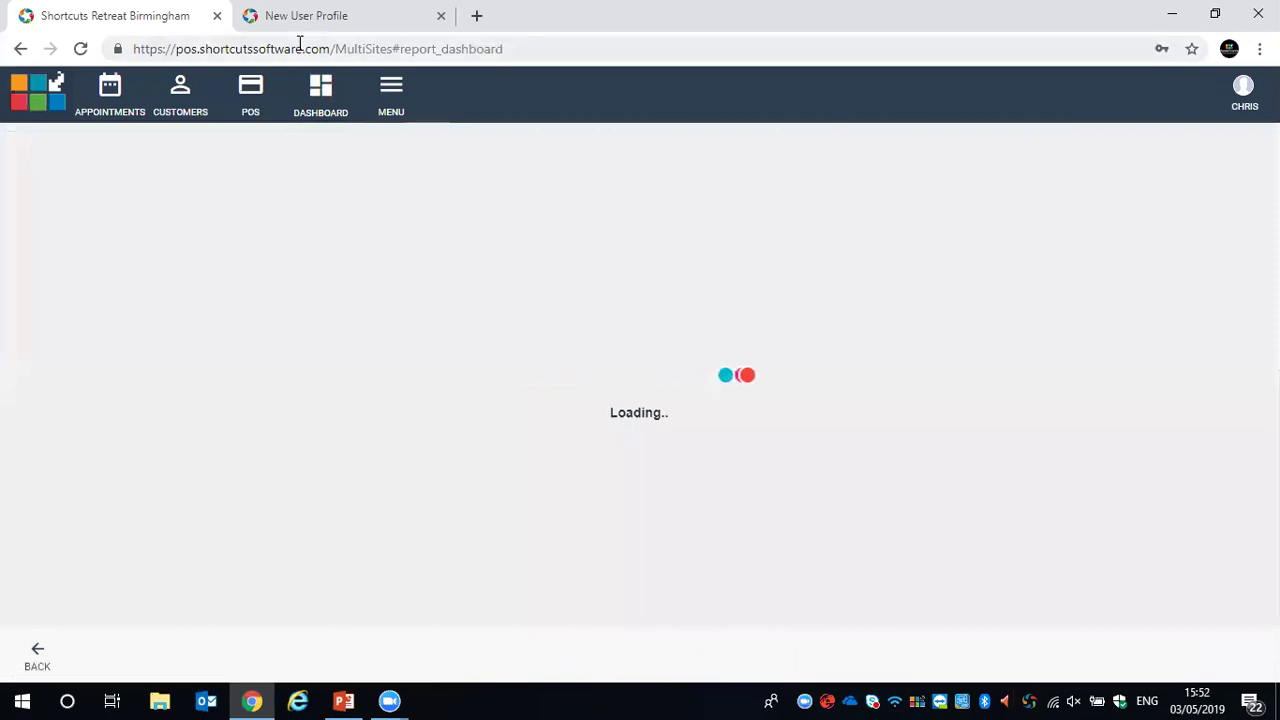
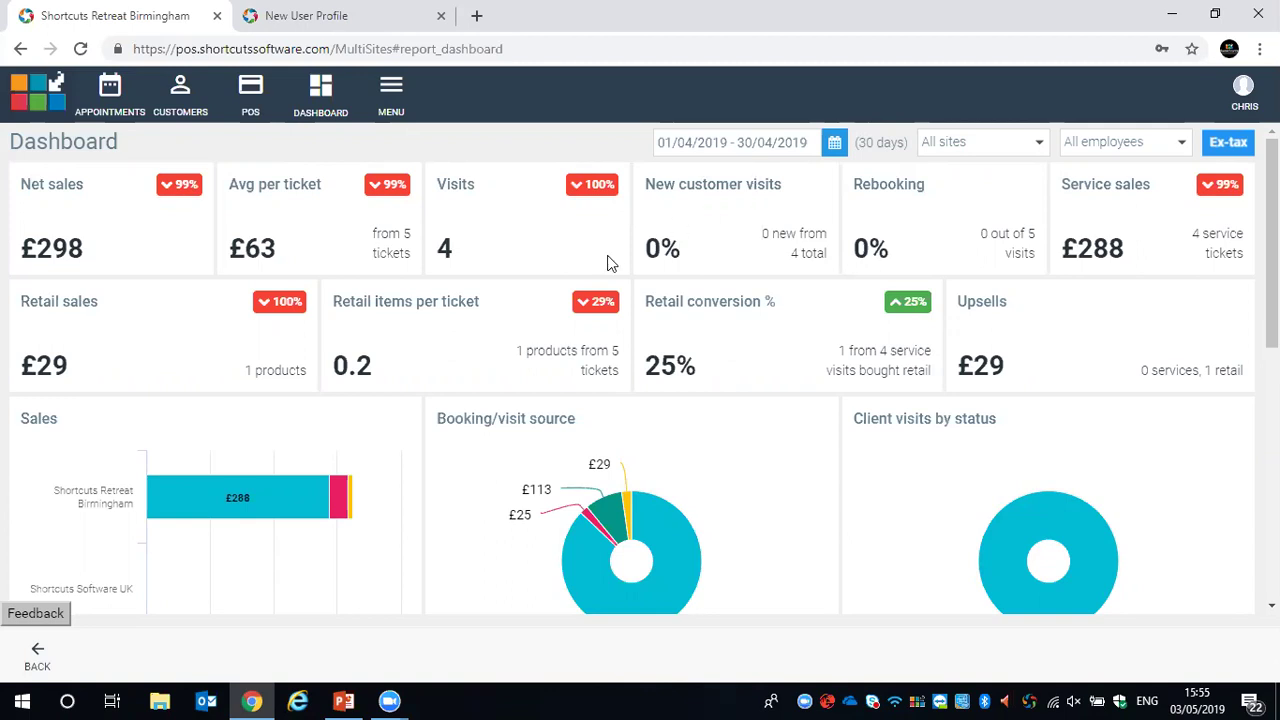
Scroll down the Dashboard to the Employee performance table with staff net sales, visits and rebooking %
scroll(306, 360, down, 1)
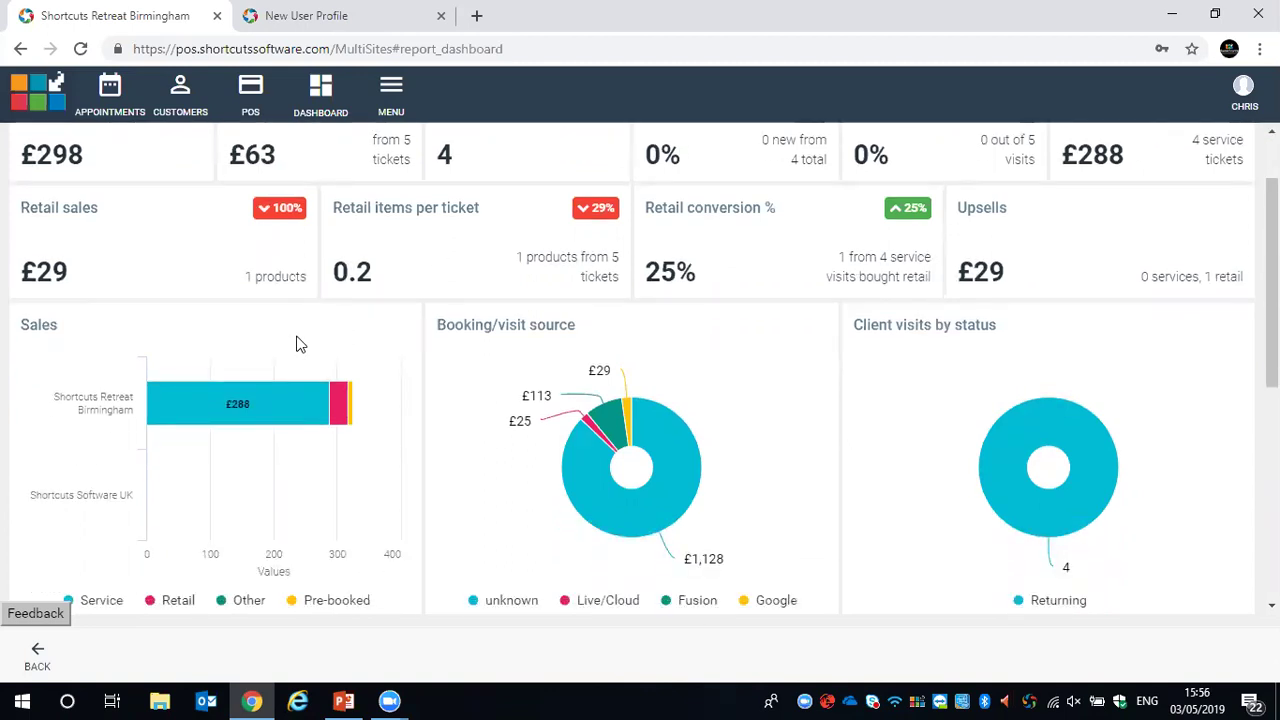
scroll(182, 303, down, 1)
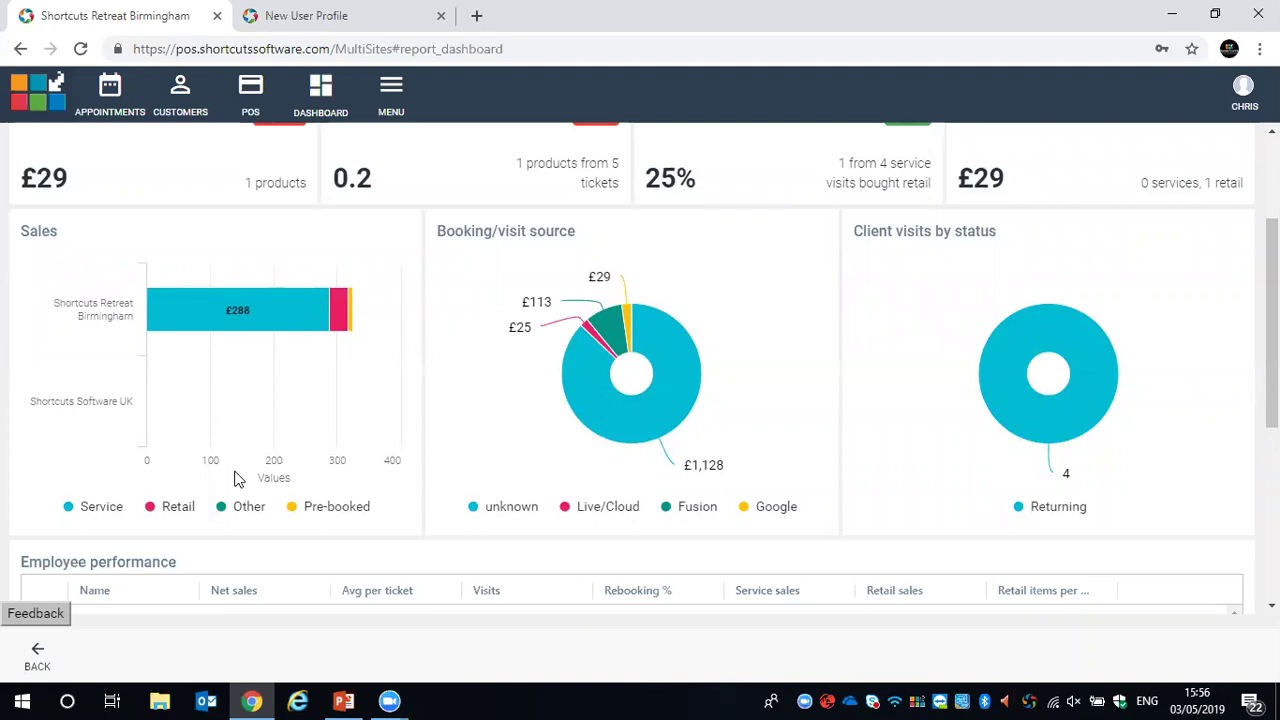
mouse_move(350, 308)
scroll(1143, 345, down, 3)
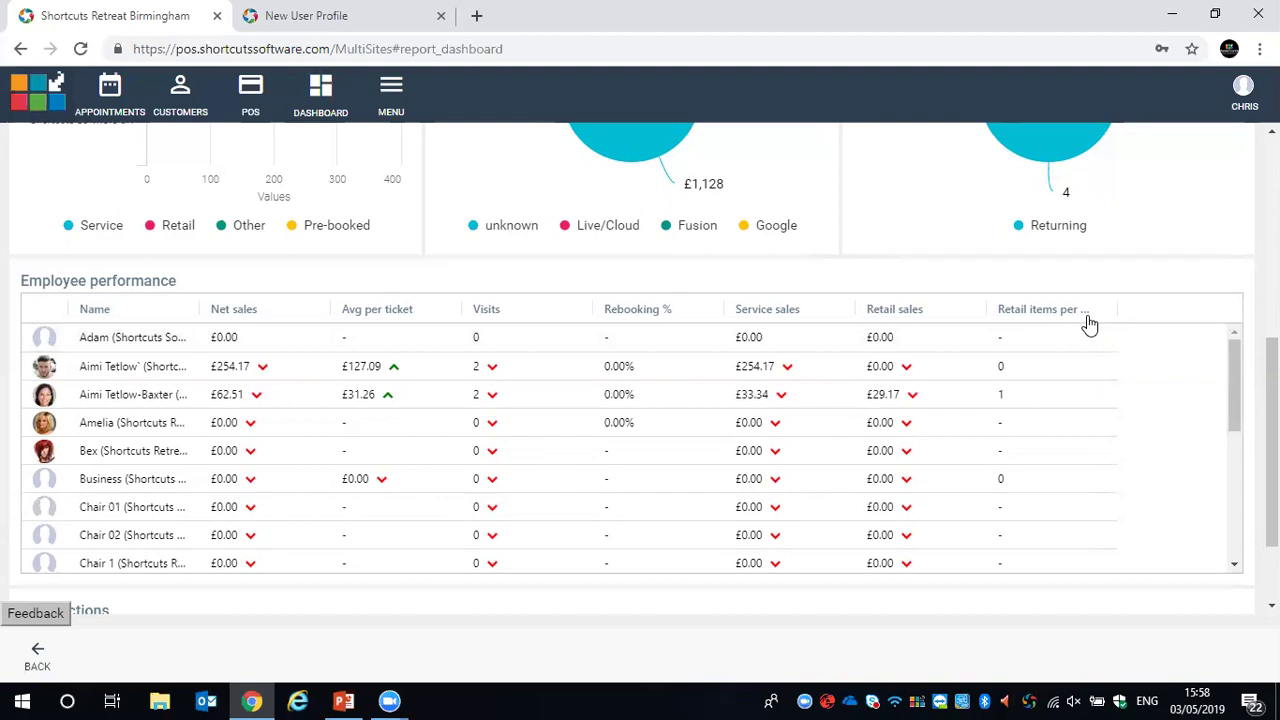
Widen the 'Retail items per ticket' column, then scroll through the table and Audit actions
drag(1126, 320, 1151, 313)
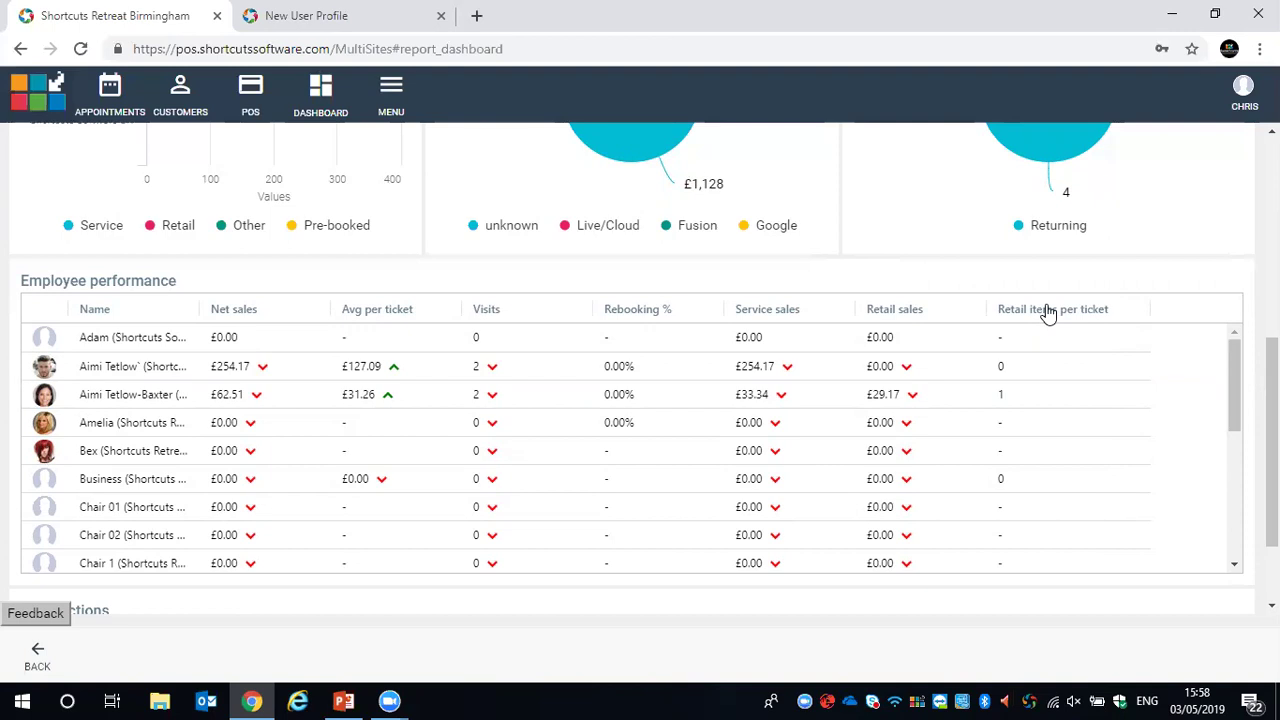
scroll(977, 388, down, 5)
scroll(1074, 466, down, 4)
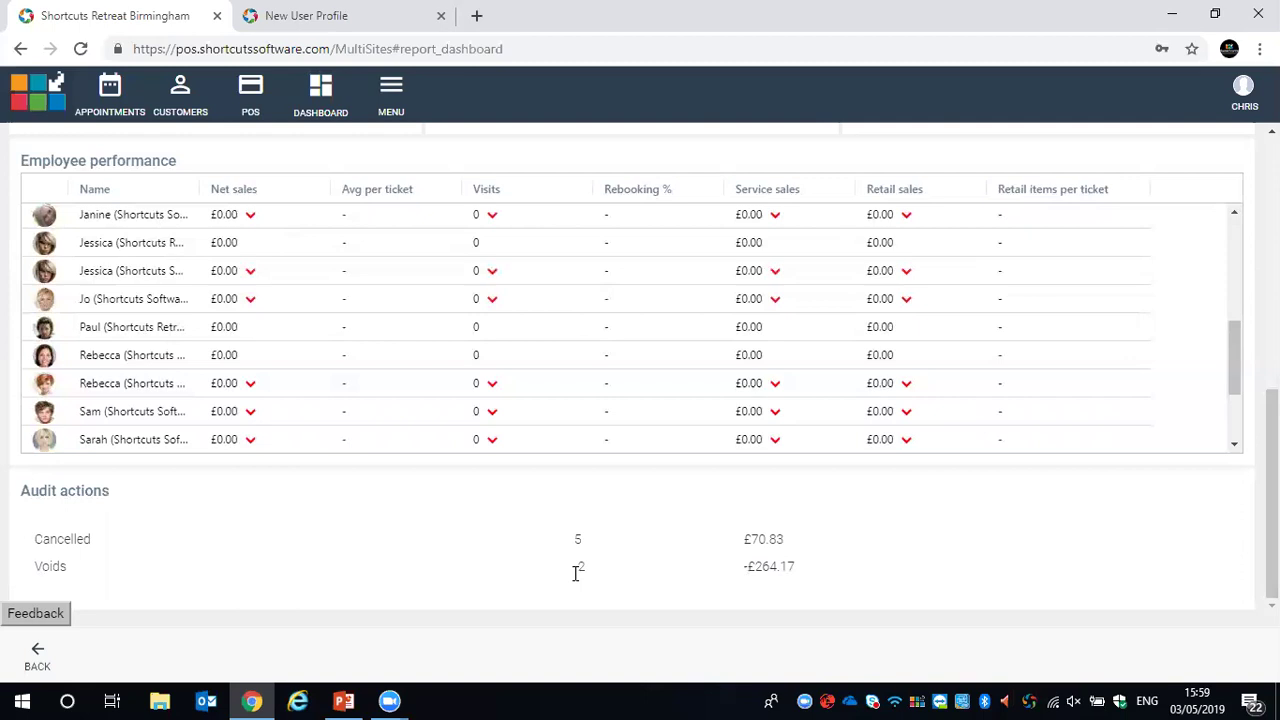
scroll(1060, 550, up, 10)
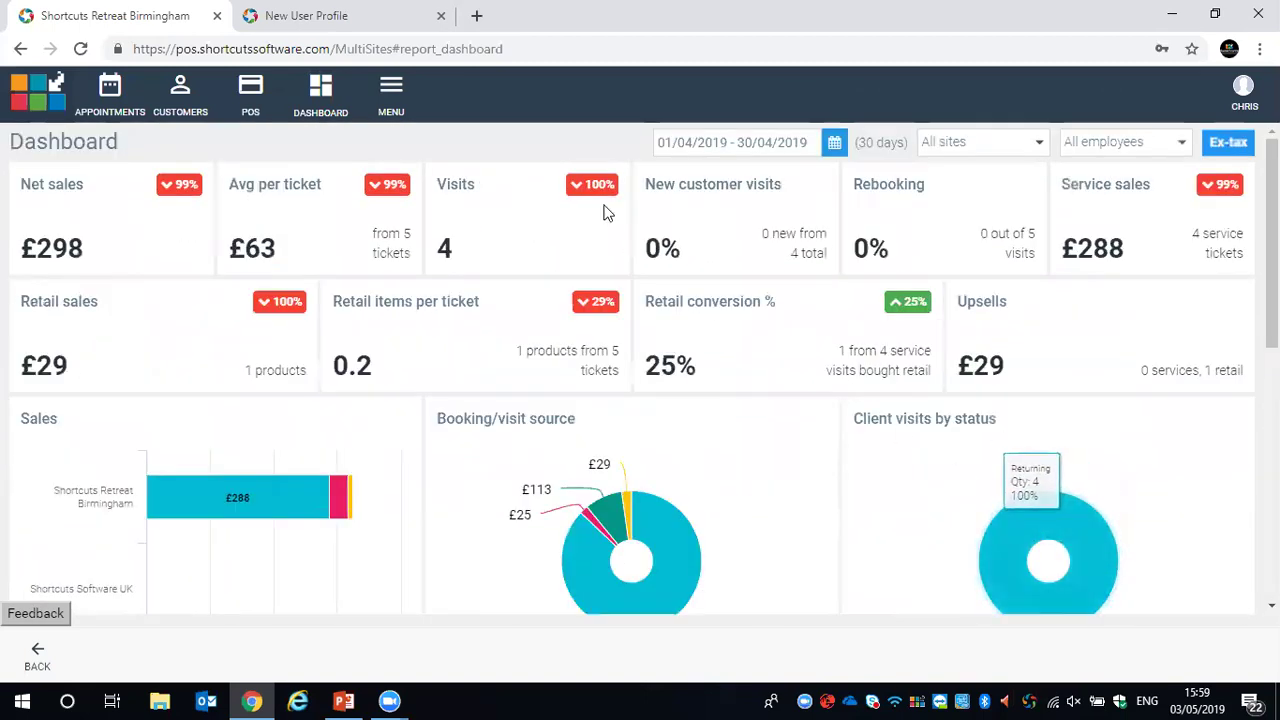
Show the Reports list with Booking analysis, Dashboard, Employee performance and Targets
click(391, 88)
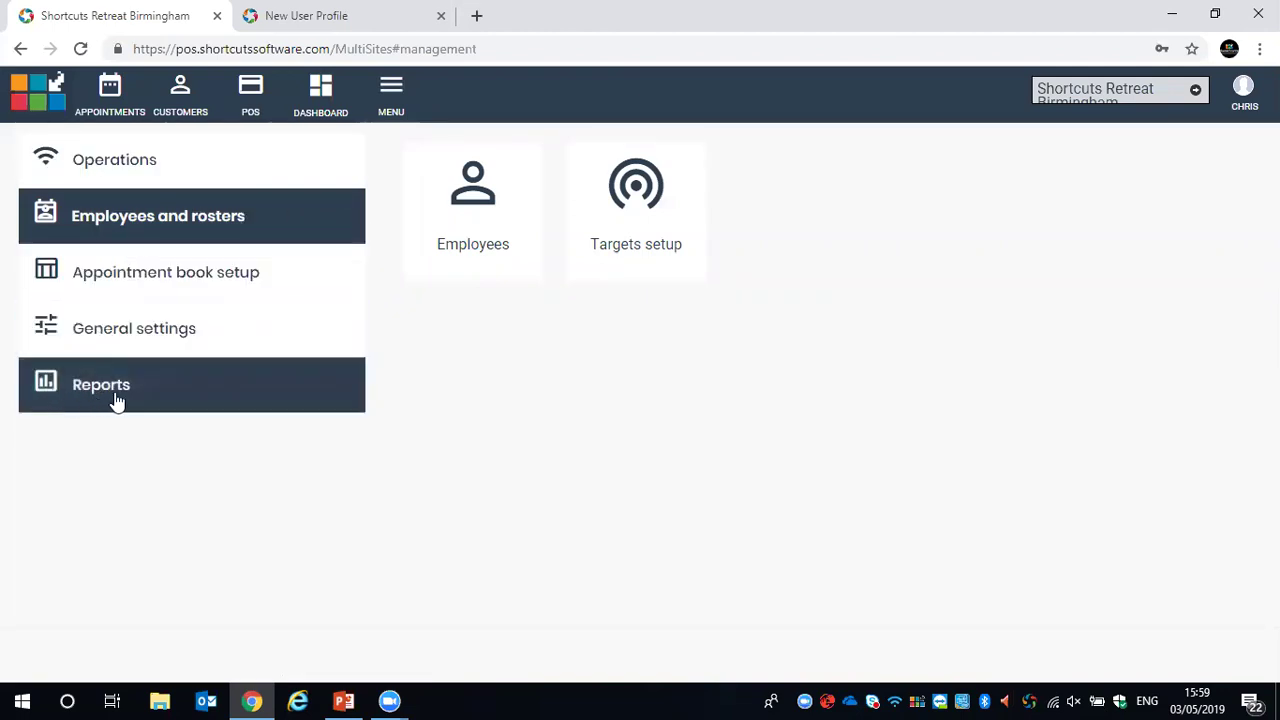
click(62, 397)
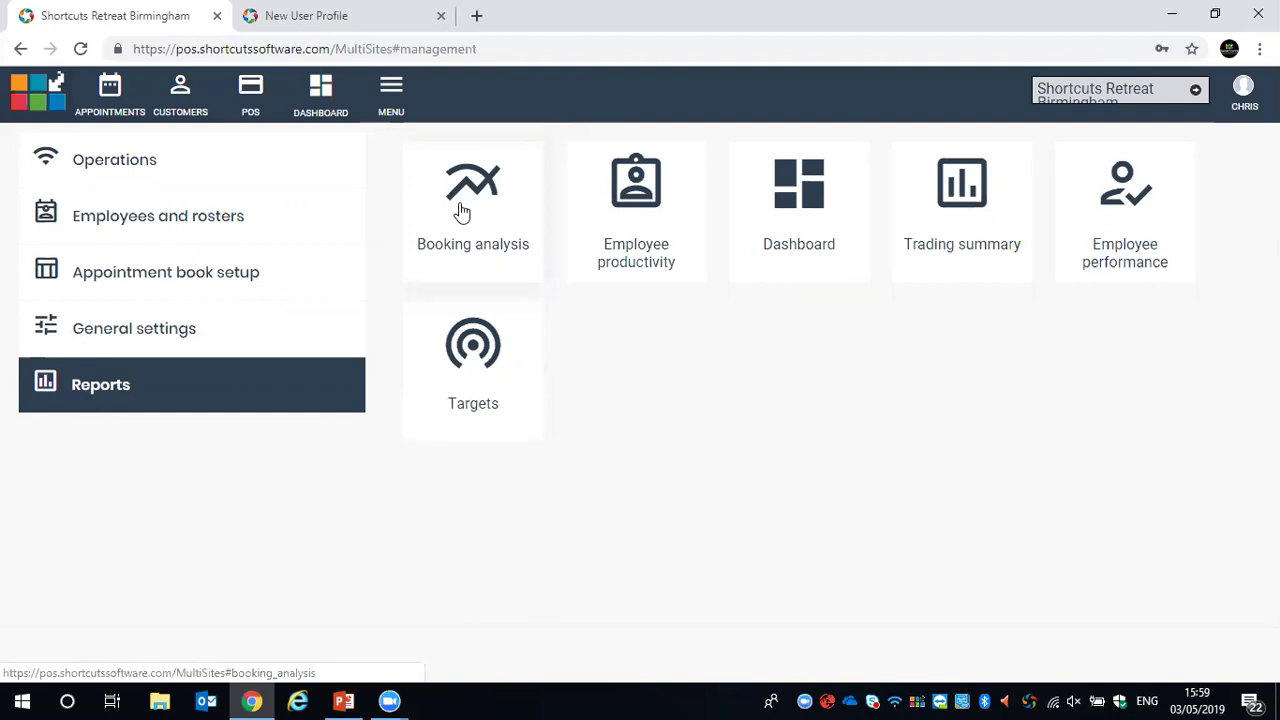
Open the Booking analysis report, showing 0 bookings and £0.00 for 3 May 2019
click(480, 192)
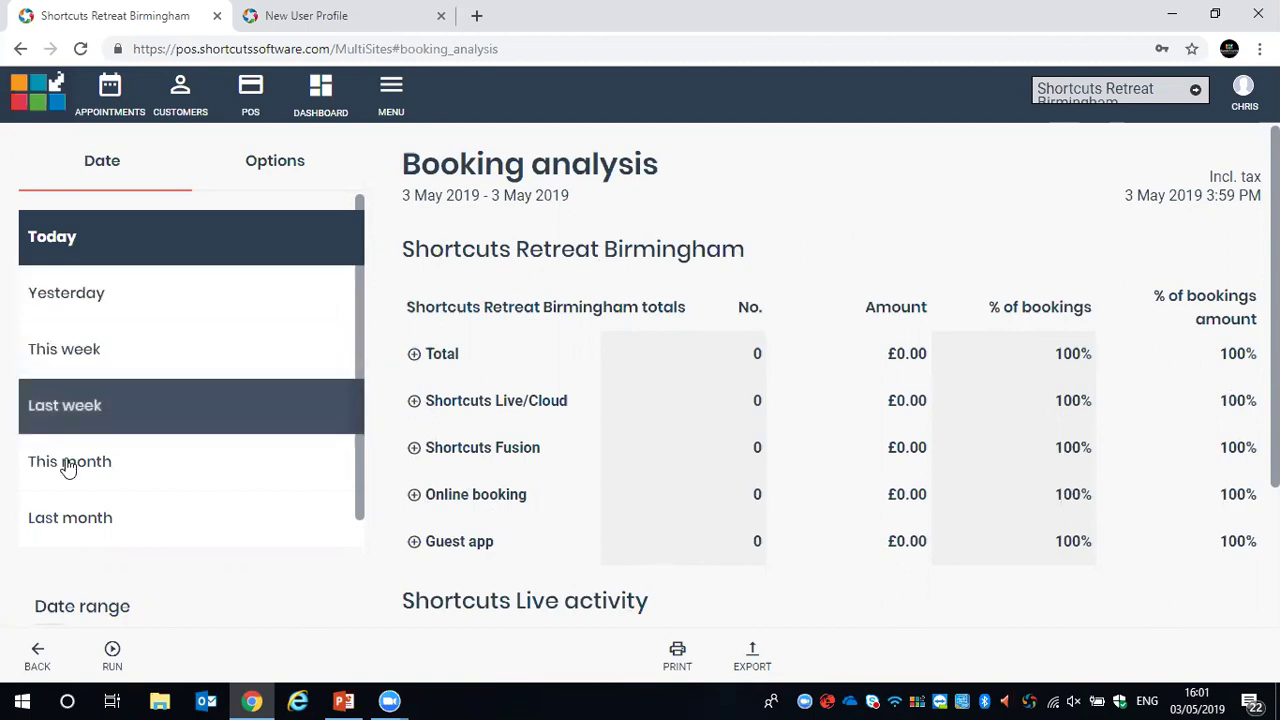
Switch Booking analysis to Last month (13 bookings, £1,359.00) and return to the Reports list
click(59, 523)
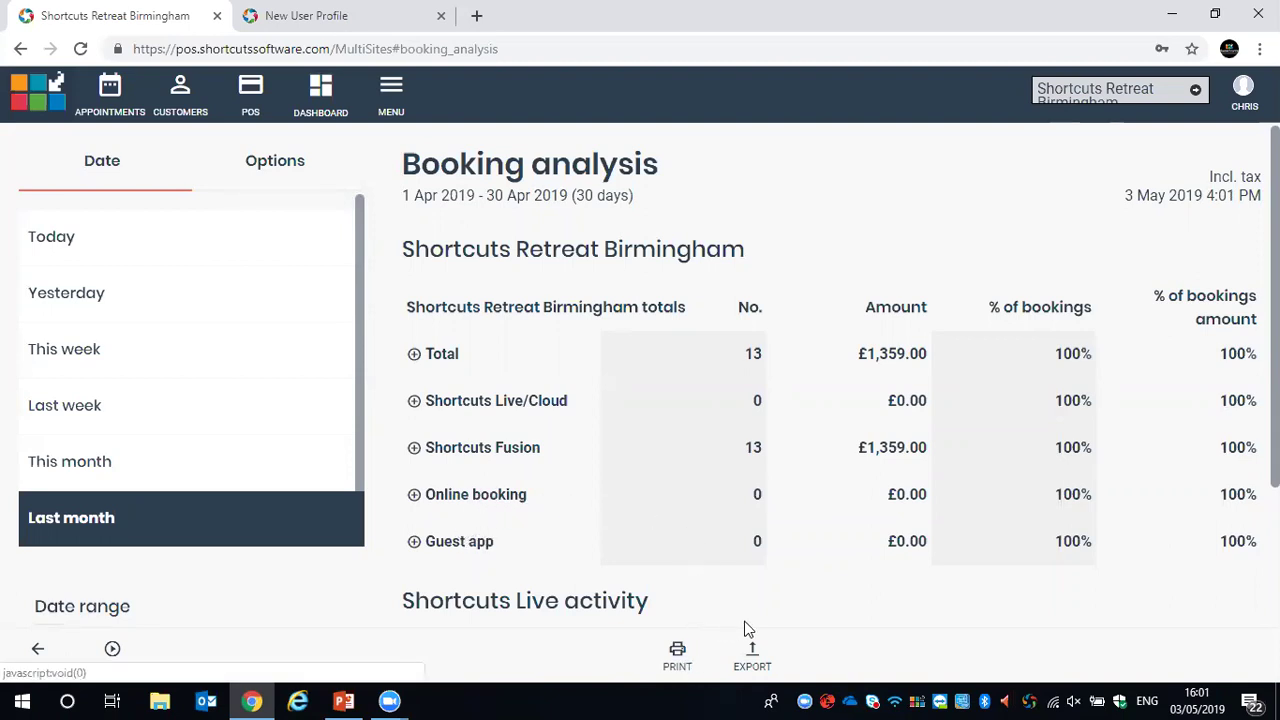
scroll(838, 597, down, 3)
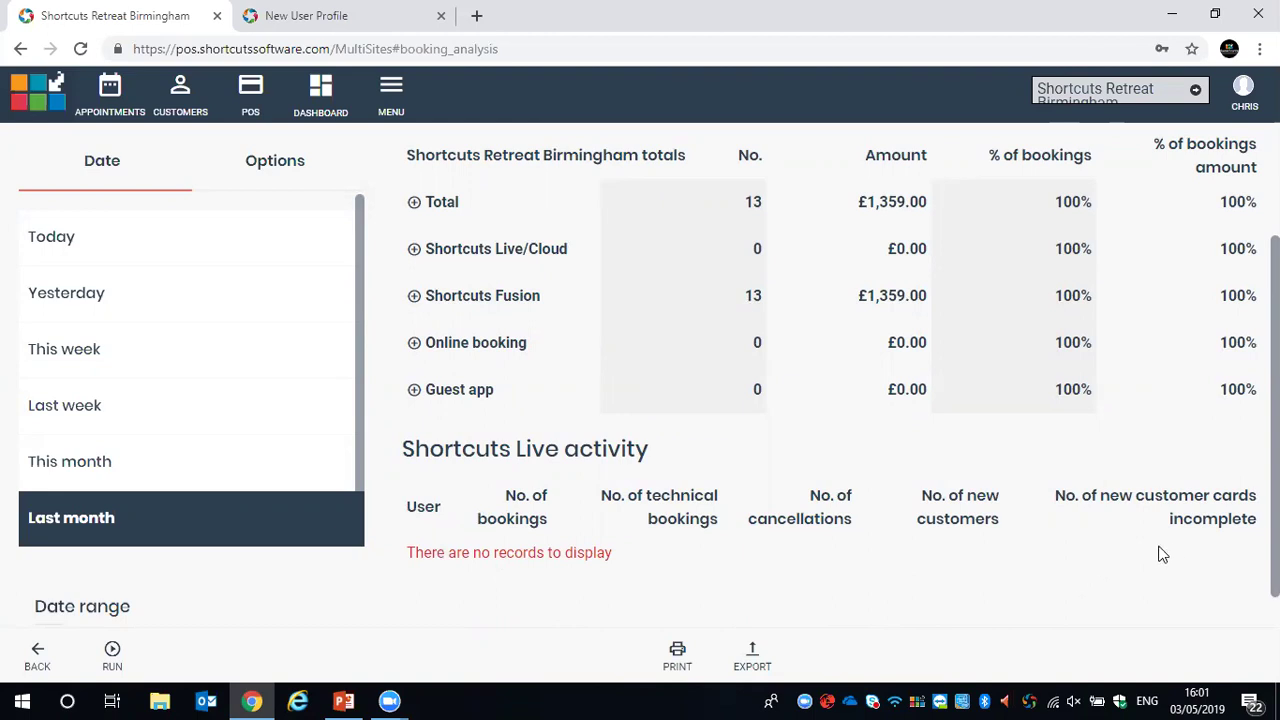
scroll(1100, 562, up, 3)
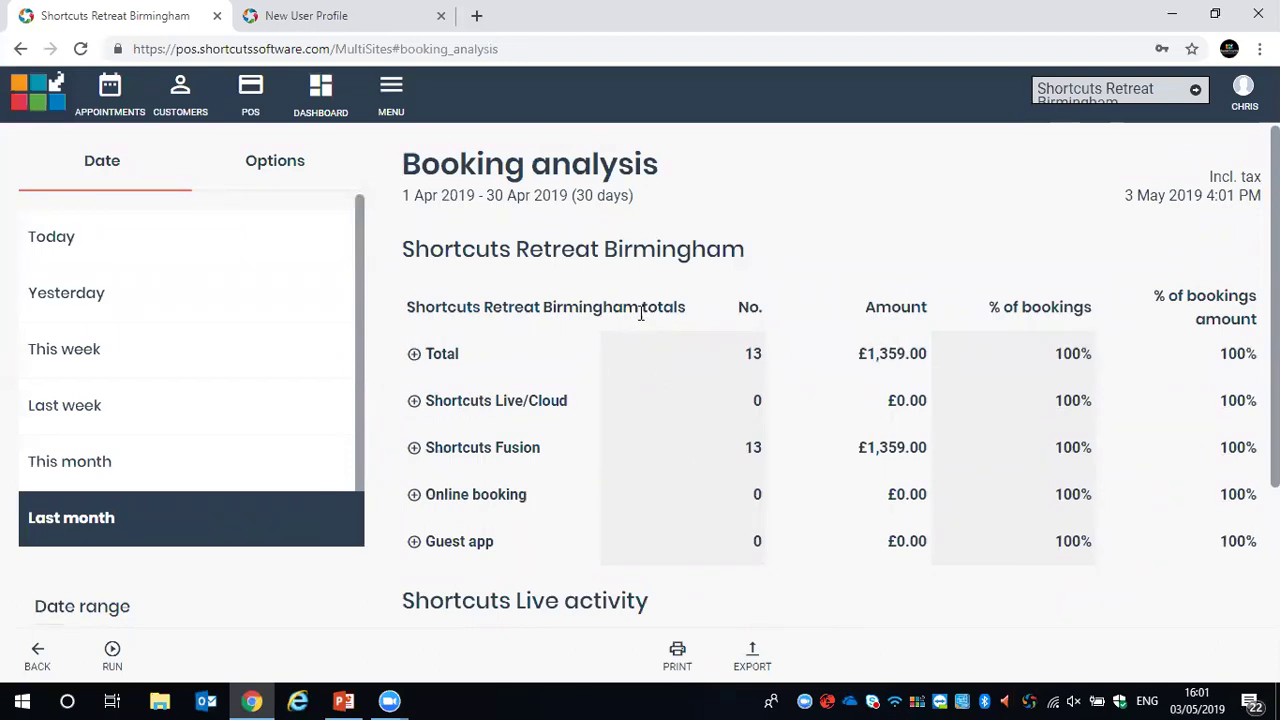
click(393, 91)
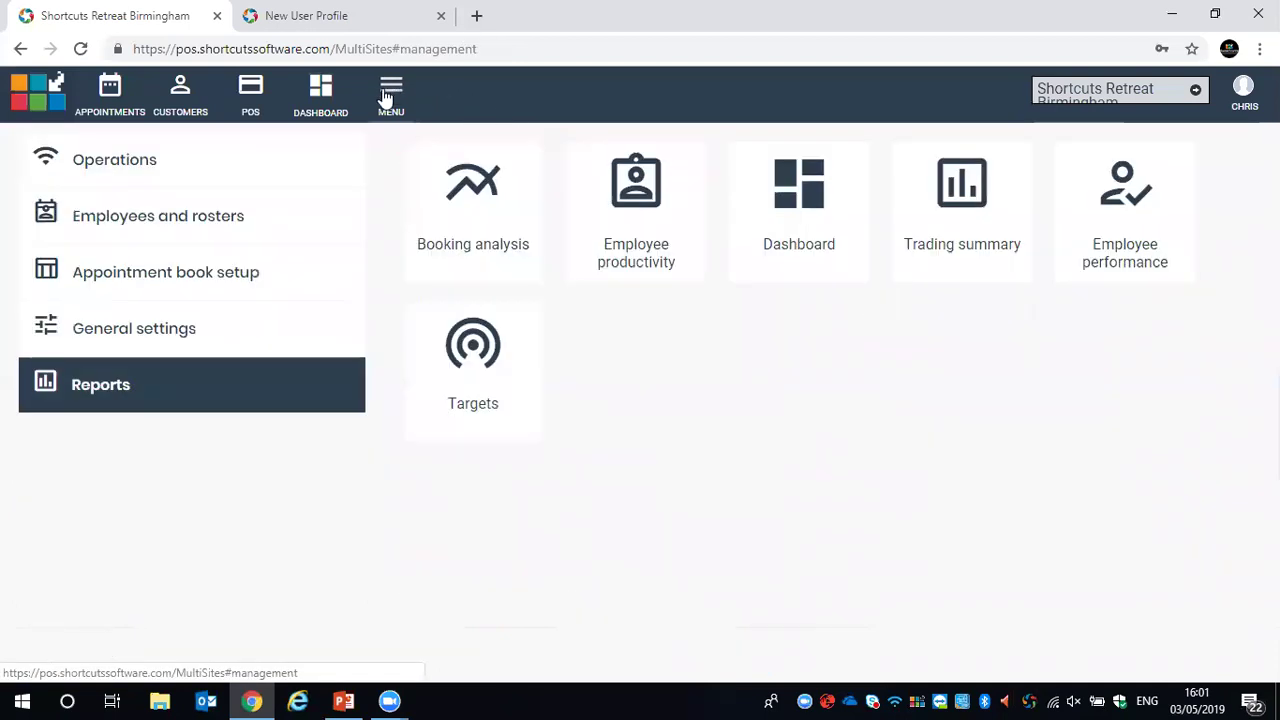
Open the April 2019 Employee productivity report for all sites and employees, then its date calendar
click(620, 247)
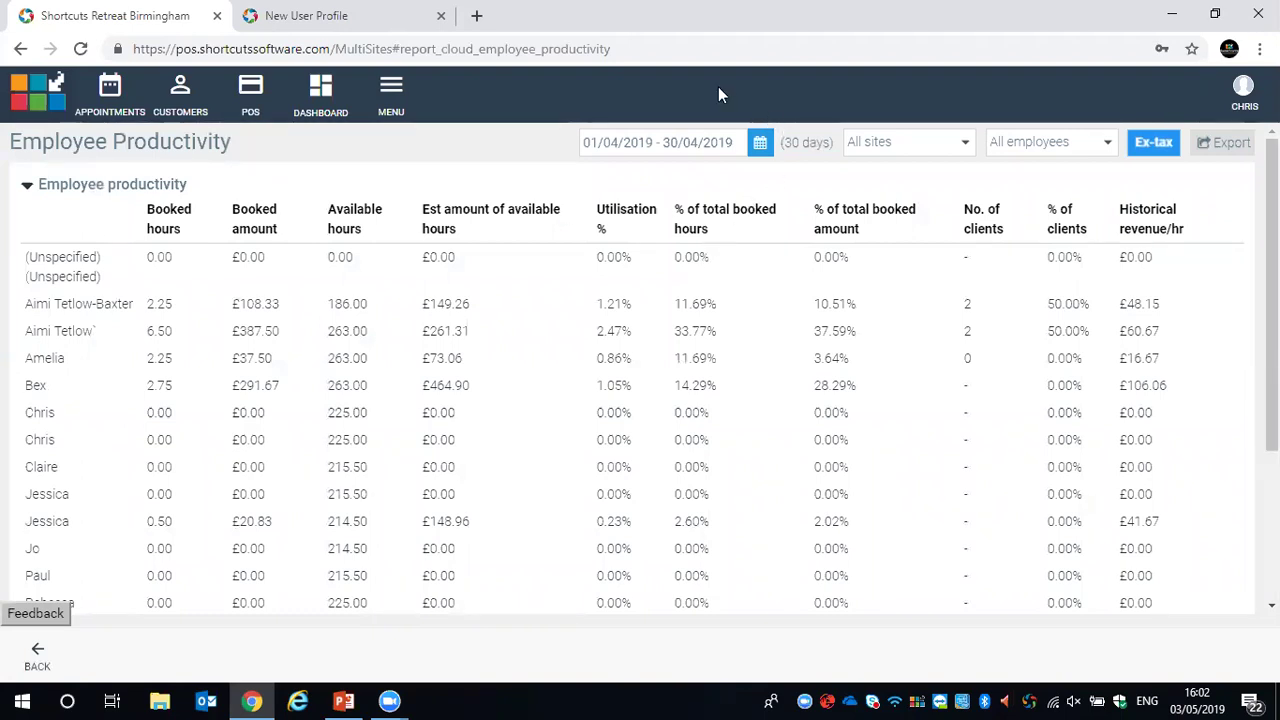
click(762, 148)
click(548, 150)
click(967, 146)
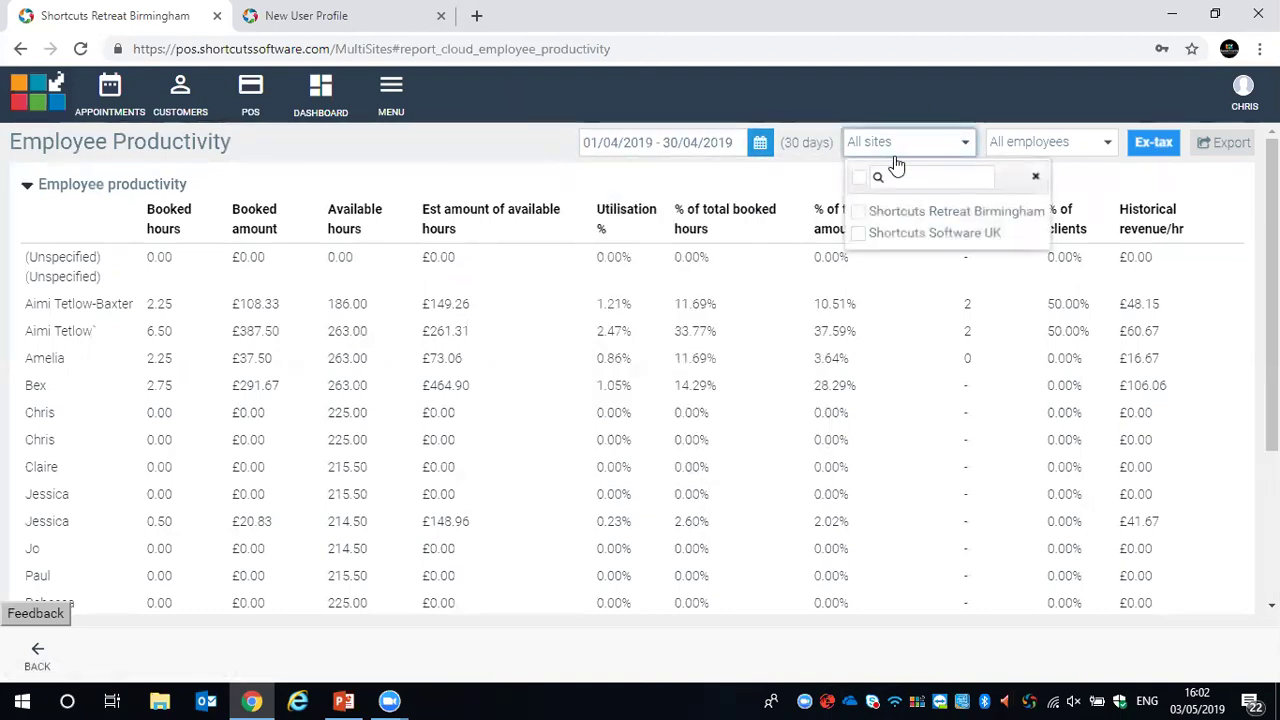
click(645, 176)
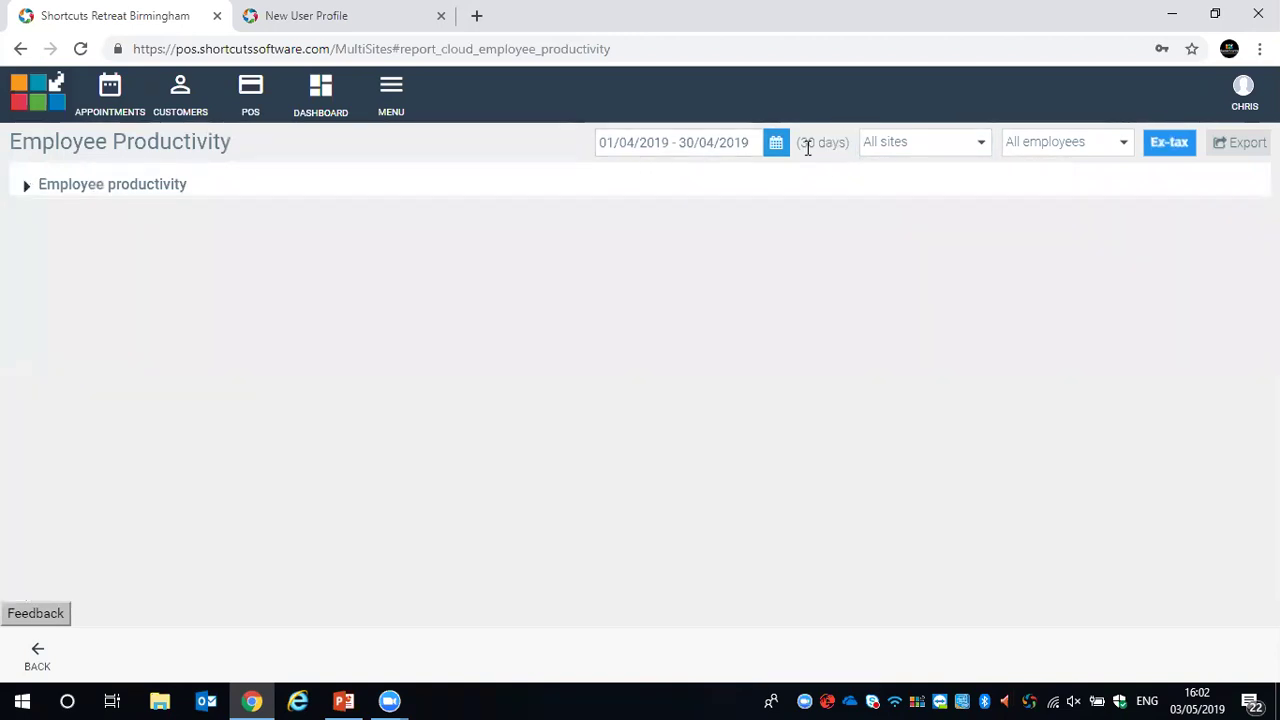
click(34, 191)
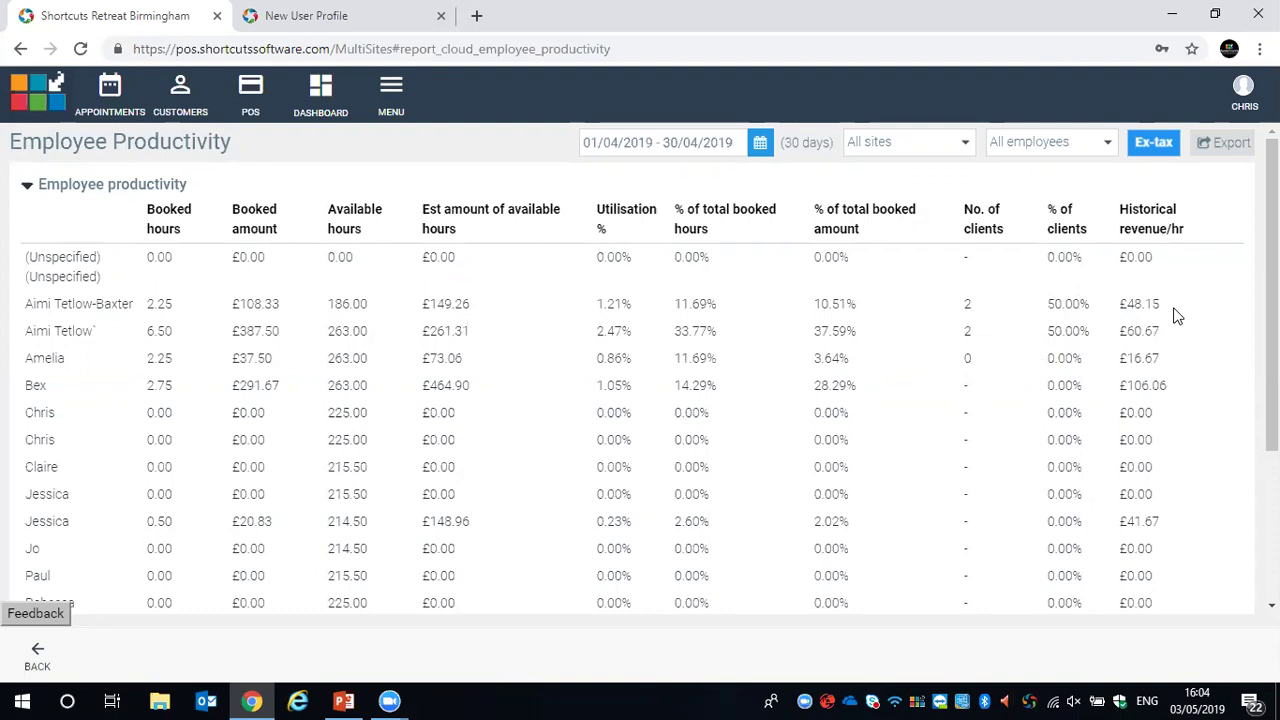
scroll(1135, 314, down, 3)
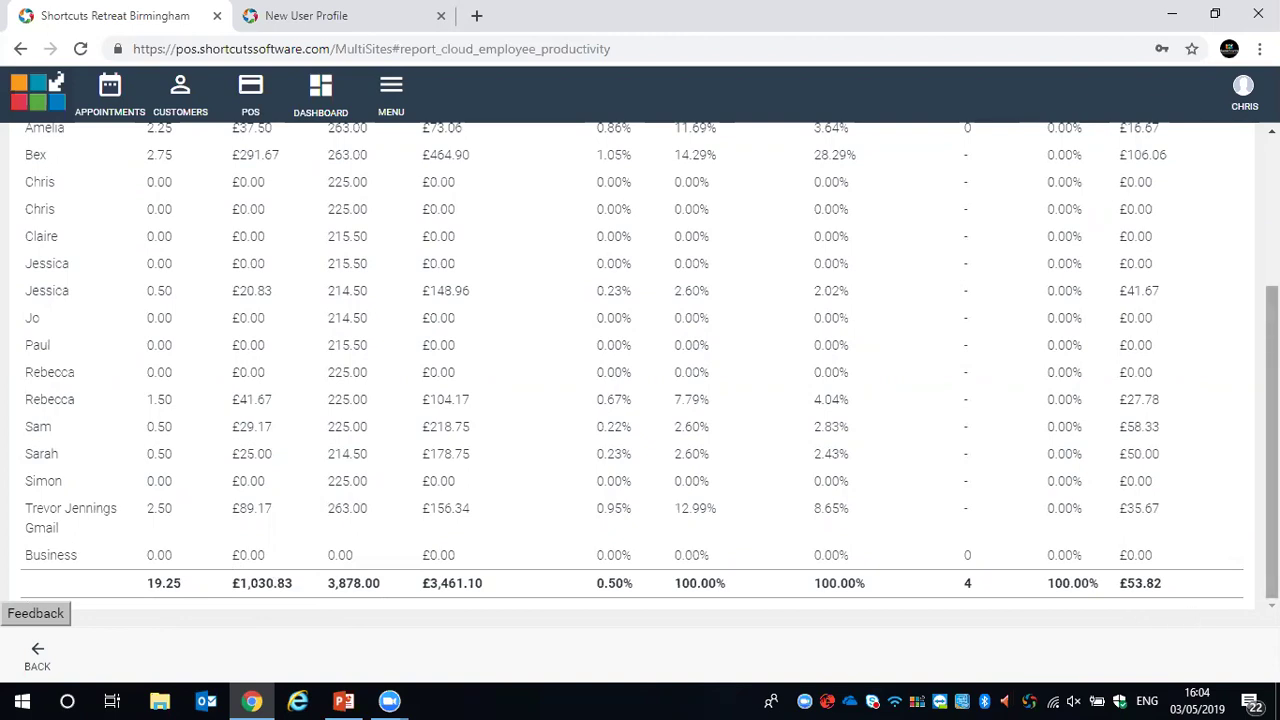
scroll(640, 368, up, 3)
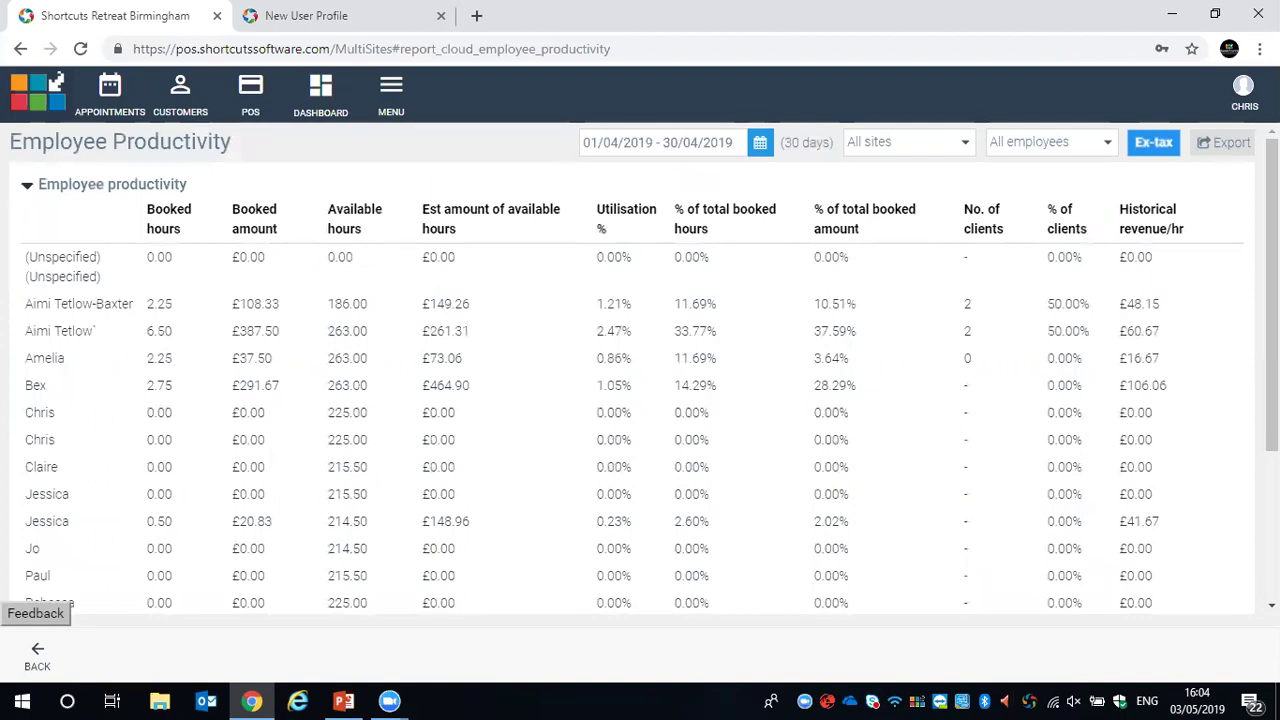
Open the April 2019 Trading summary showing £297.68 ex-tax net sales and £361.00 net receipts
click(395, 90)
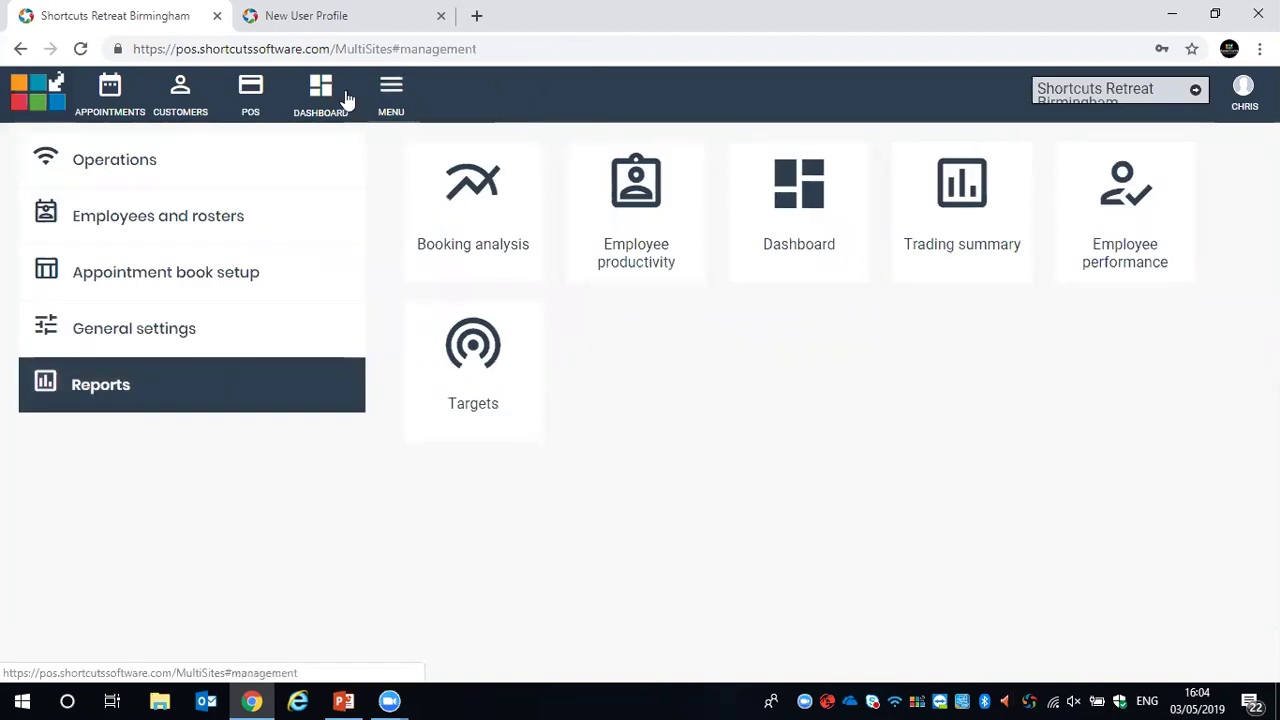
click(966, 185)
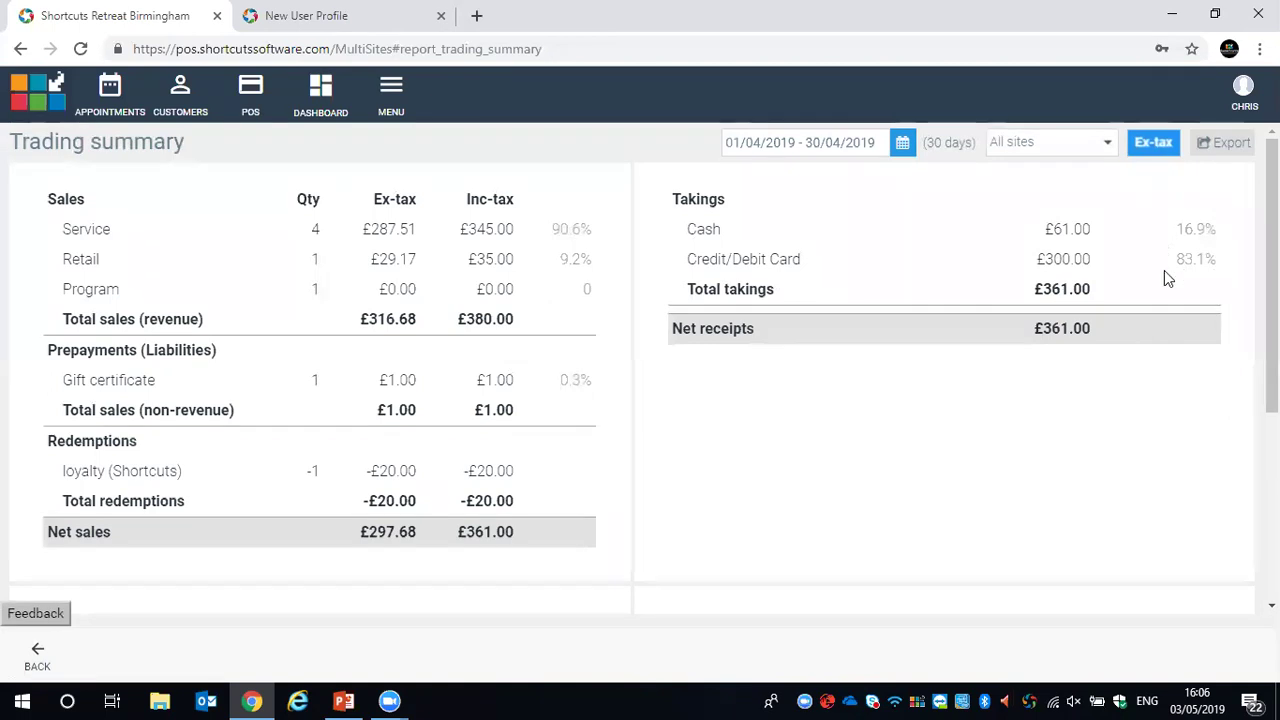
Scroll through the Trading summary, then open the April 2019 Employee performance report
scroll(1163, 272, down, 3)
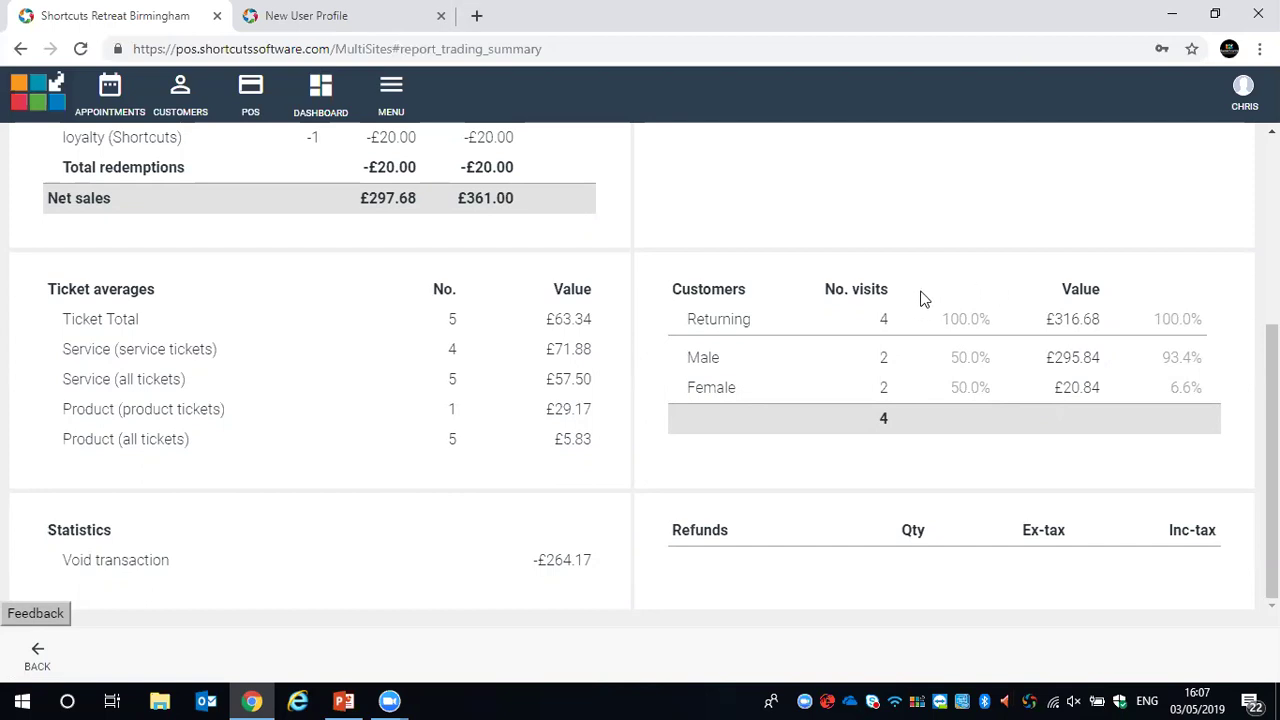
scroll(920, 300, up, 4)
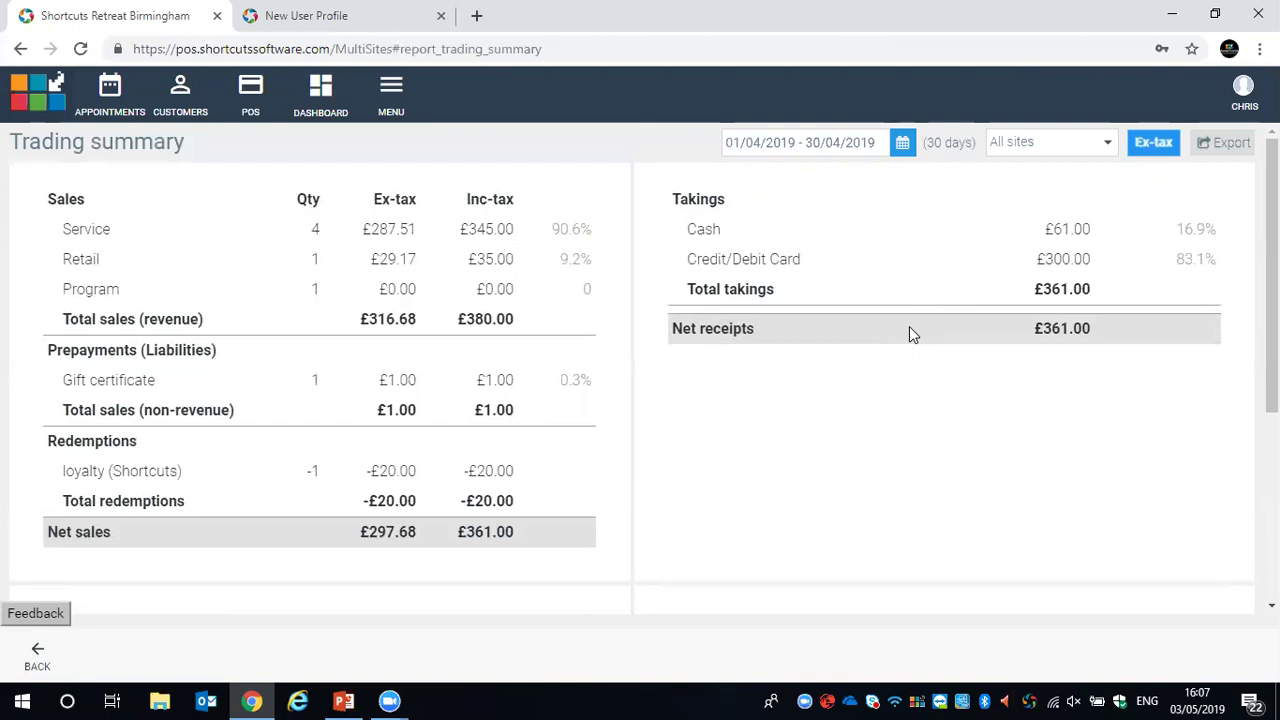
click(391, 92)
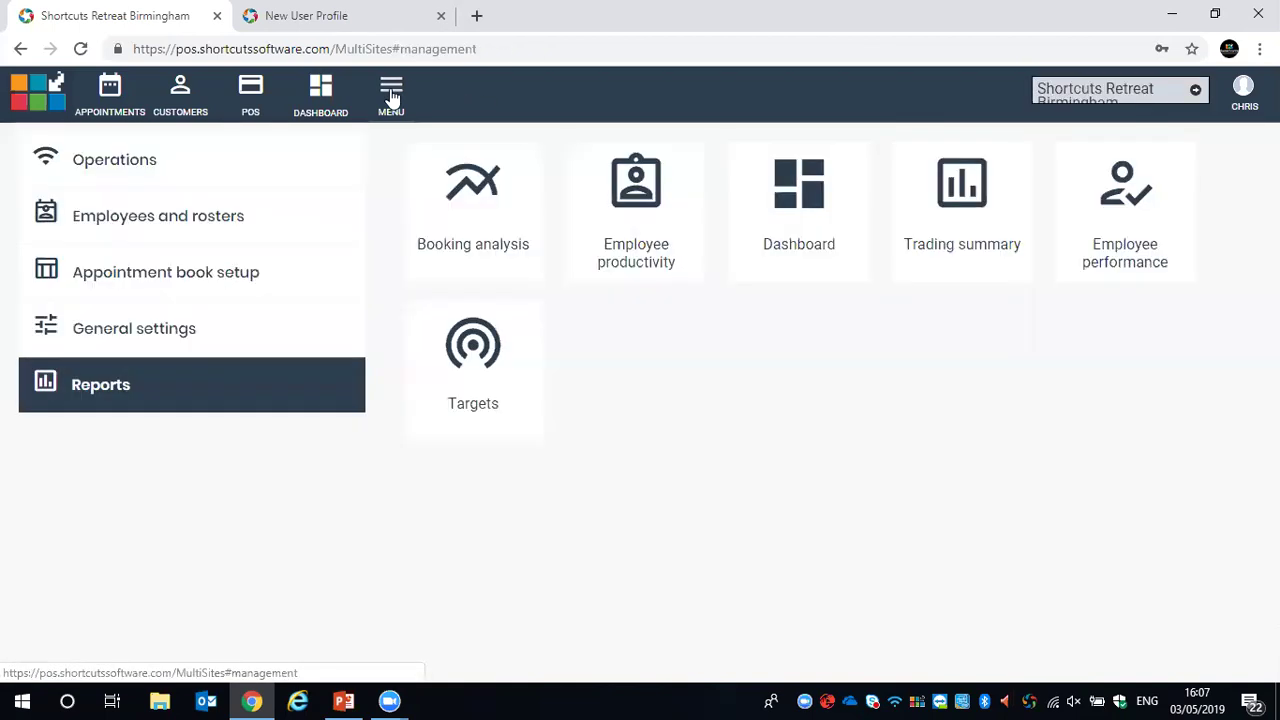
click(1110, 208)
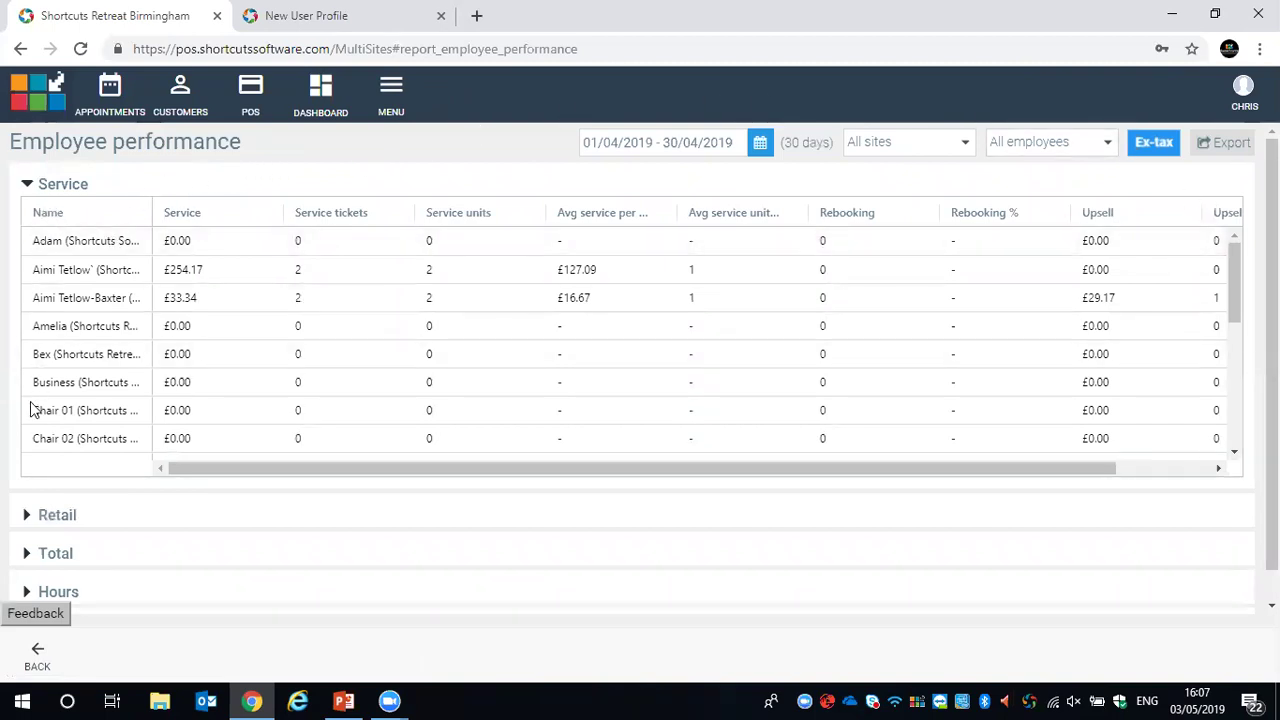
Widen the Avg service per service ticket and Avg service units columns, then scroll the Service table sideways
scroll(36, 415, down, 1)
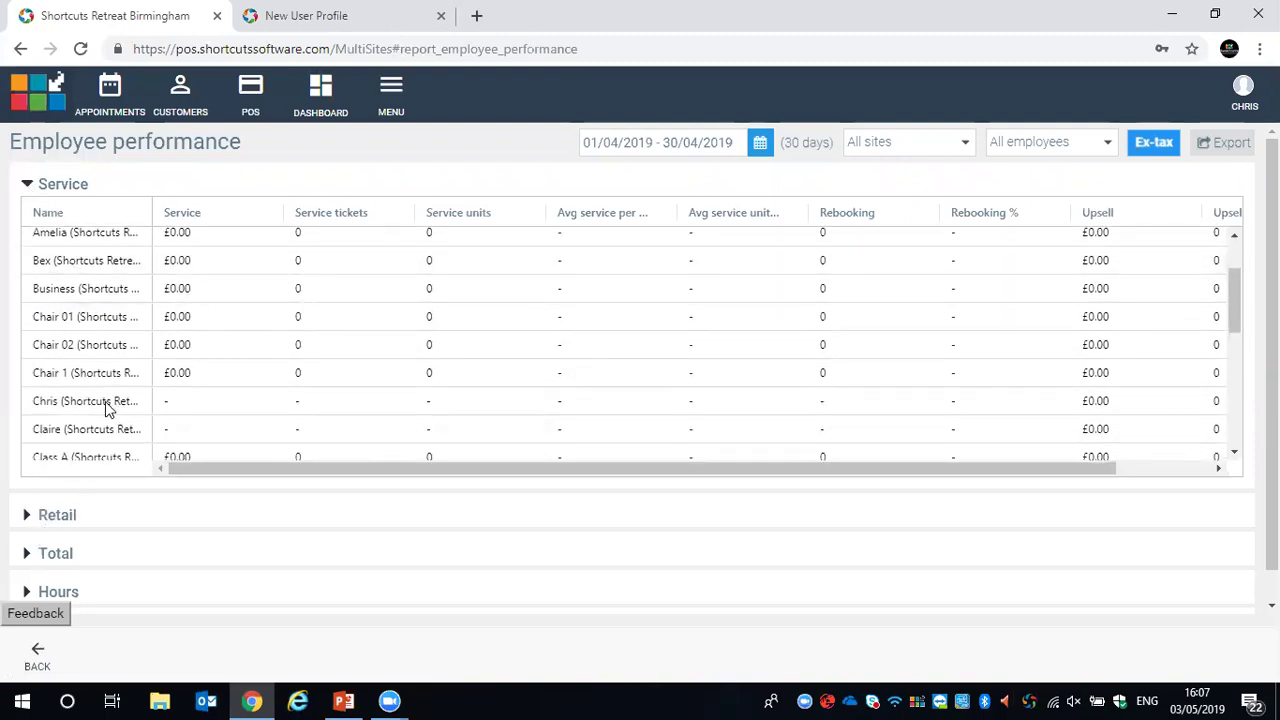
scroll(120, 402, up, 1)
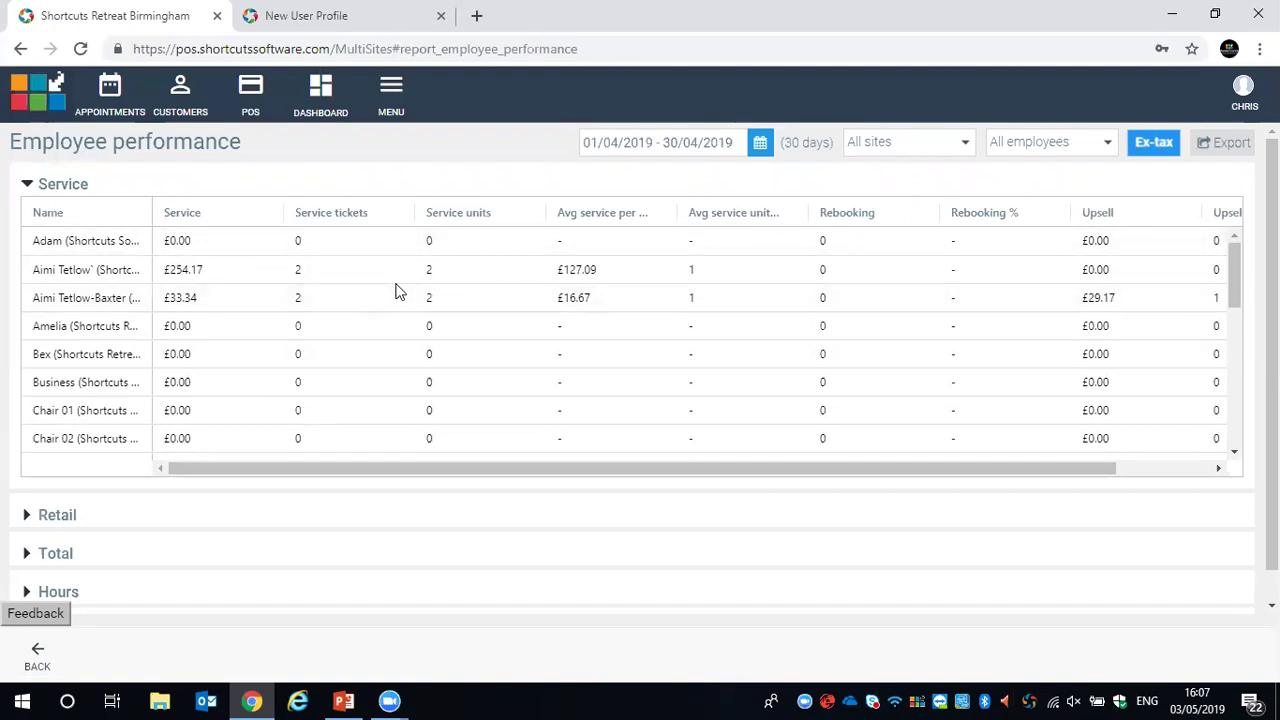
drag(675, 208, 746, 208)
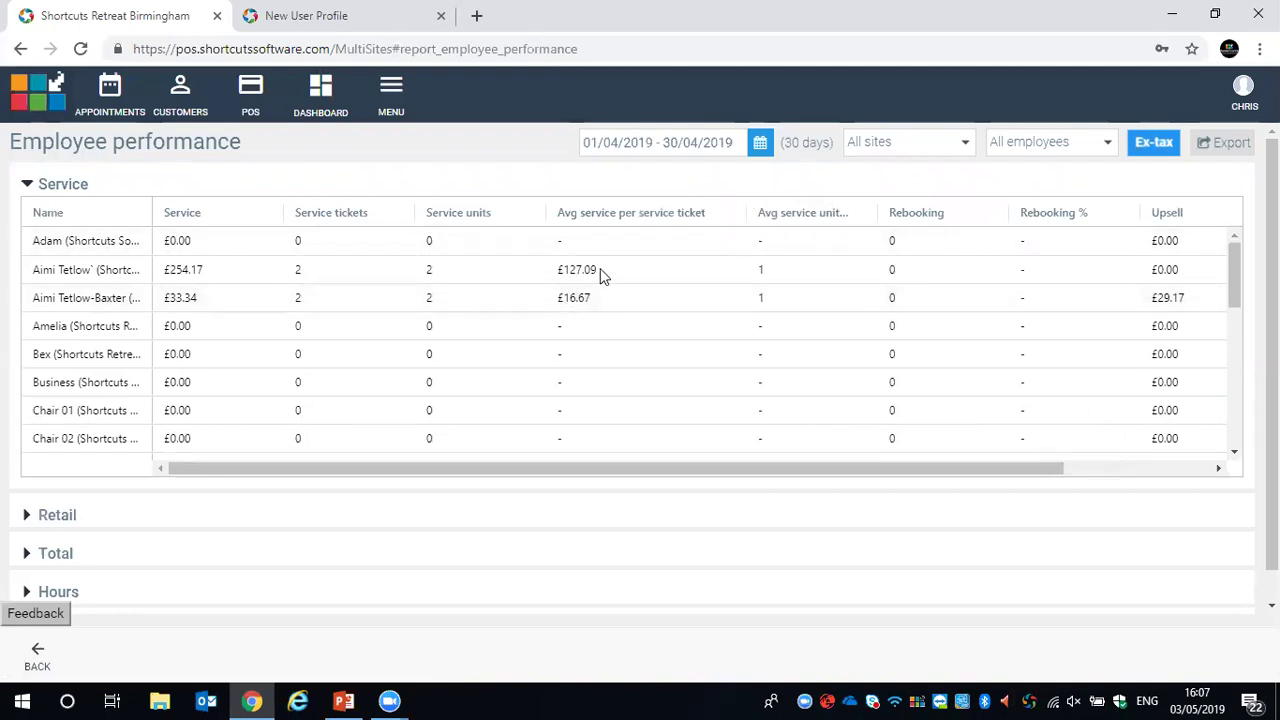
drag(873, 210, 974, 214)
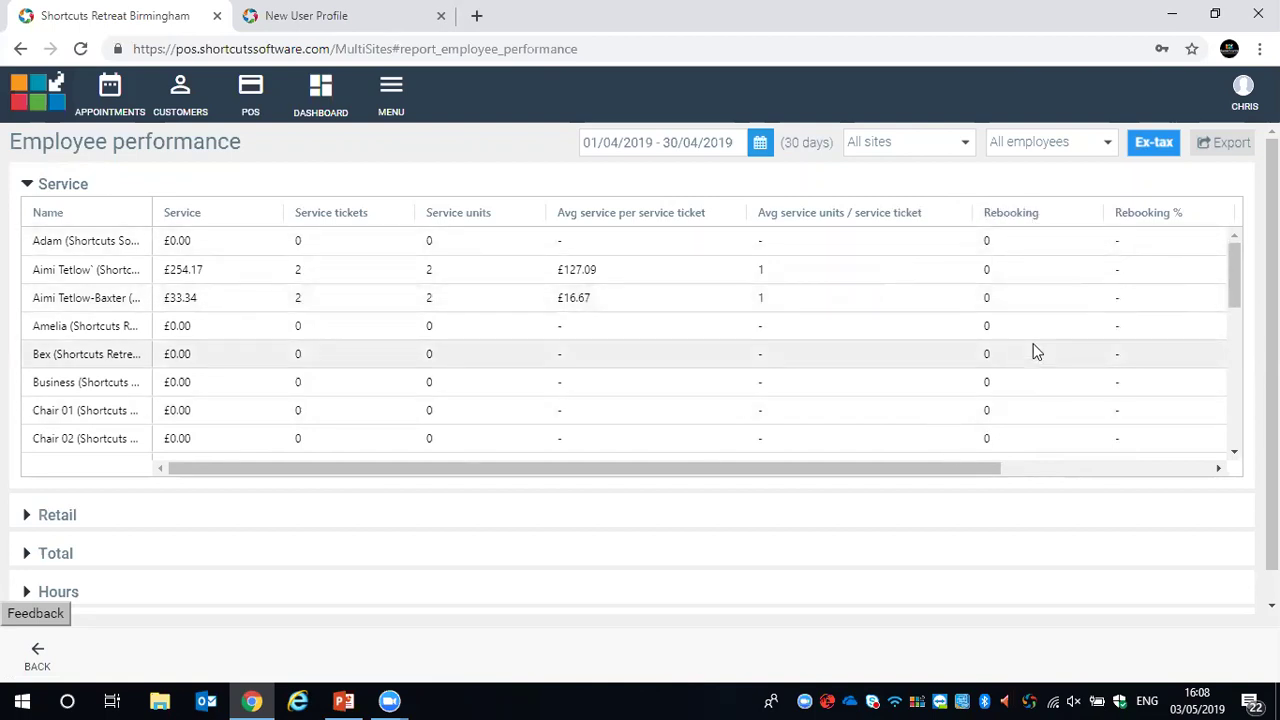
drag(963, 470, 1086, 480)
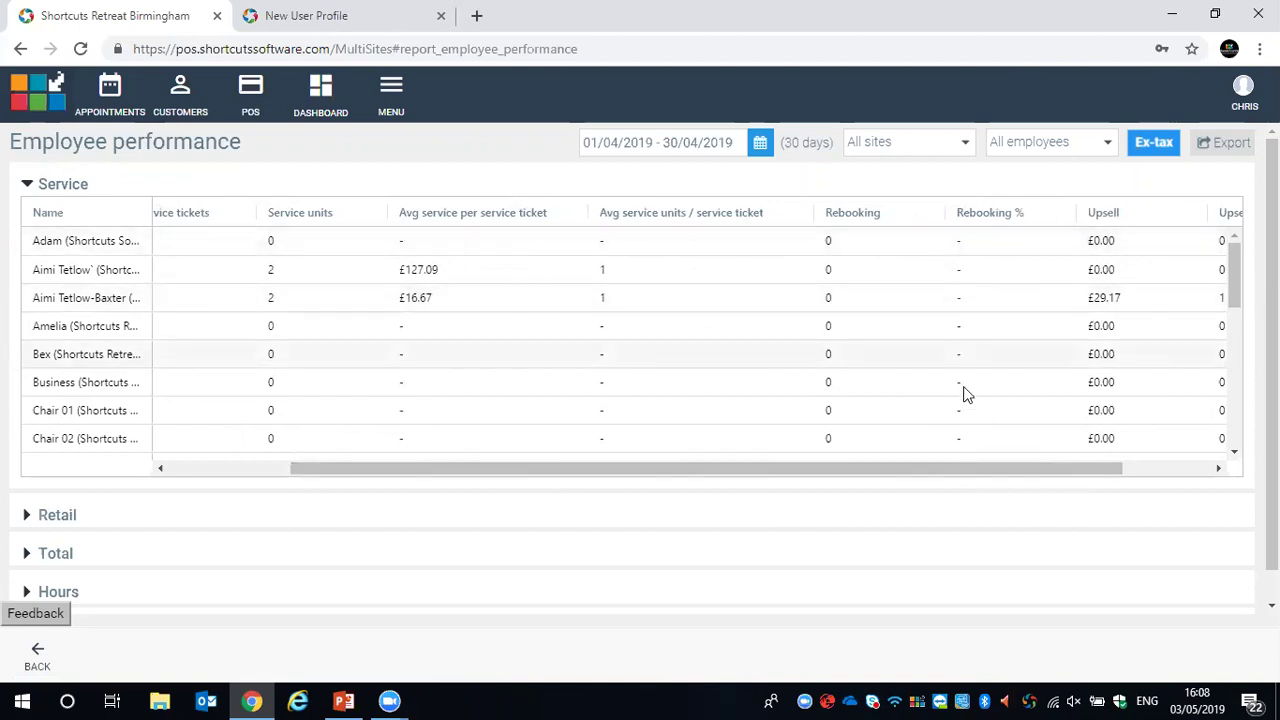
drag(982, 470, 1054, 462)
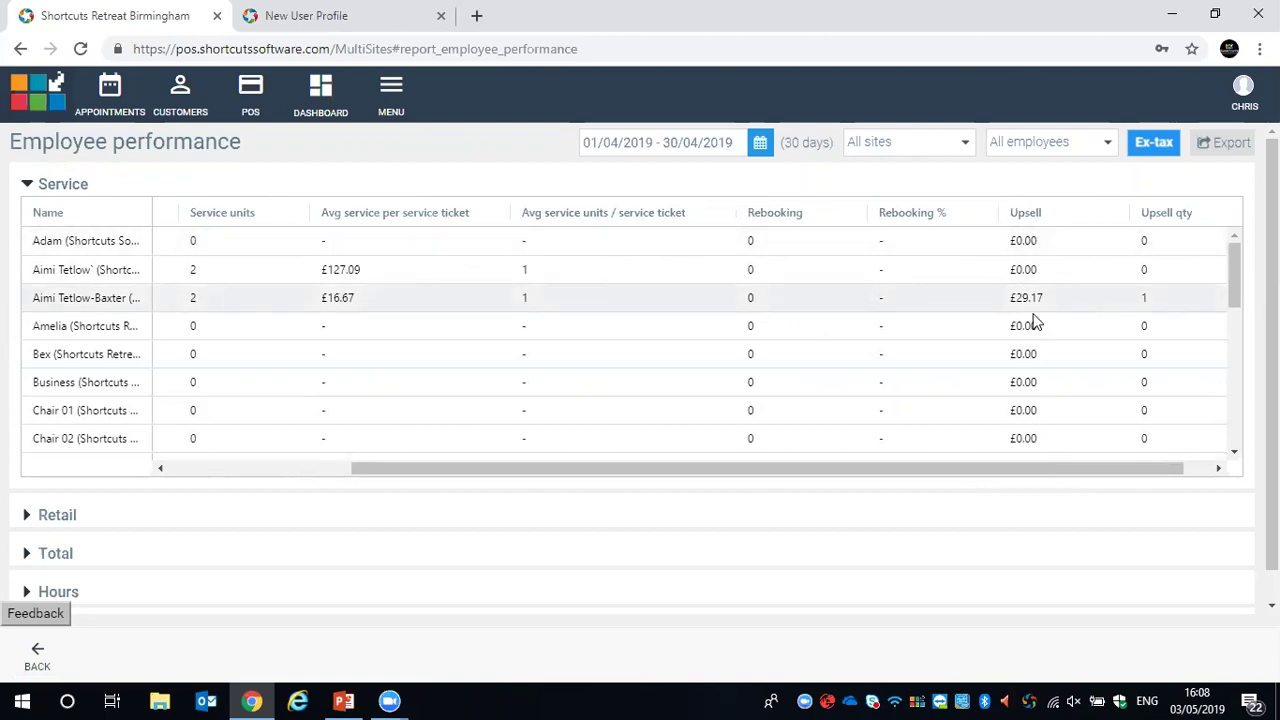
drag(997, 467, 1072, 474)
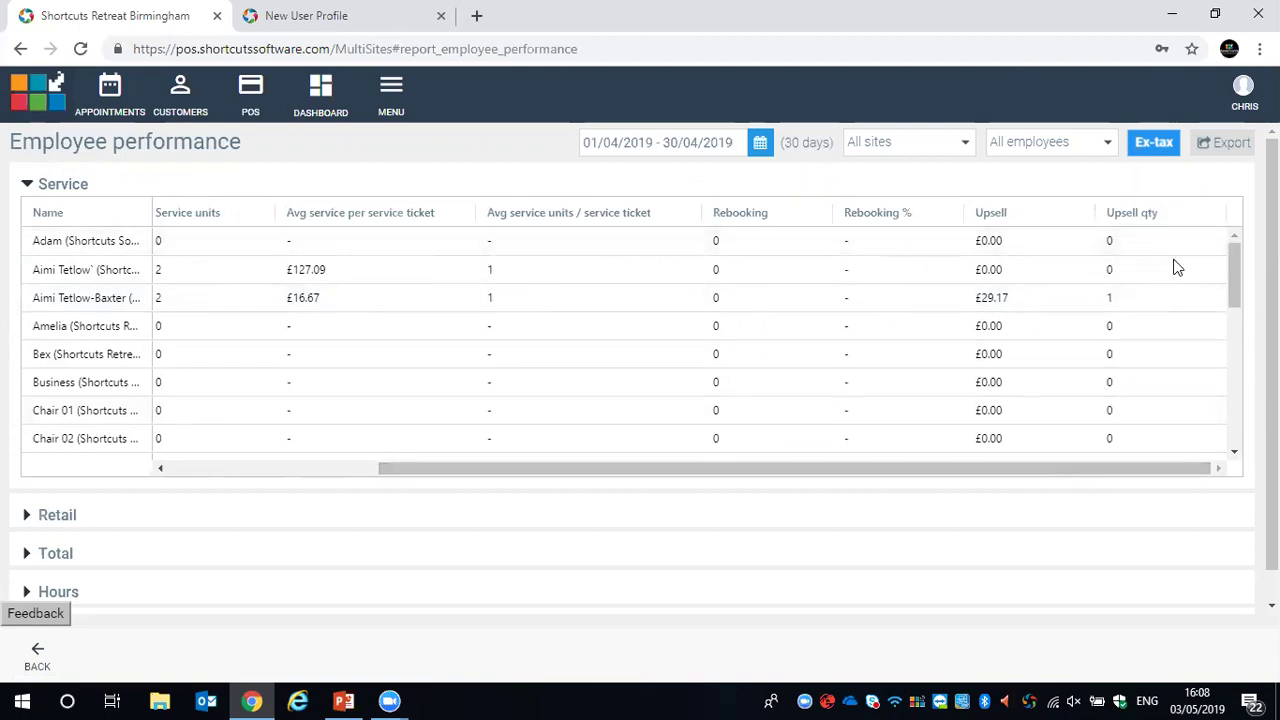
drag(1083, 467, 940, 480)
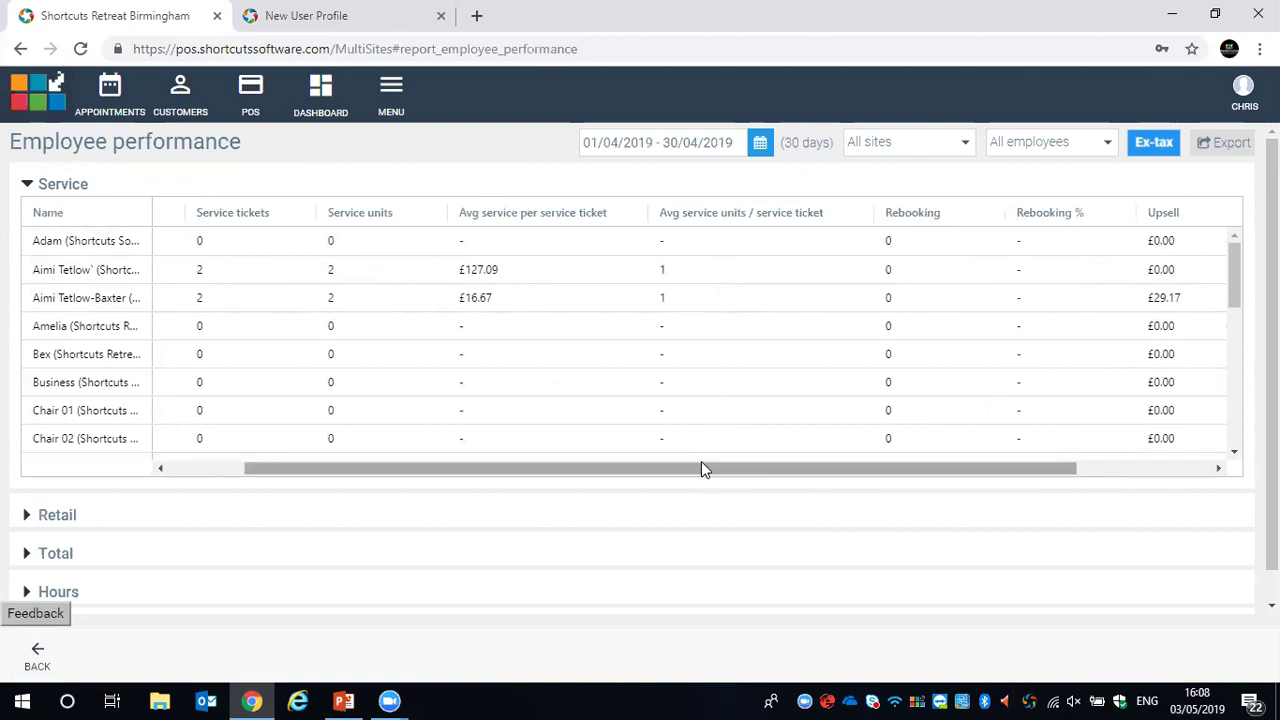
scroll(660, 430, down, 1)
scroll(600, 420, up, 1)
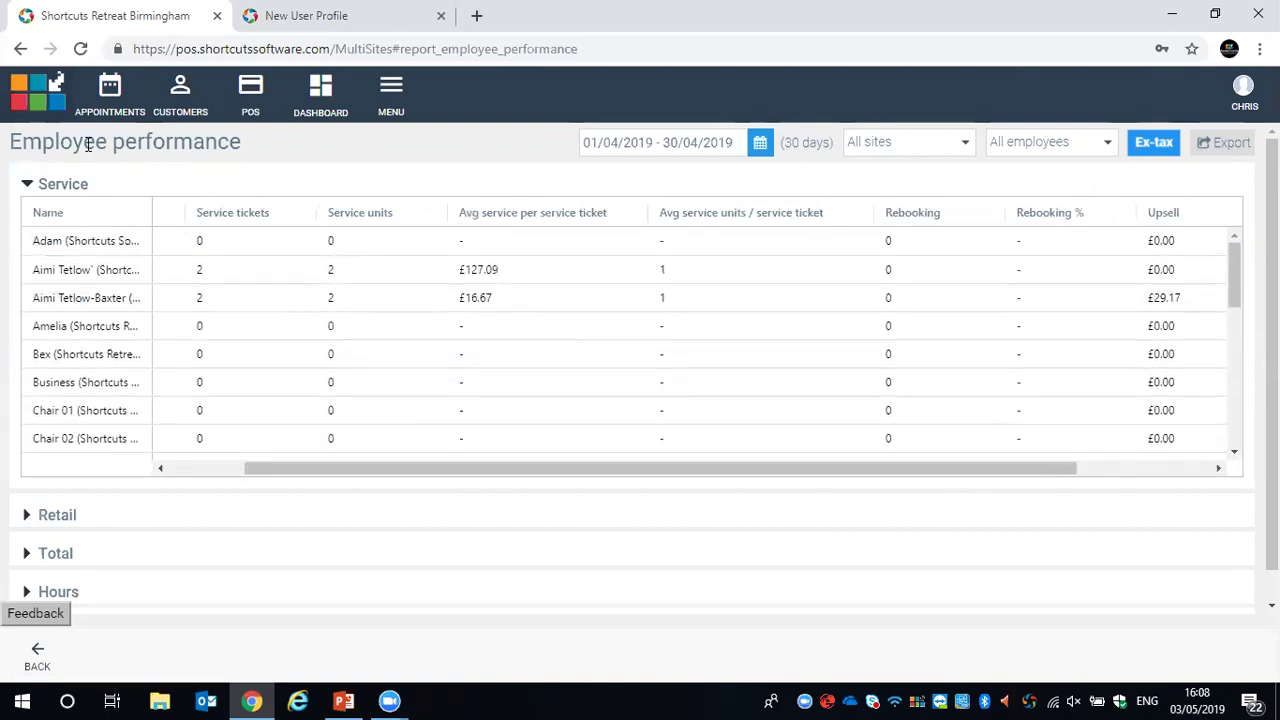
Collapse Service, expand Retail to review its figures, then collapse Retail again
click(28, 186)
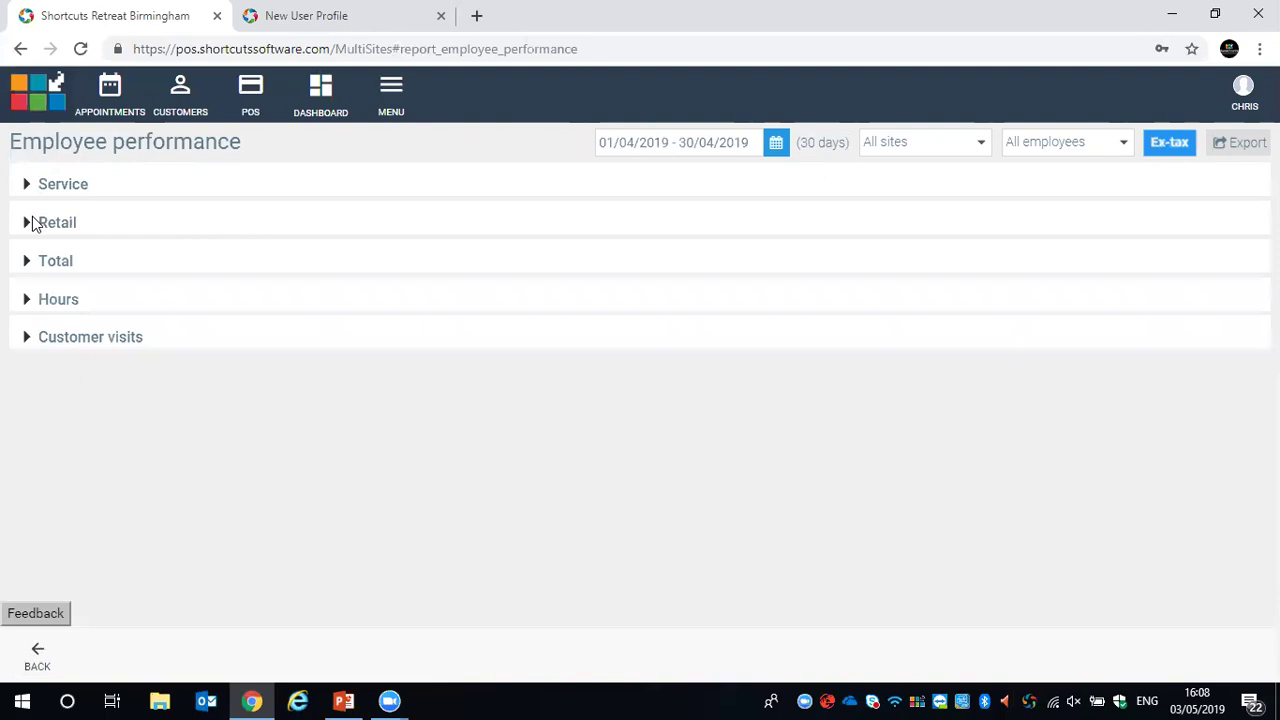
click(29, 222)
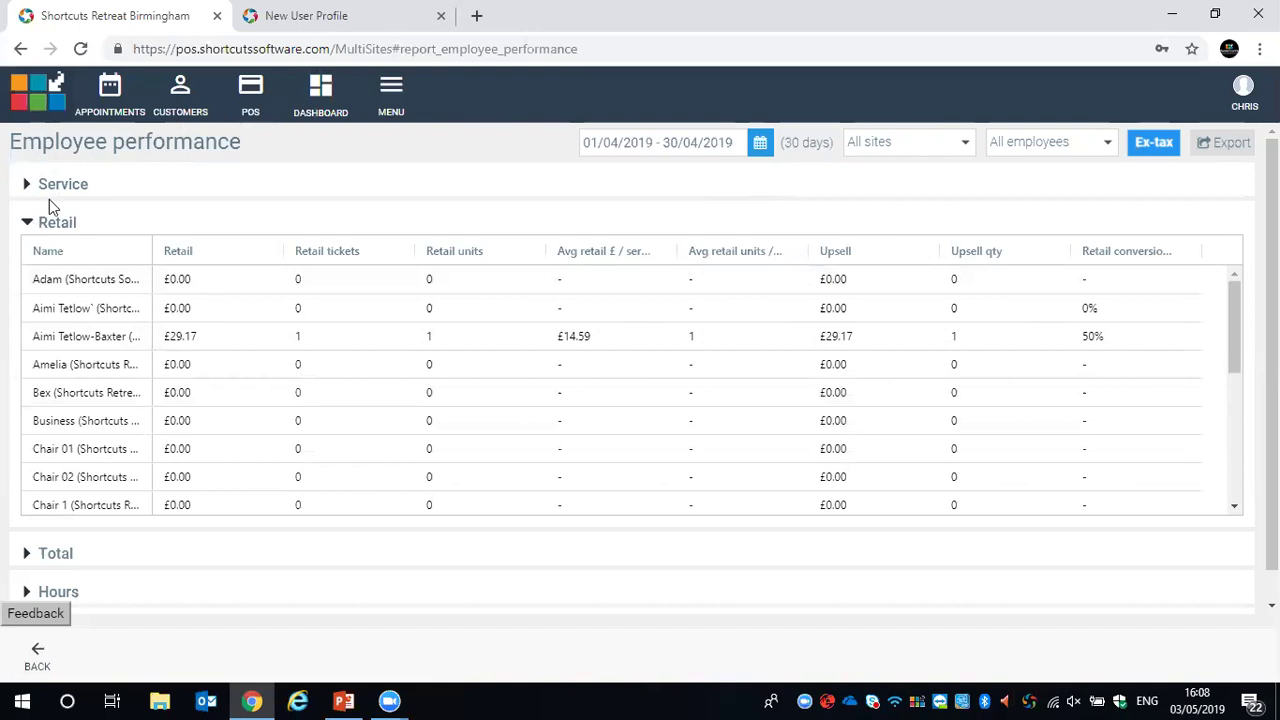
click(28, 223)
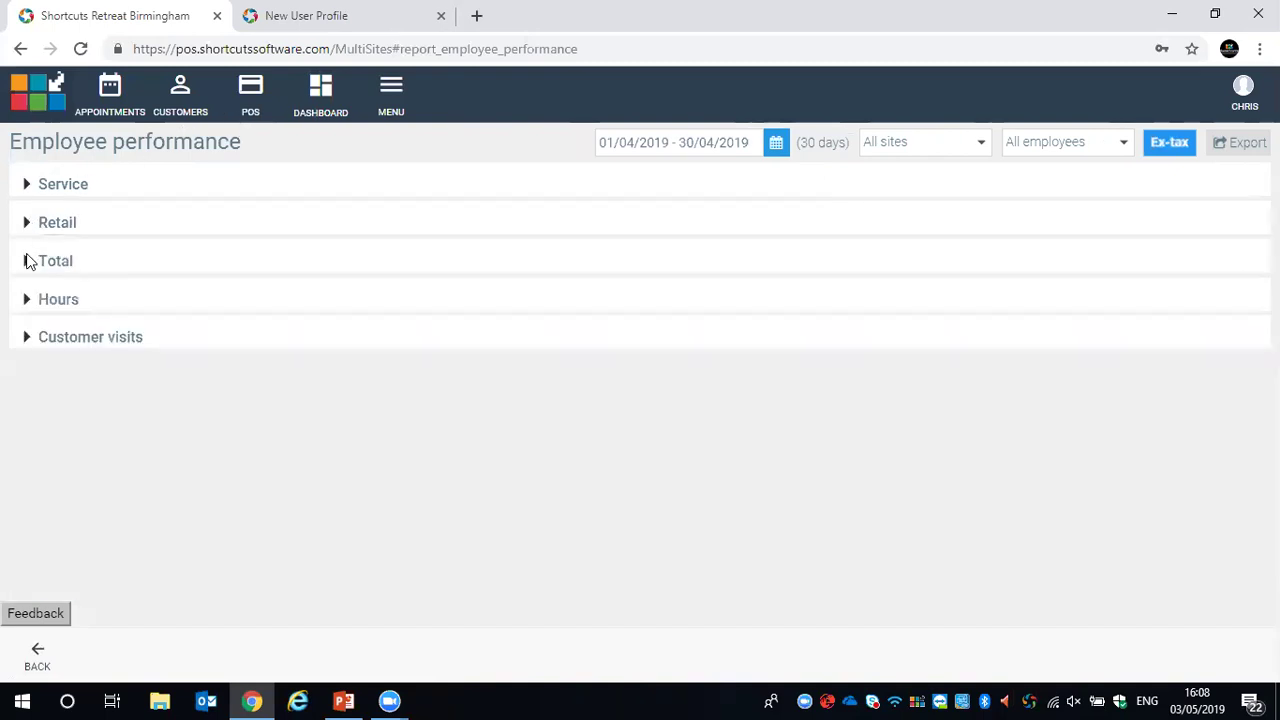
Expand the Total section and widen the Discount/promo Qty column to read its figures
click(28, 261)
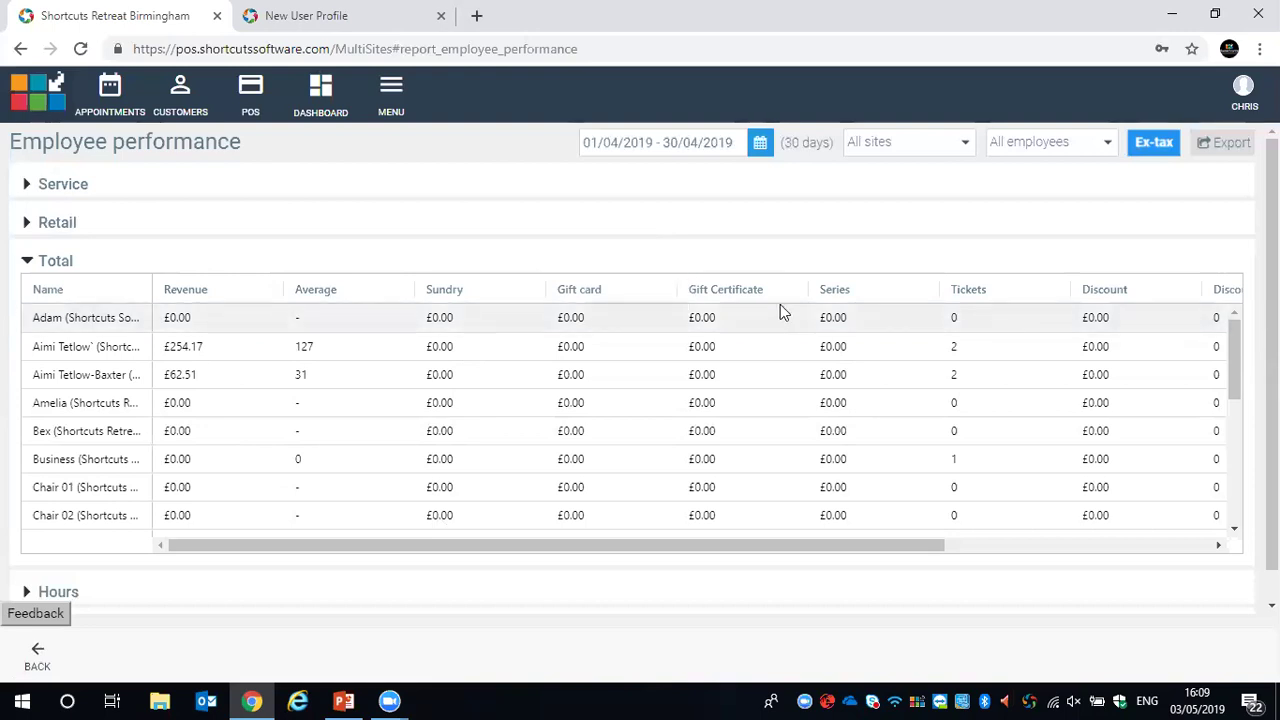
drag(849, 546, 1026, 534)
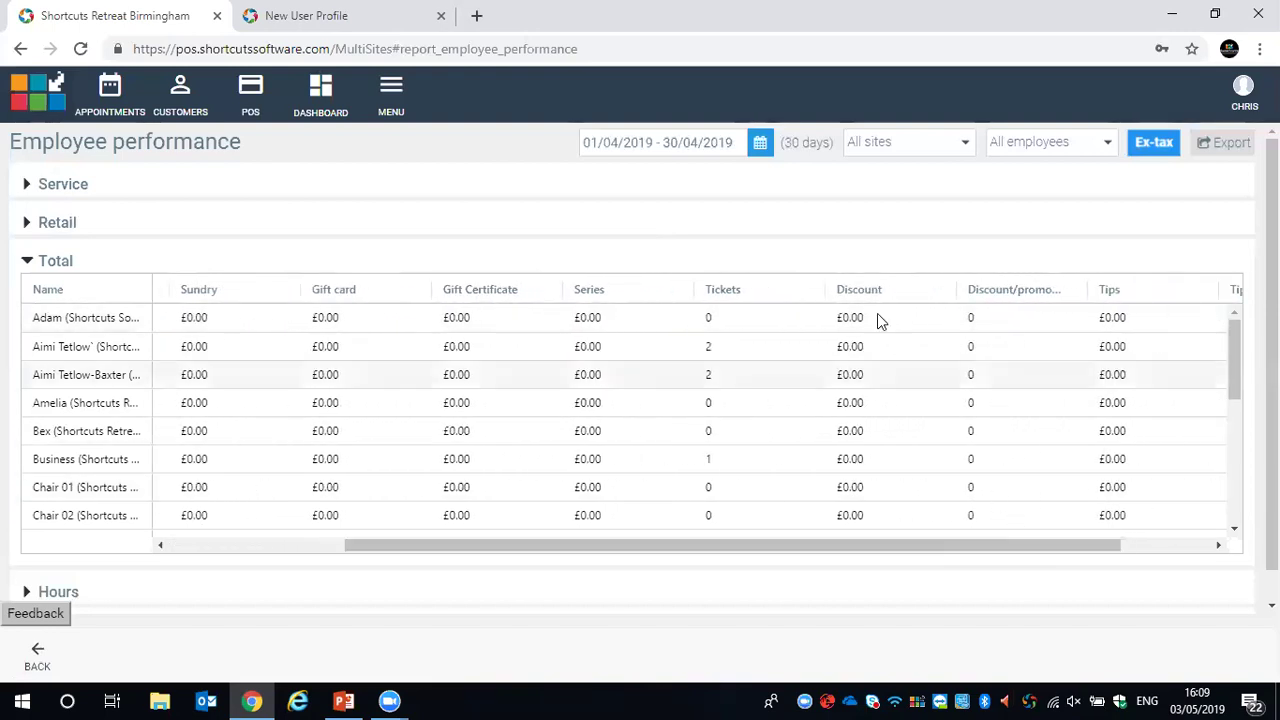
drag(1087, 289, 1119, 289)
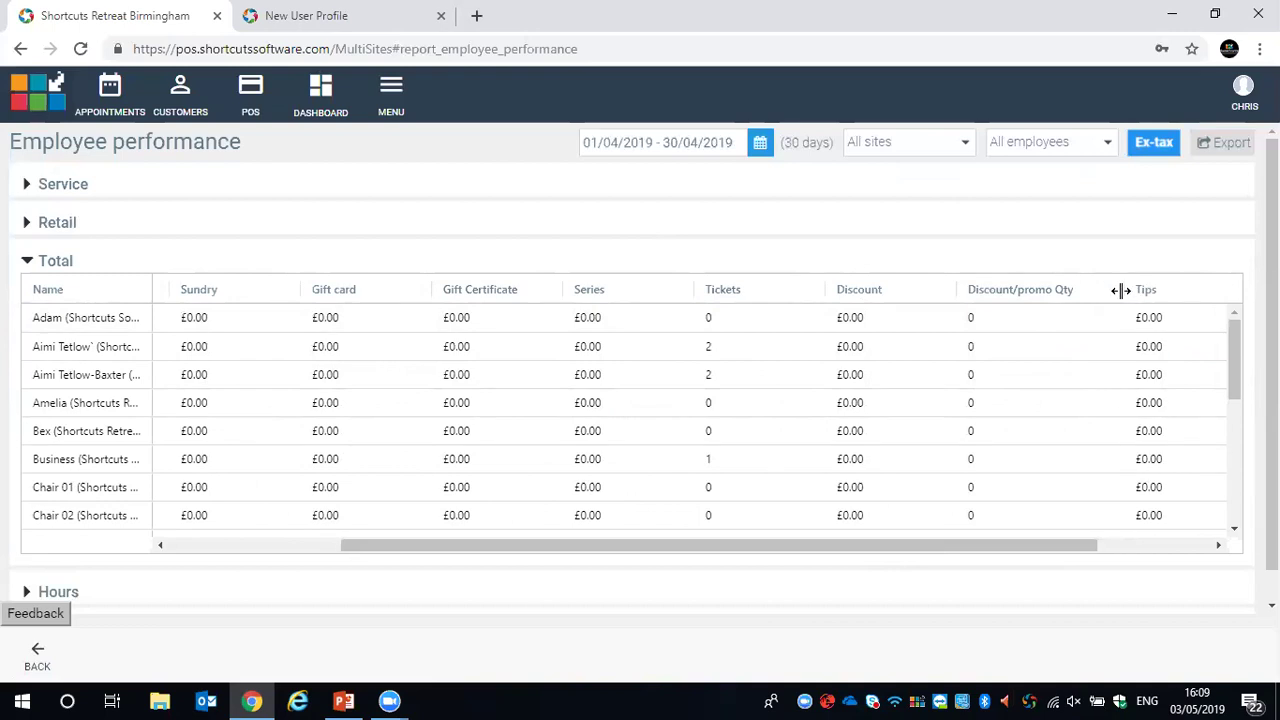
drag(1062, 546, 1146, 534)
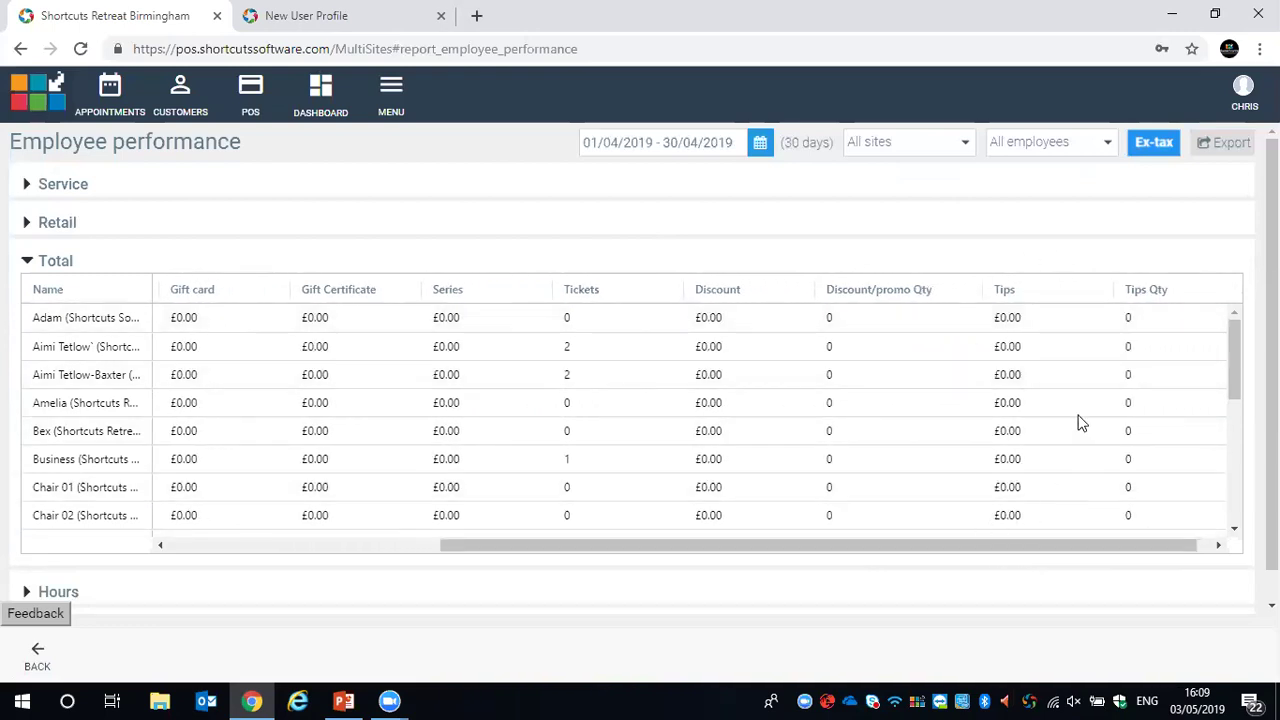
drag(1148, 551, 611, 546)
Collapse Total and show the Hours table of productivity %, worked and booked hours
scroll(430, 222, down, 1)
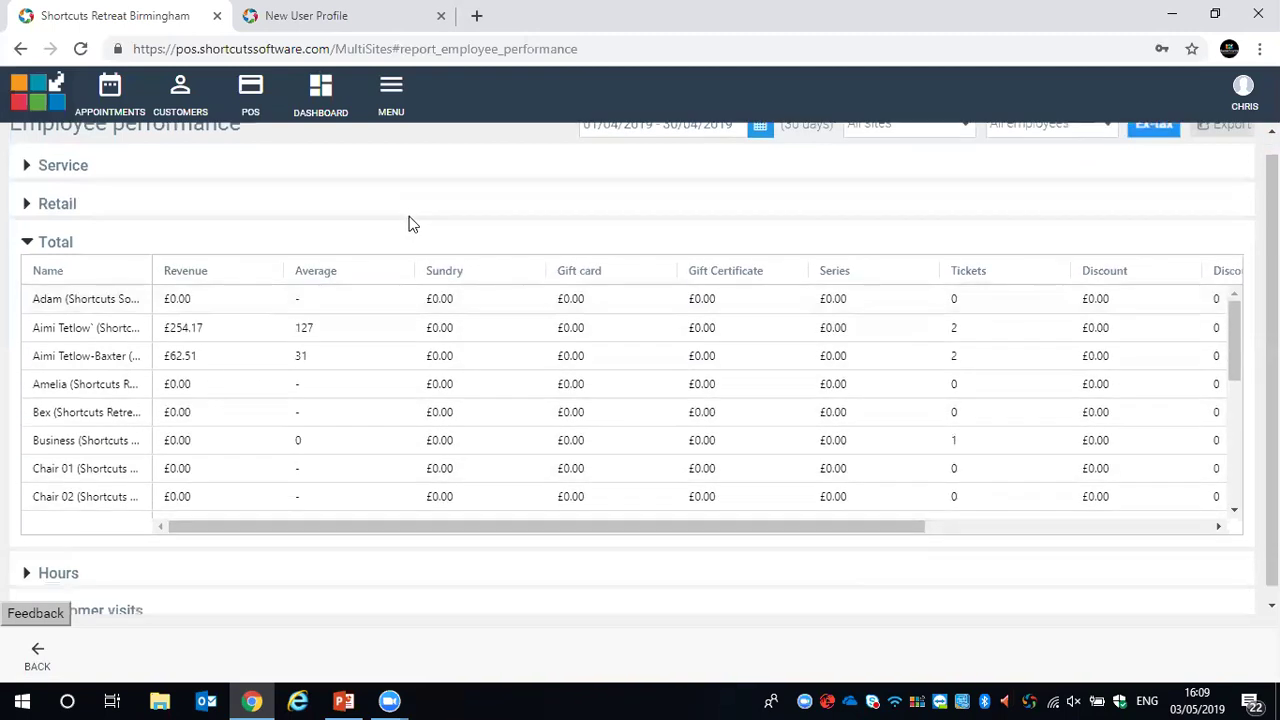
click(27, 231)
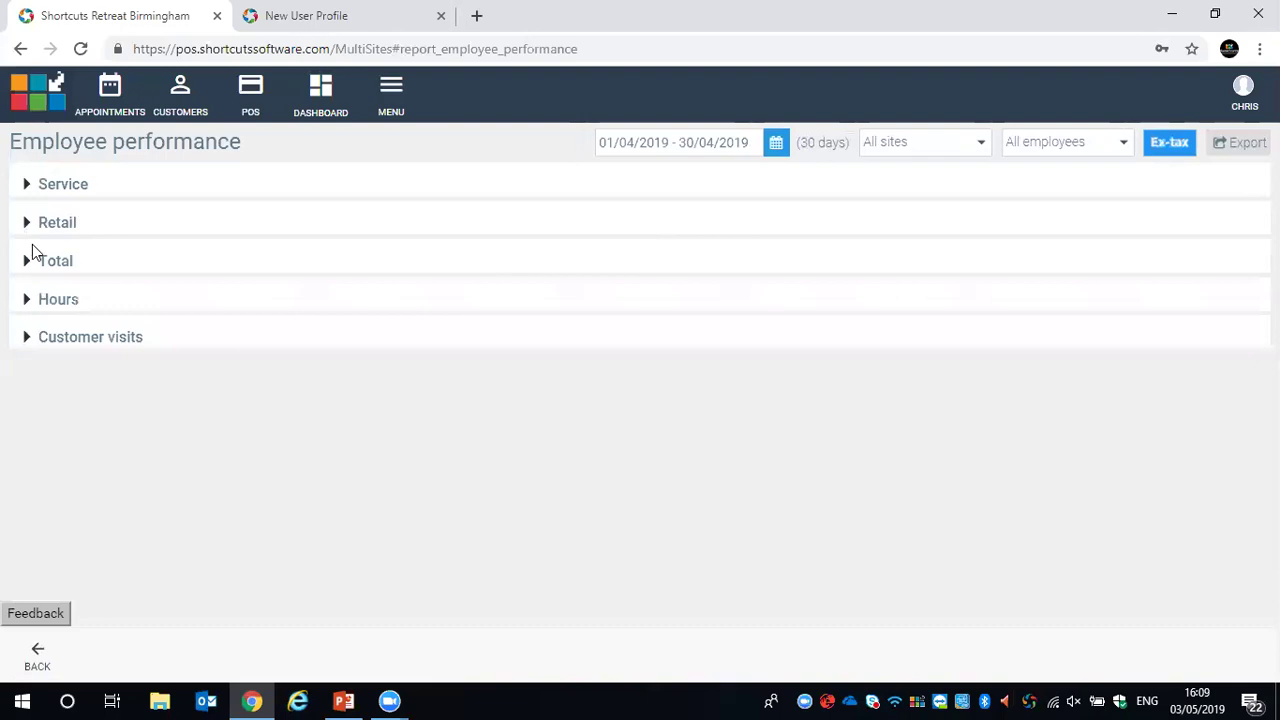
click(28, 300)
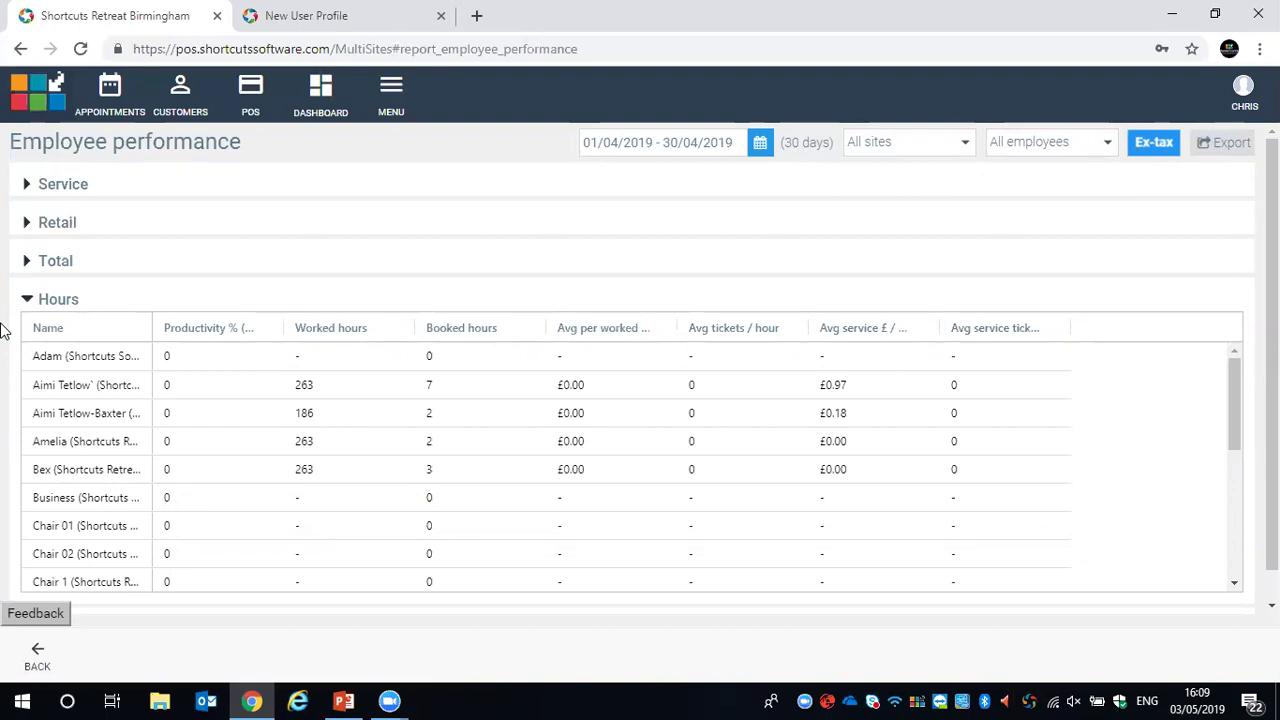
Widen the Productivity, Avg per worked hour, Avg service £ / hour and last Hours columns
drag(283, 325, 384, 333)
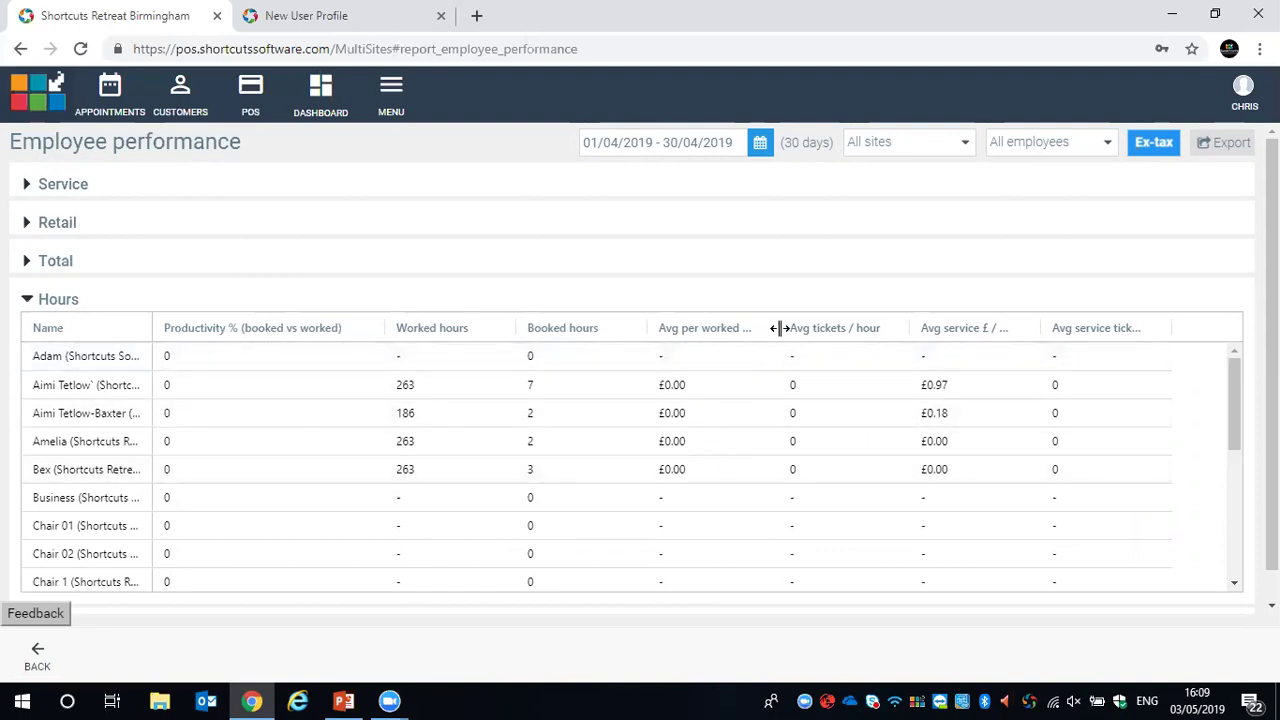
drag(779, 328, 817, 330)
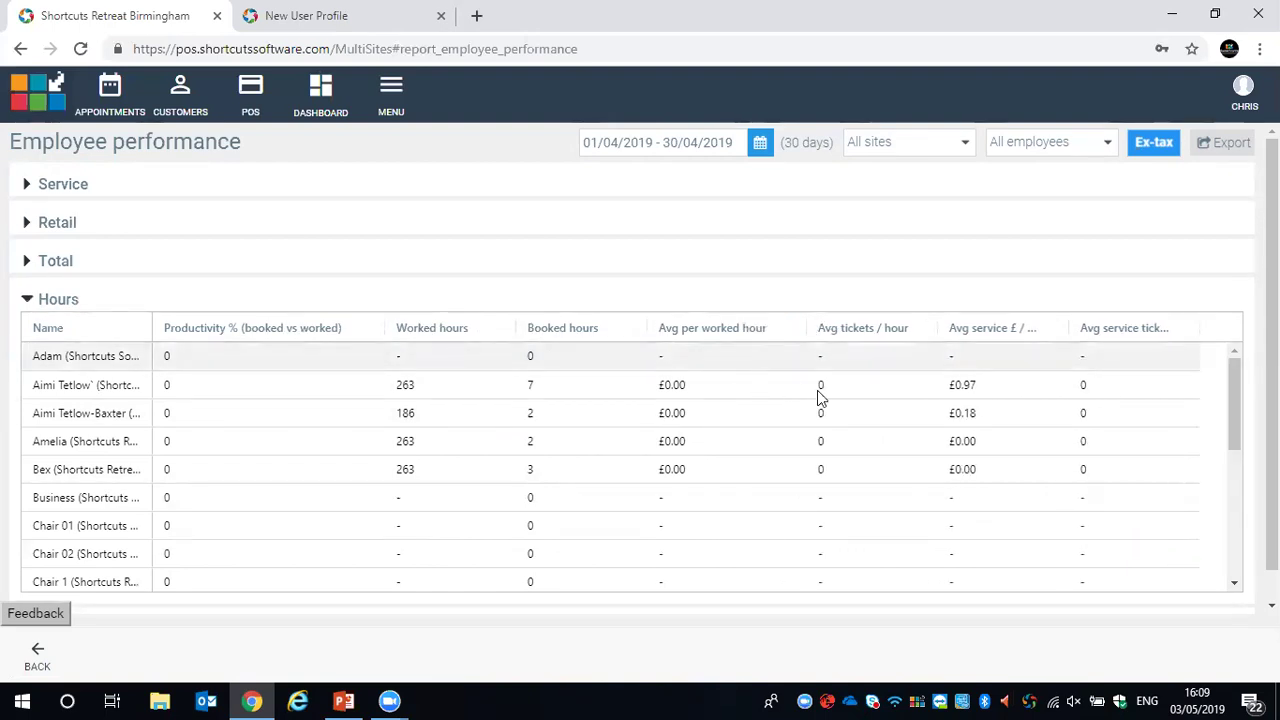
drag(1066, 328, 1100, 334)
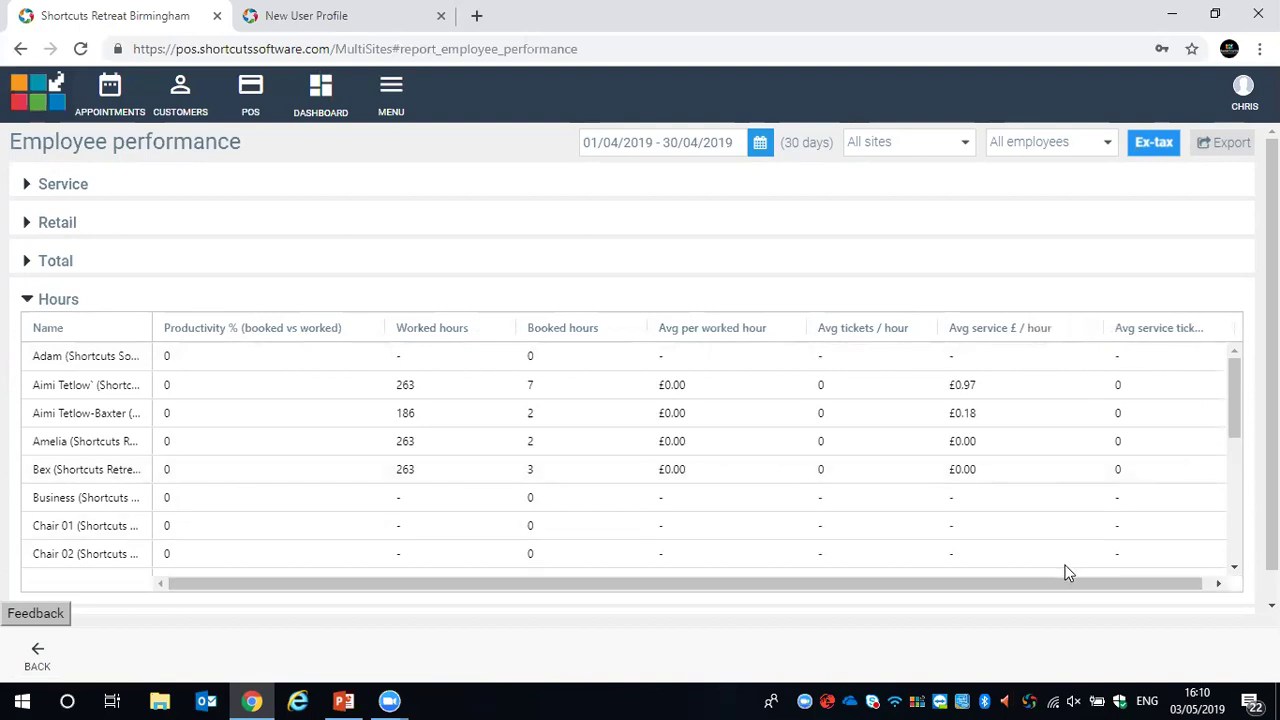
drag(1106, 581, 1114, 581)
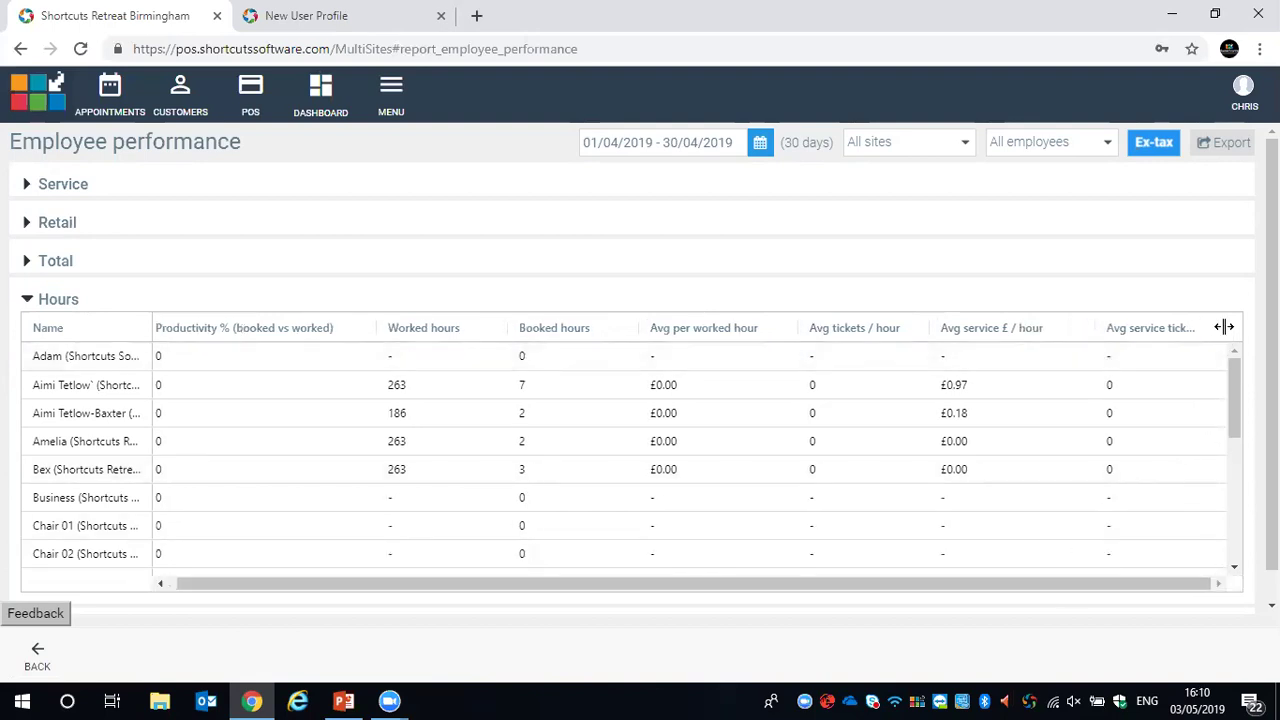
drag(1223, 328, 1250, 328)
scroll(727, 213, down, 1)
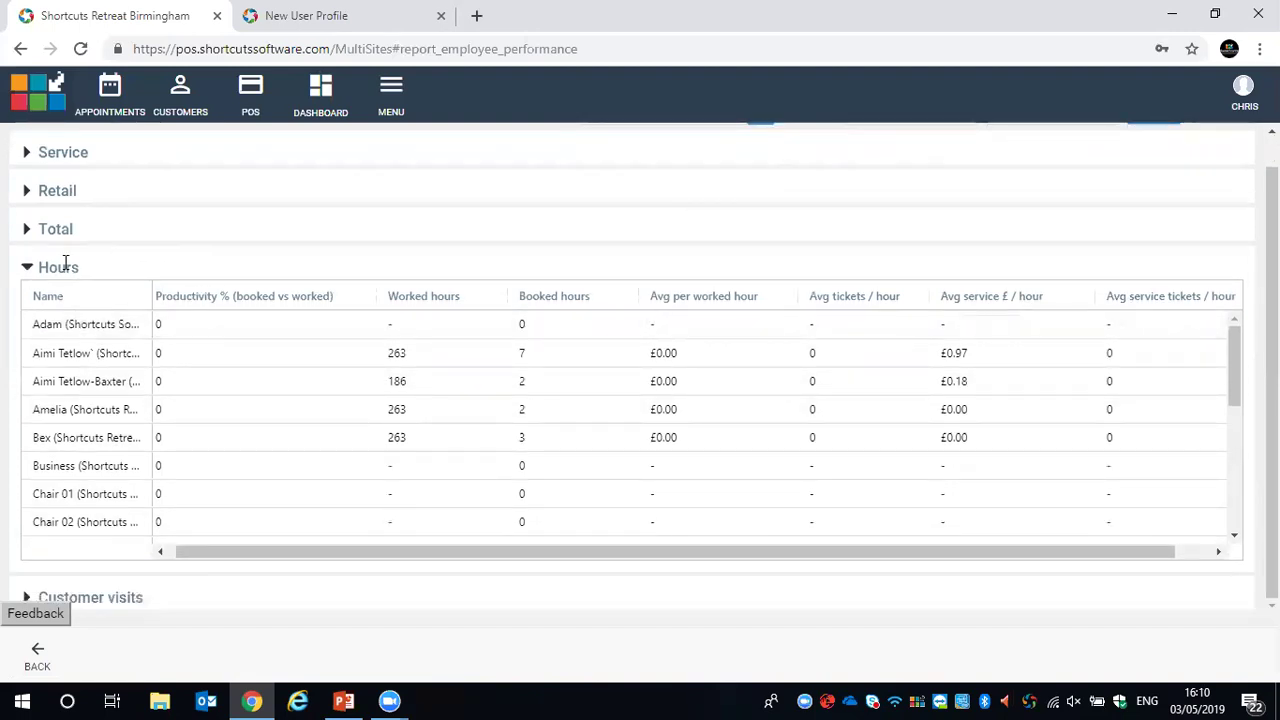
Swap Hours for the Customer visits table showing visits, walk-ins, new, returning and male counts
click(29, 271)
click(27, 337)
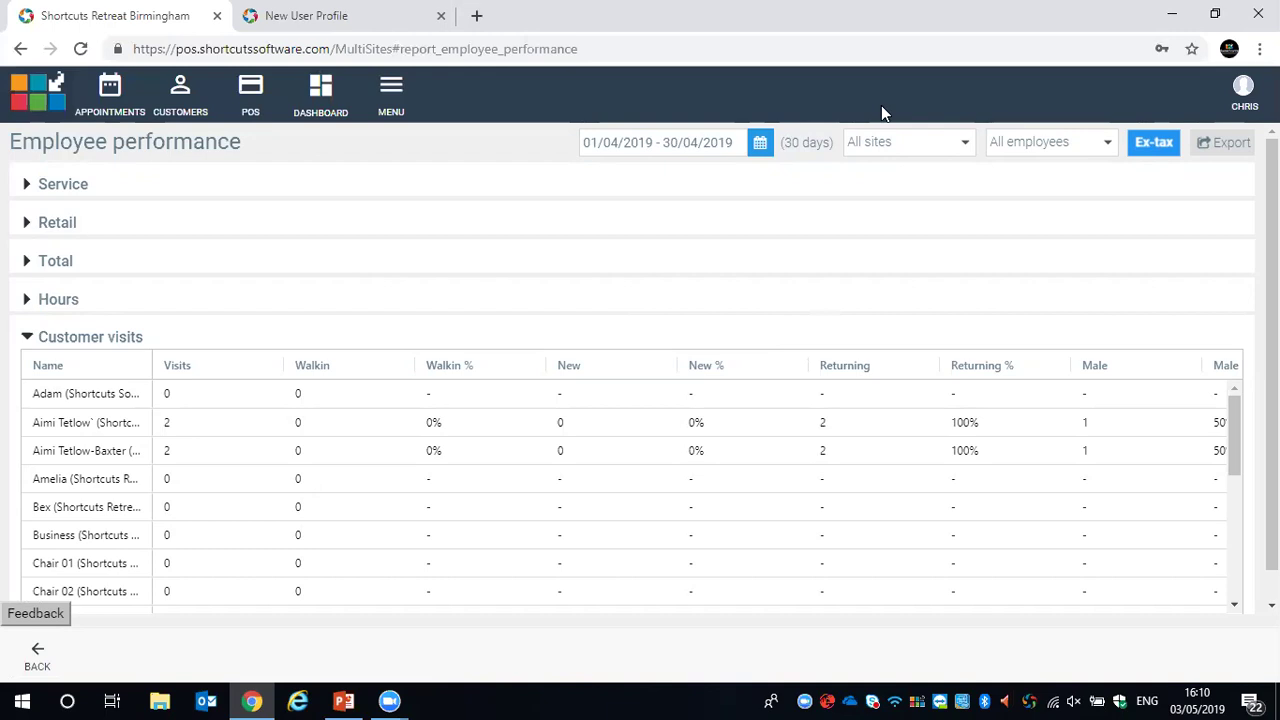
scroll(1006, 374, down, 5)
scroll(1010, 443, down, 5)
scroll(1000, 480, up, 6)
scroll(1037, 306, up, 1)
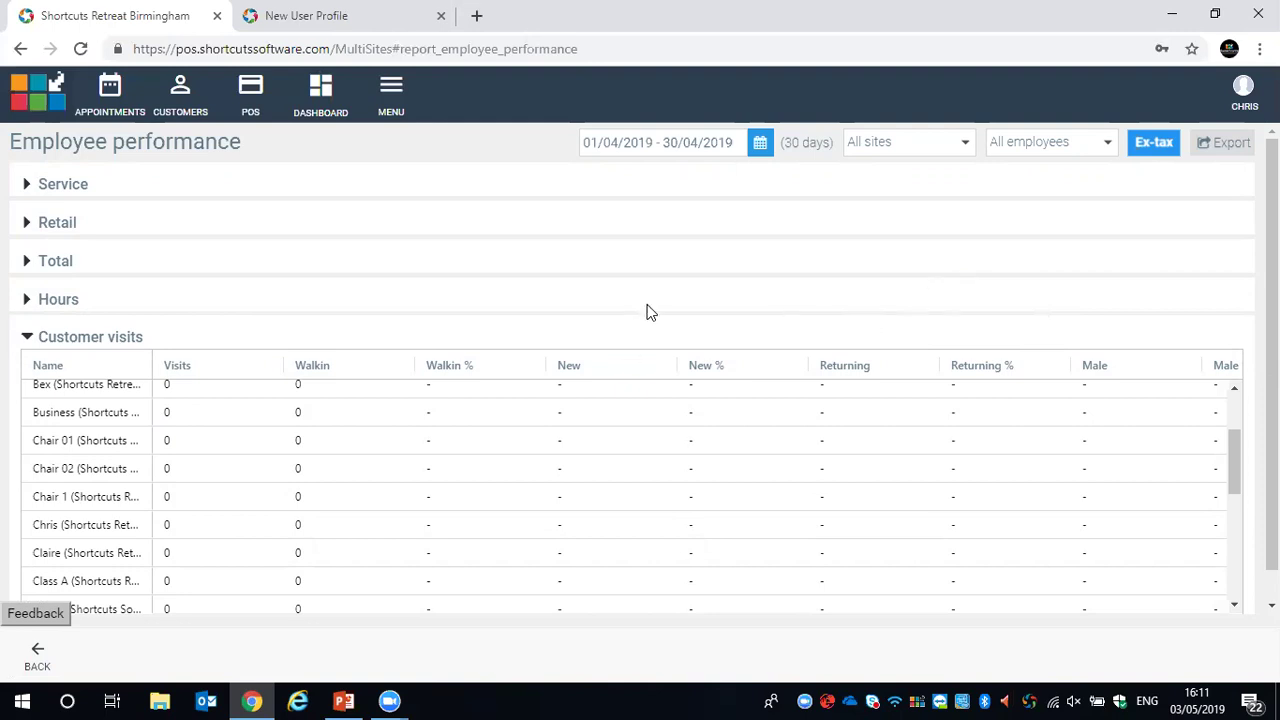
Open Targets setup under Employees and rosters for Shortcuts Retreat Birmingham
click(402, 90)
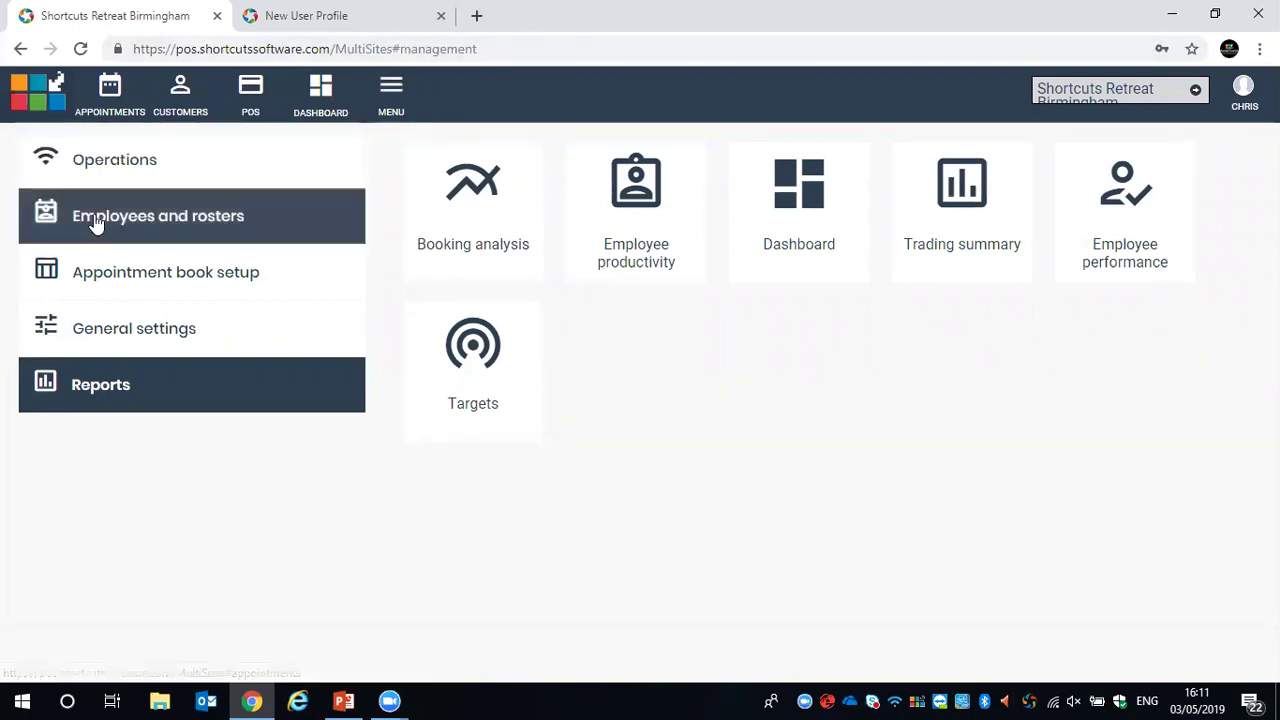
click(165, 217)
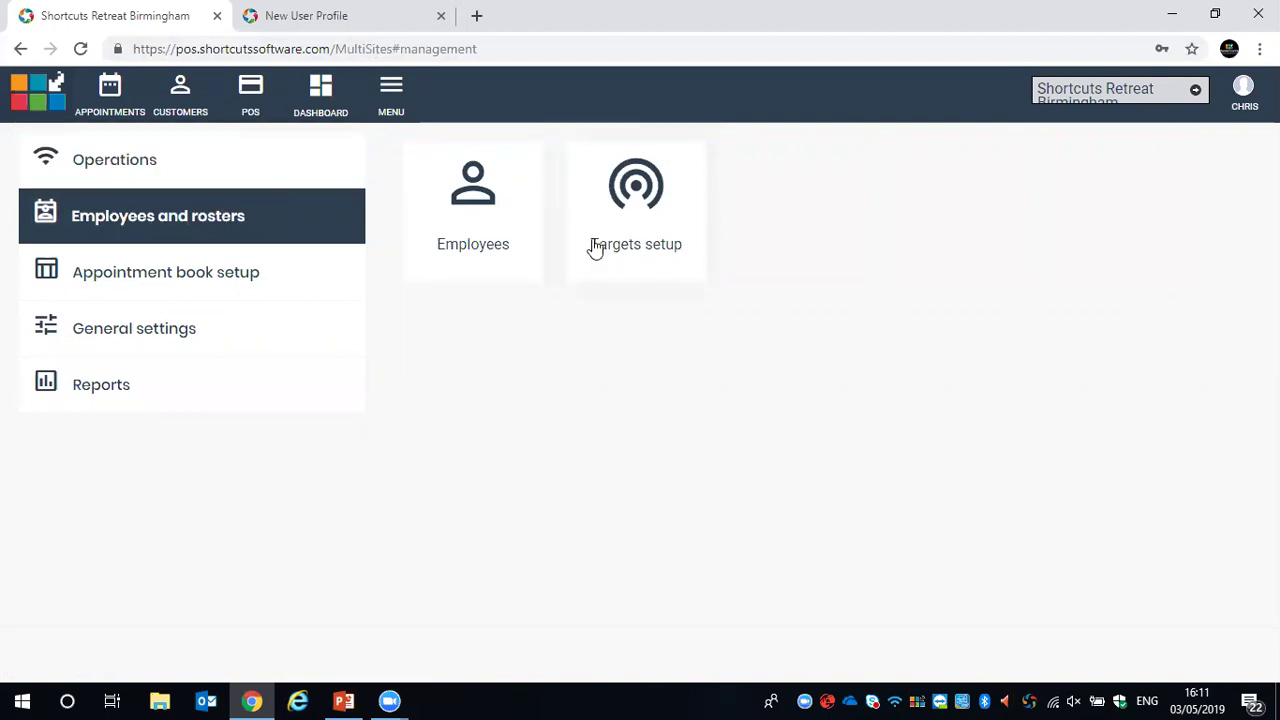
click(617, 188)
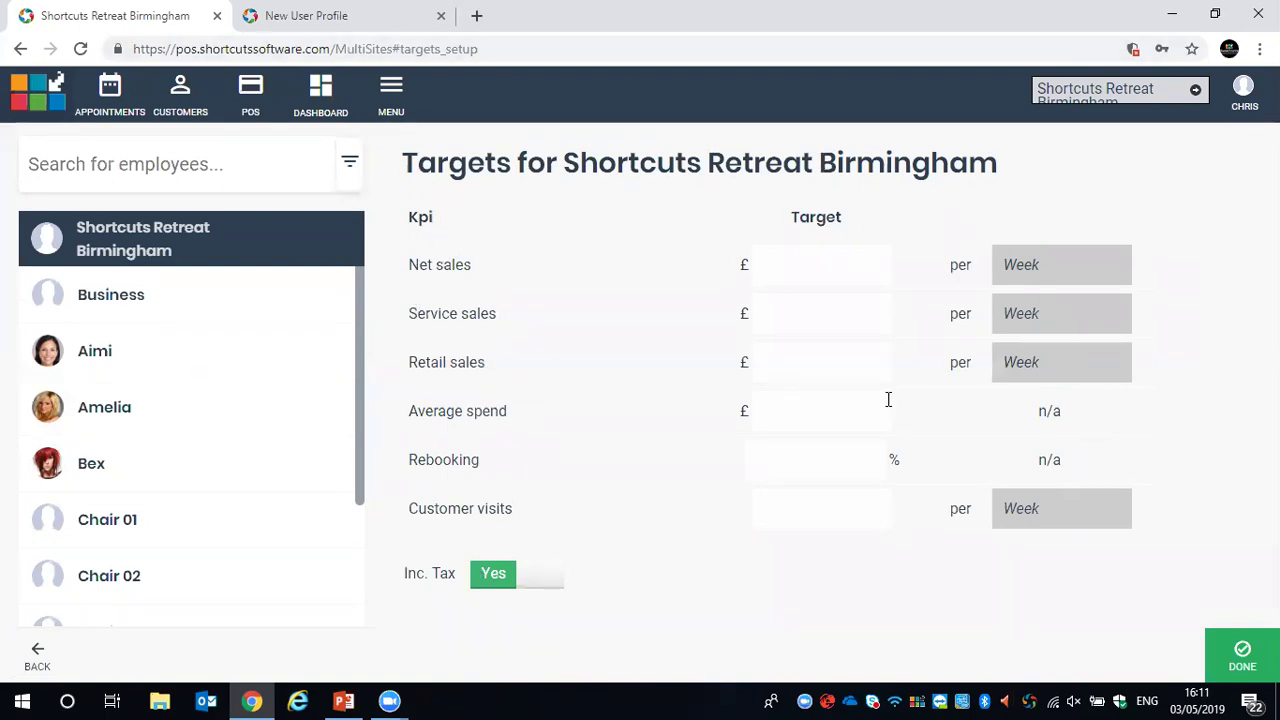
Enter a weekly Net sales target of £20000 and save with Done
click(814, 268)
text(20000)
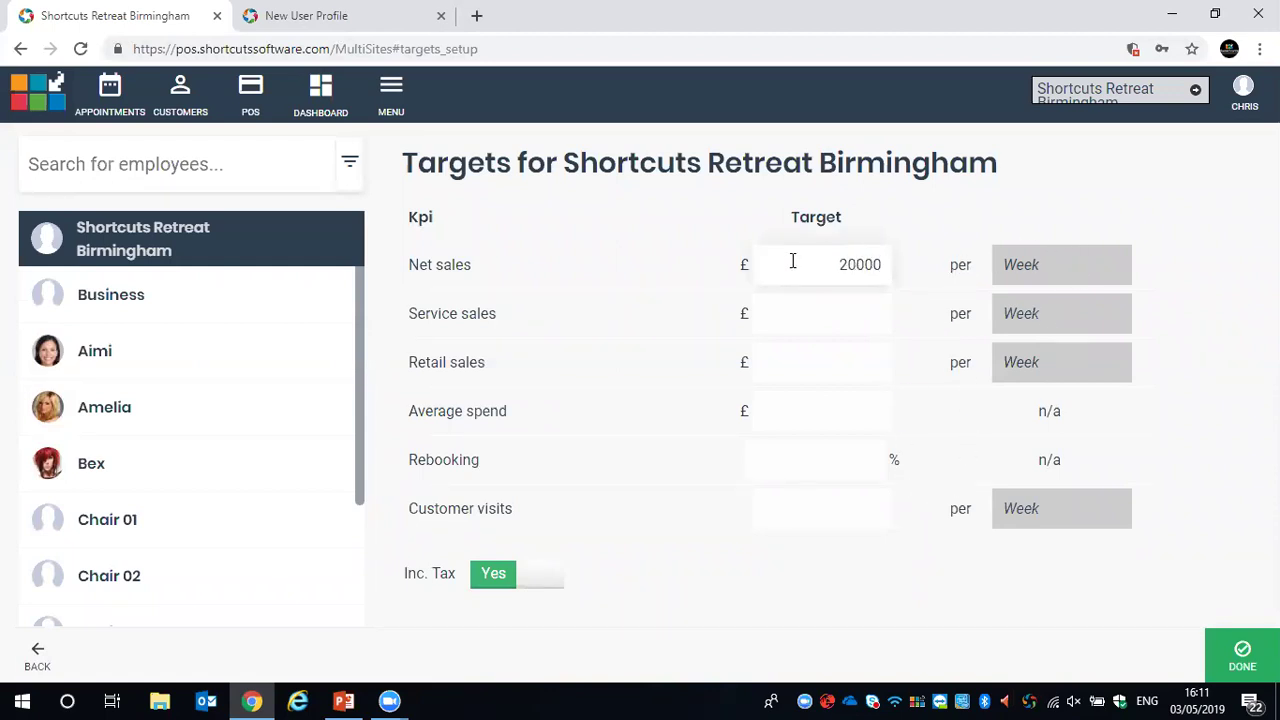
click(938, 228)
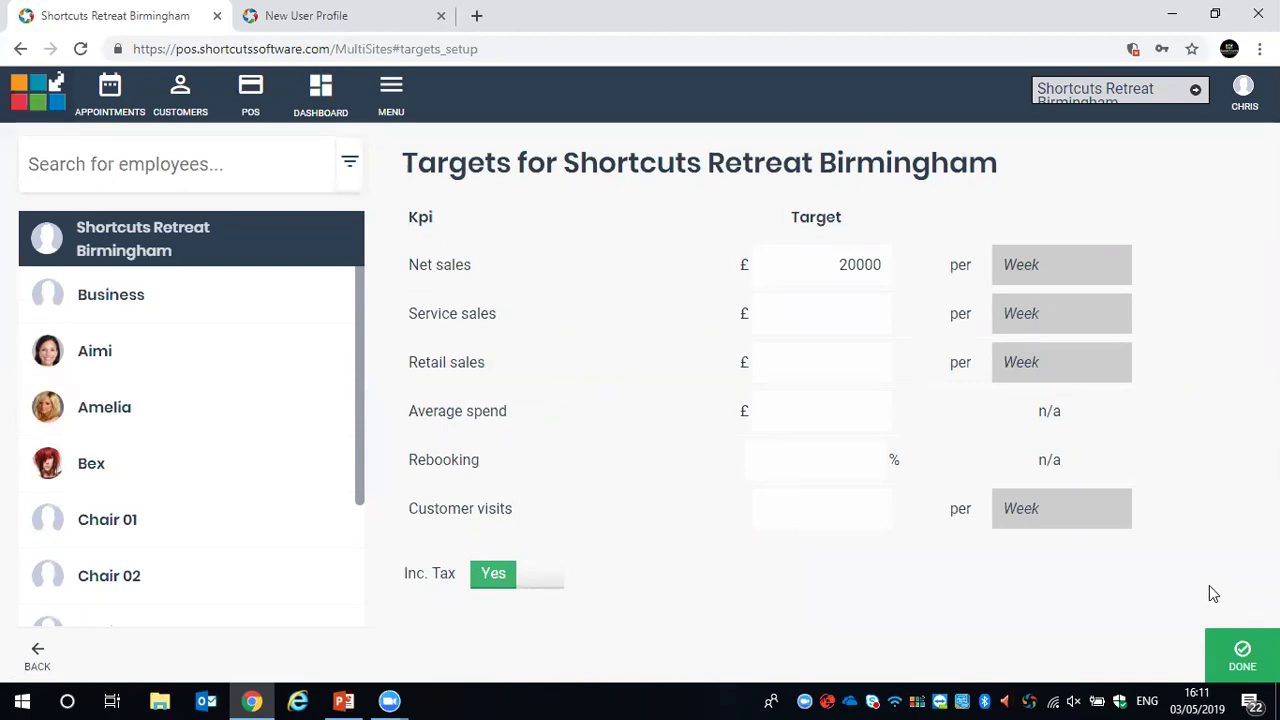
click(1243, 655)
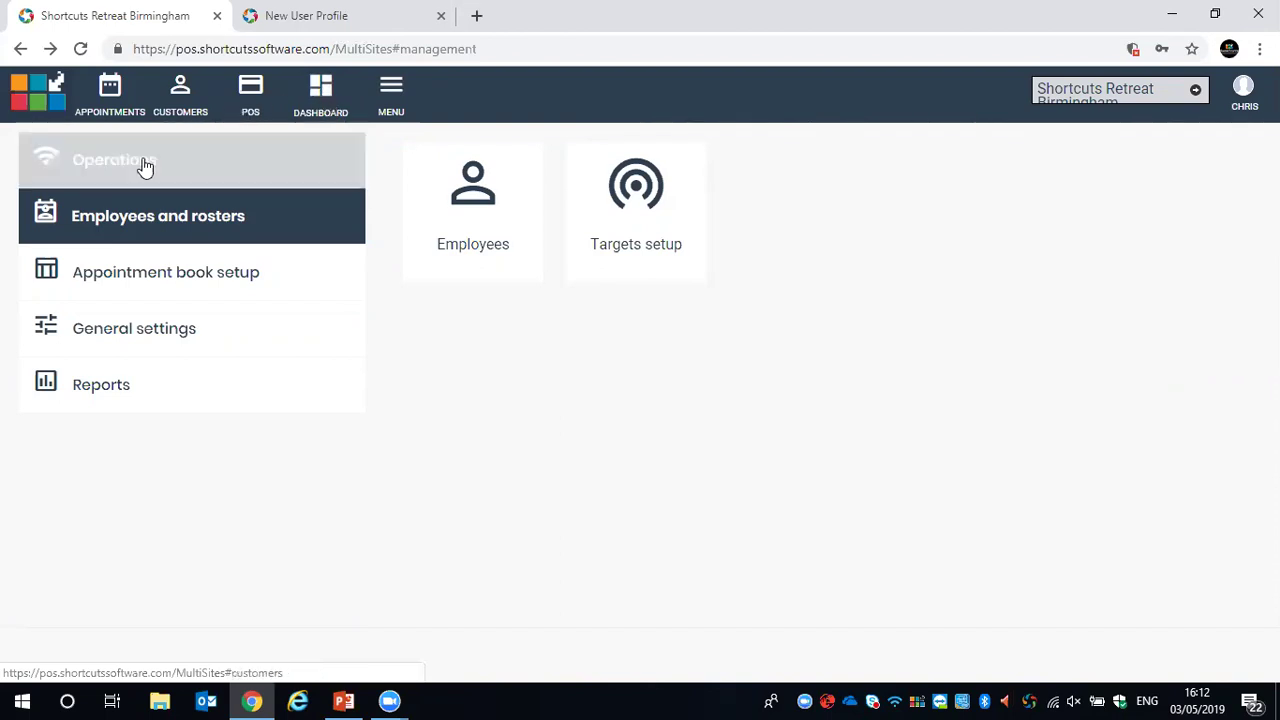
Open the Targets report for 28/04/2019–04/05/2019 and inspect the chart points' values
click(105, 377)
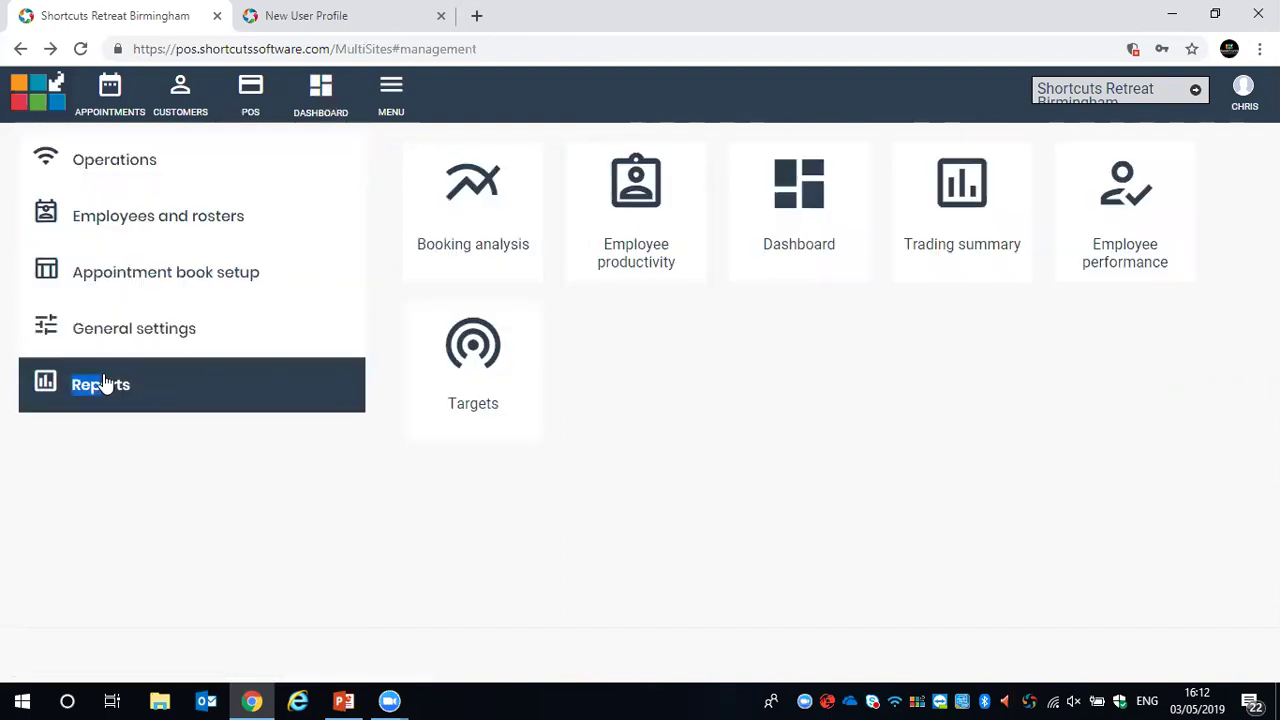
click(481, 344)
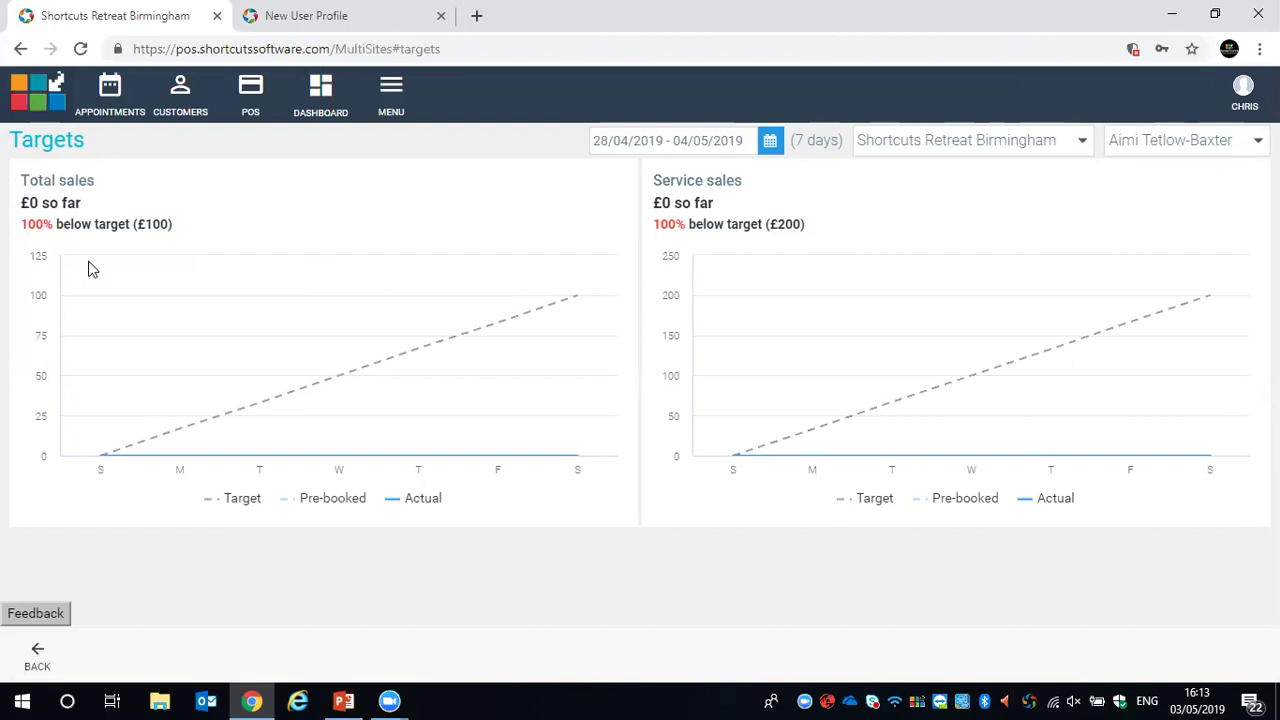
mouse_move(255, 428)
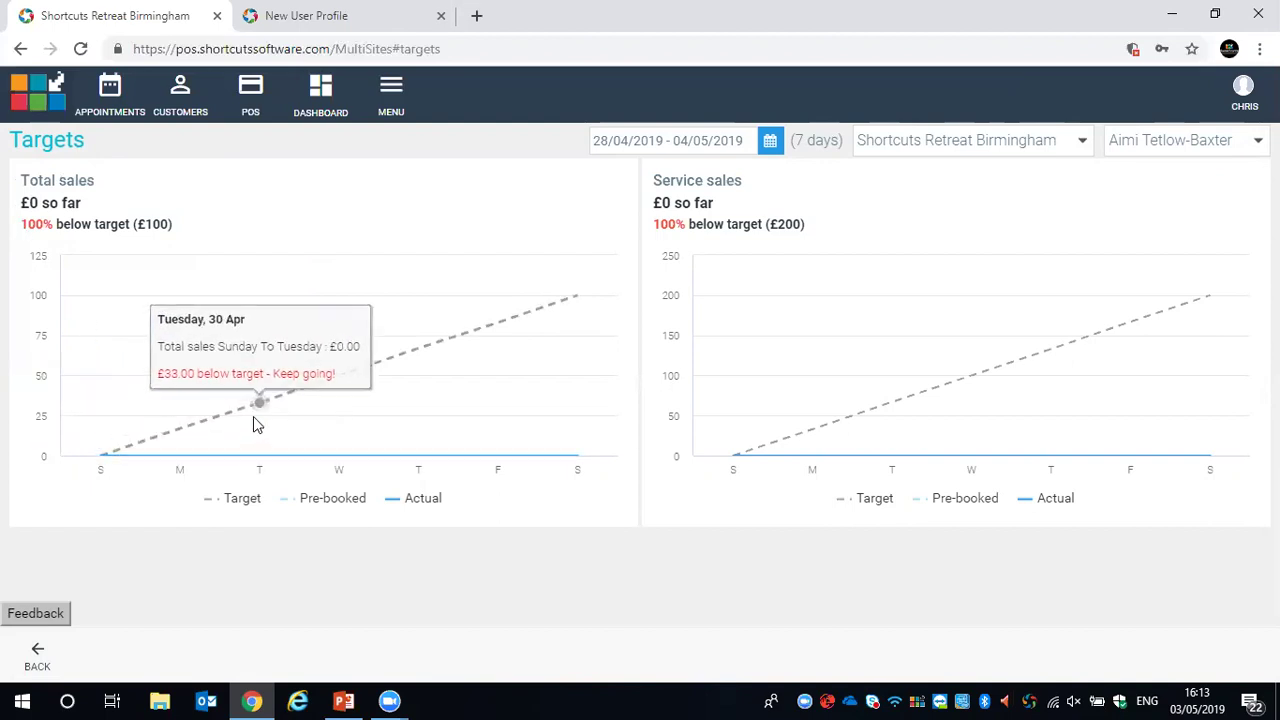
mouse_move(387, 367)
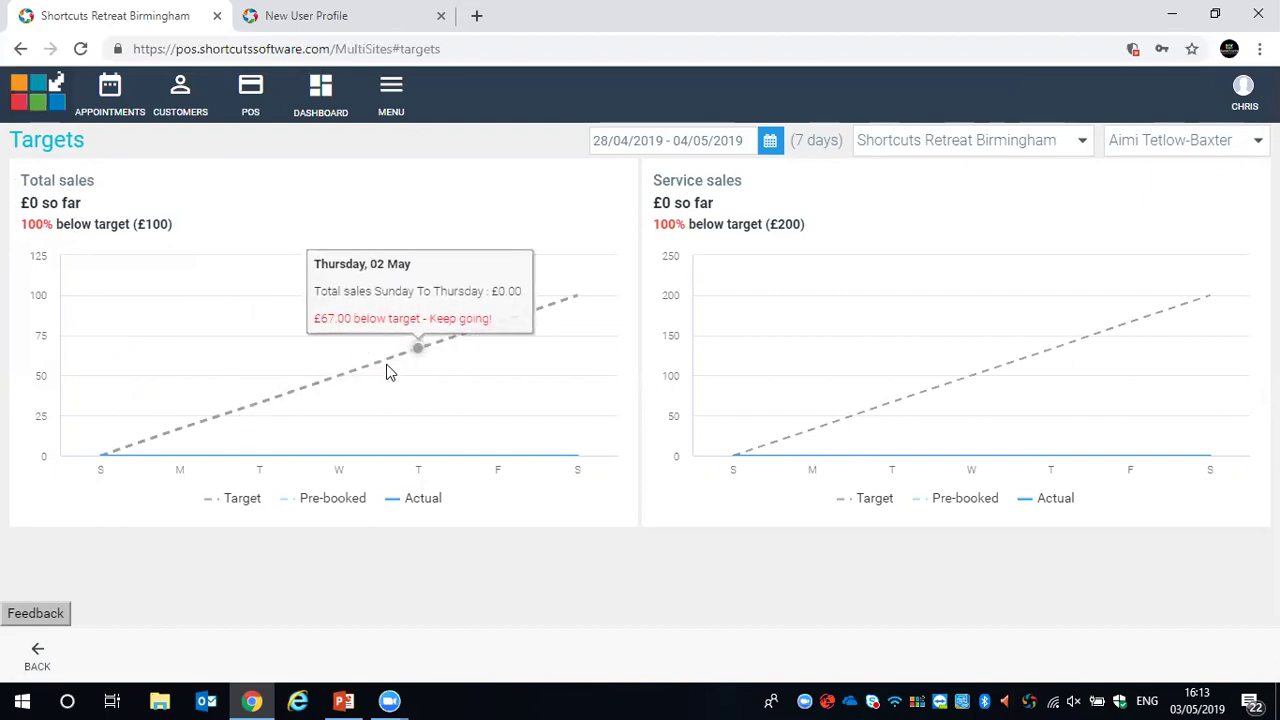
mouse_move(563, 351)
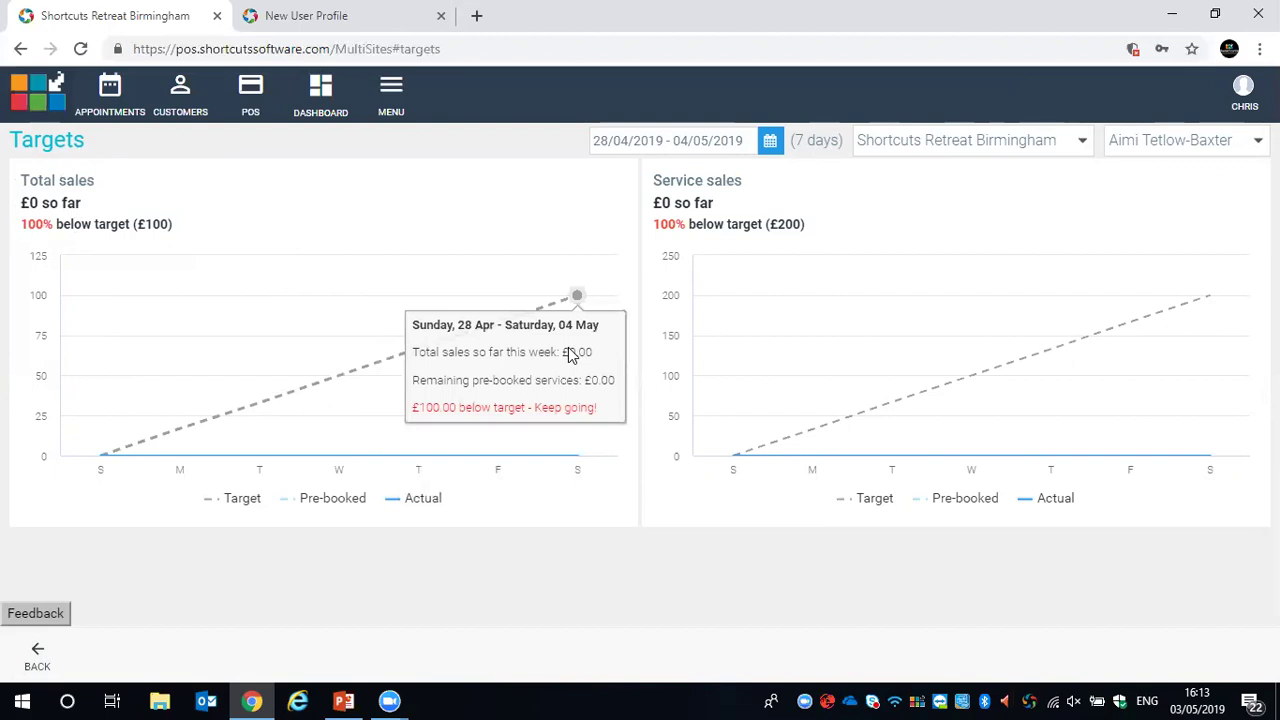
mouse_move(838, 391)
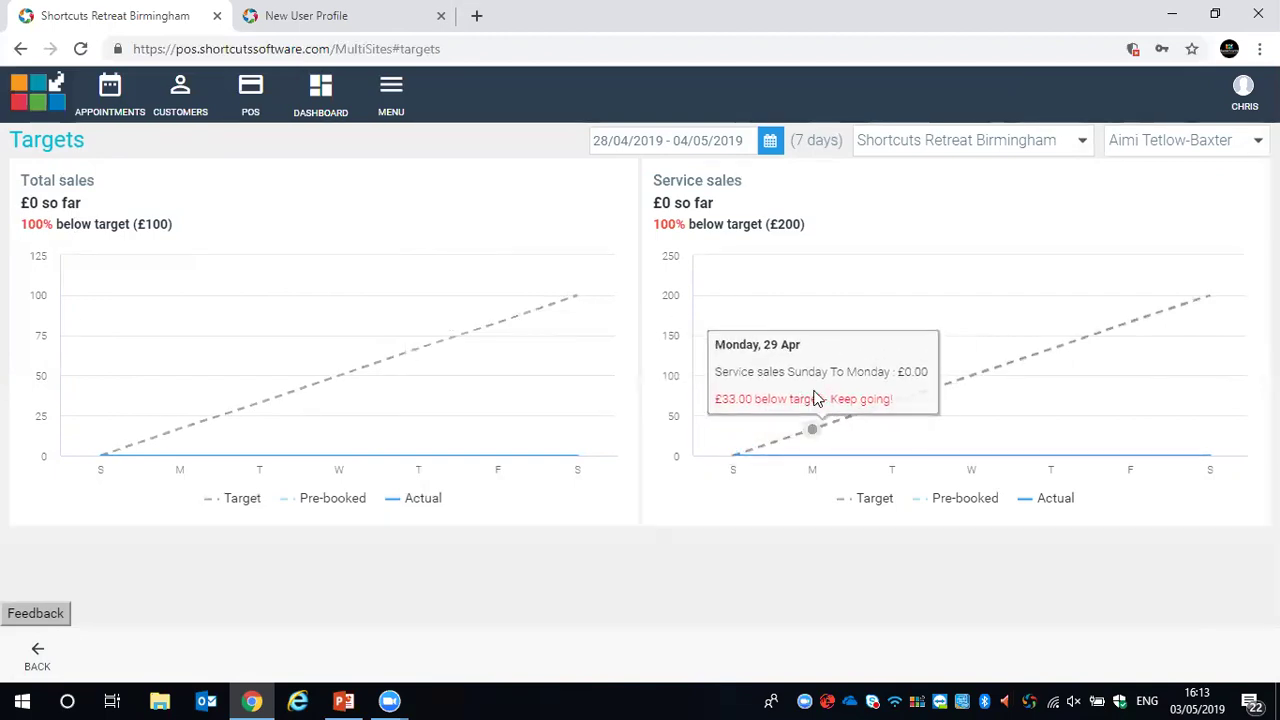